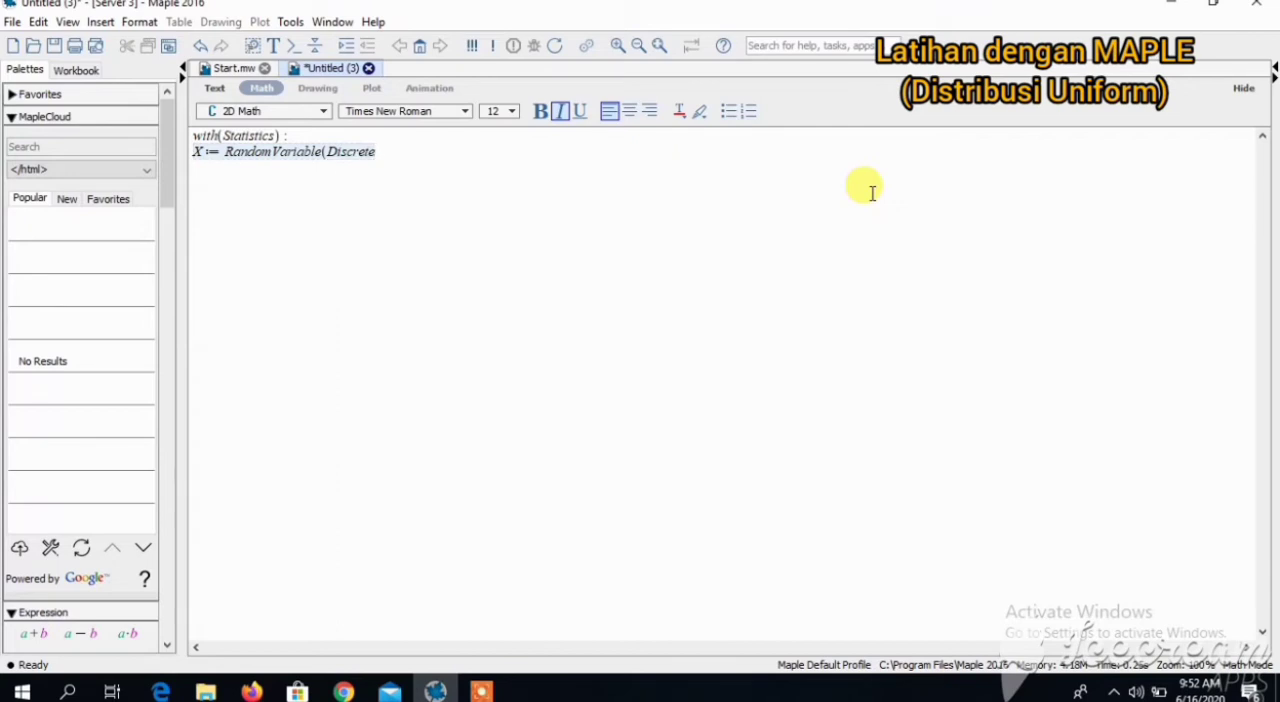
- Complete and evaluate the definition X := RandomVariable(DiscreteUniform(1, k)): for the discrete uniform random variable
type("Unifor")
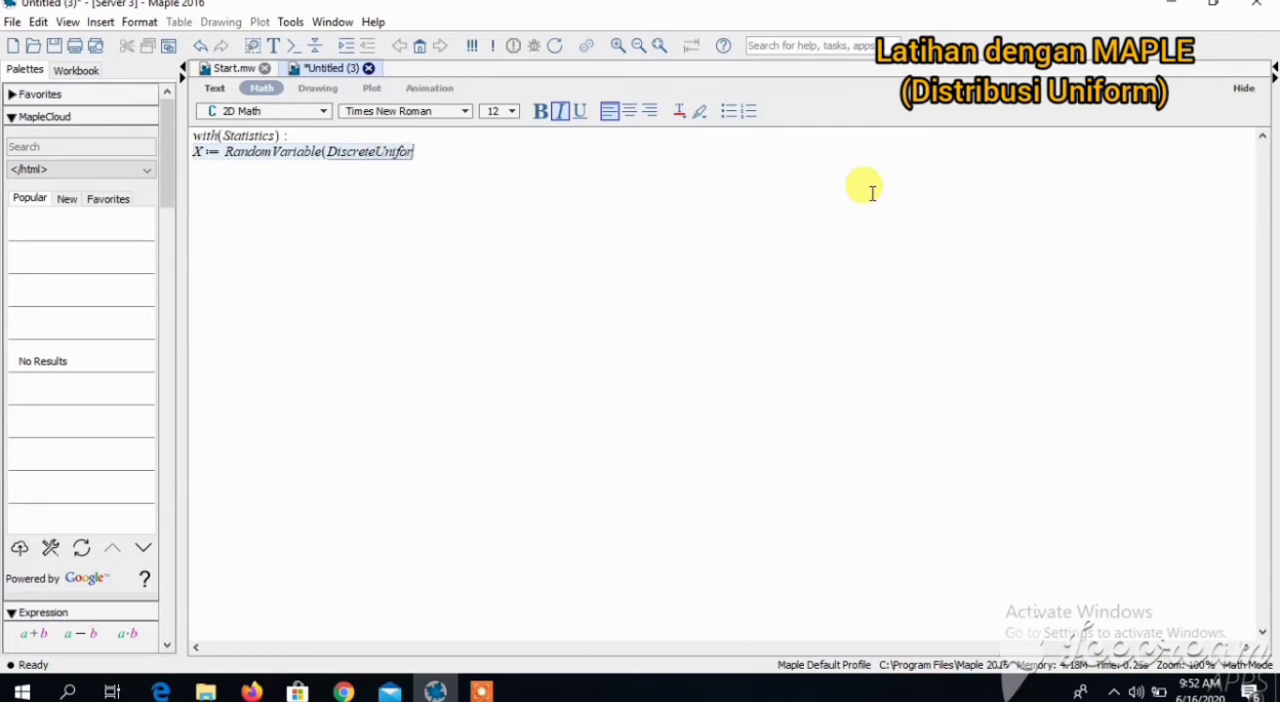
type("m(1")
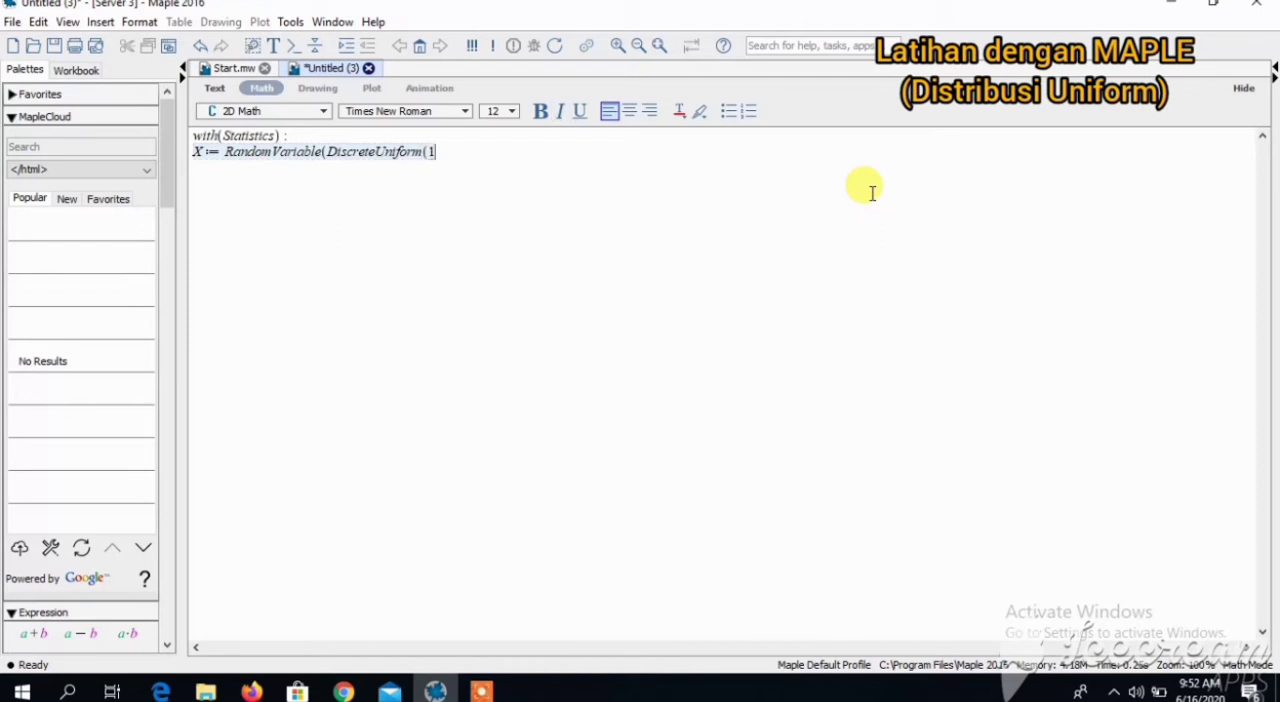
type(", k")
type(")) ;")
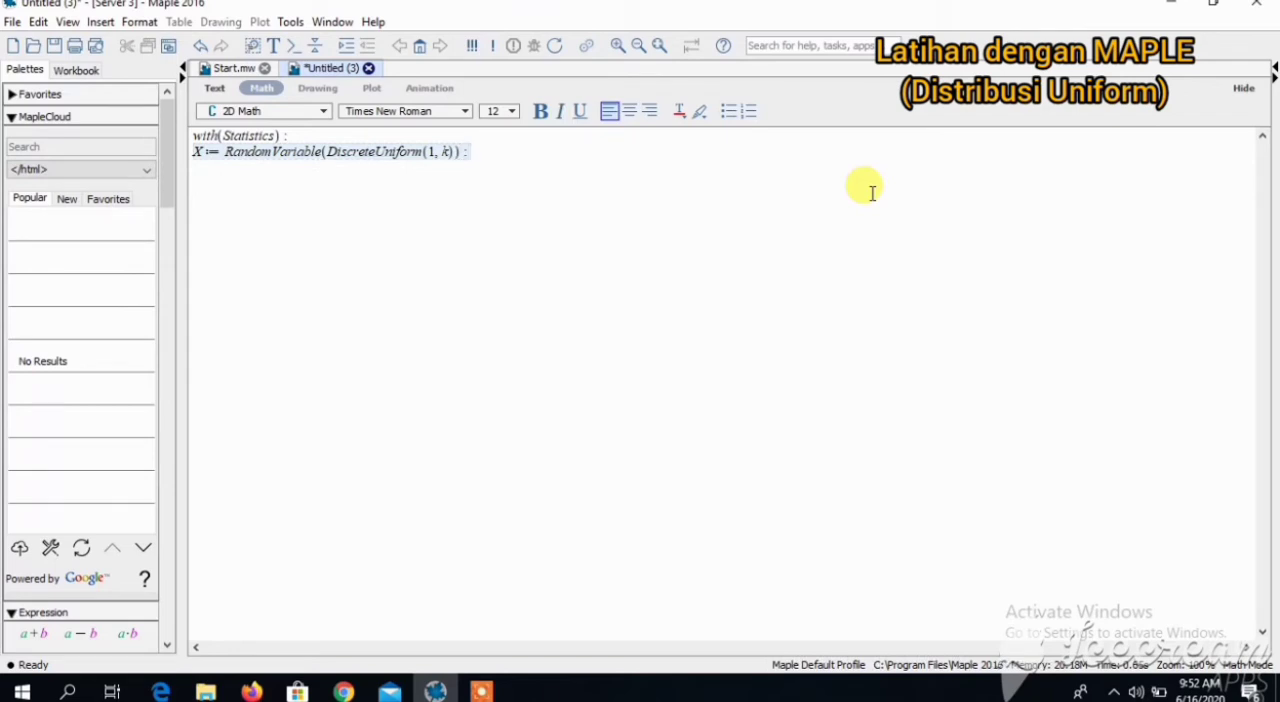
key("Return")
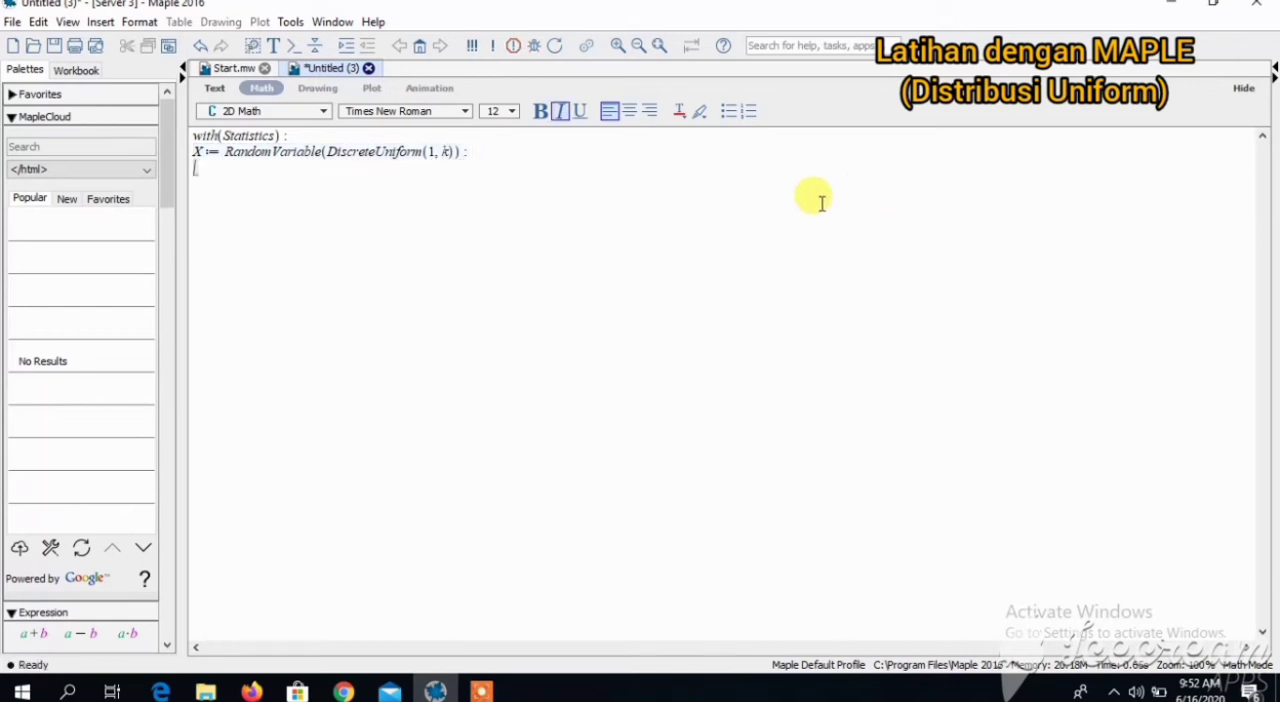
- Evaluate the probability function of X with ProbabilityFunction(X, x)
type("Probabili")
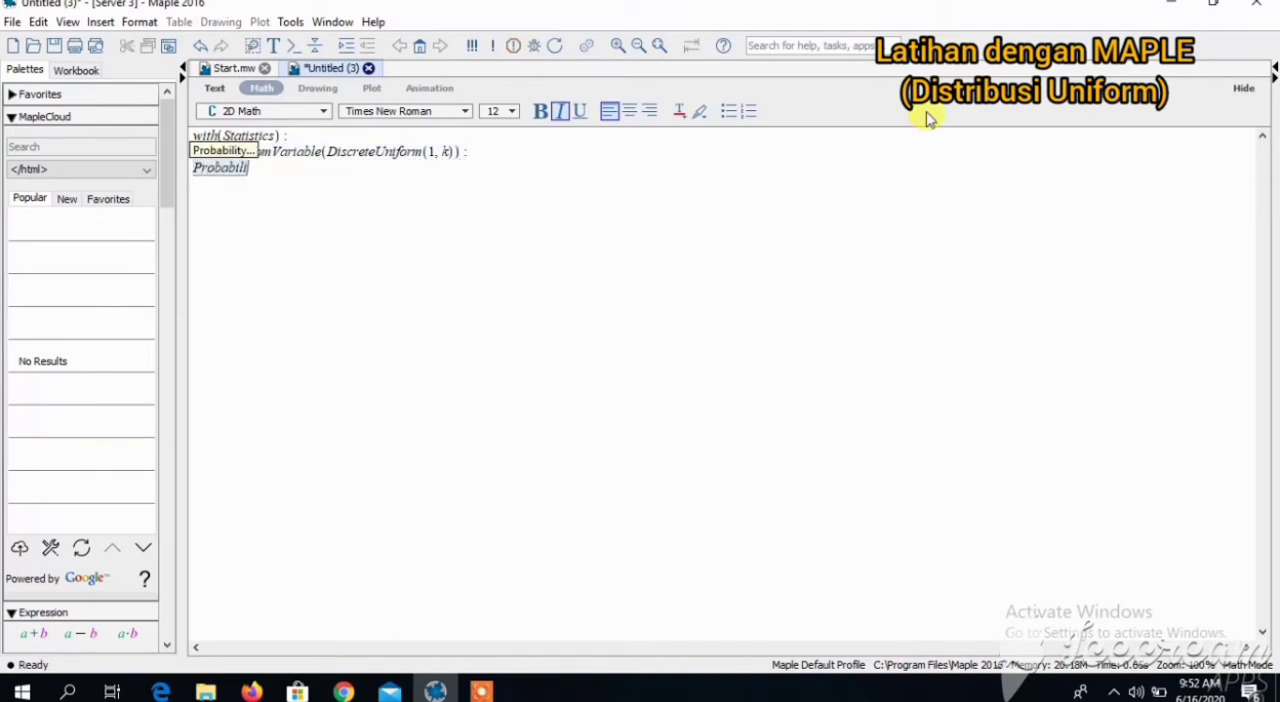
type("tyFunction")
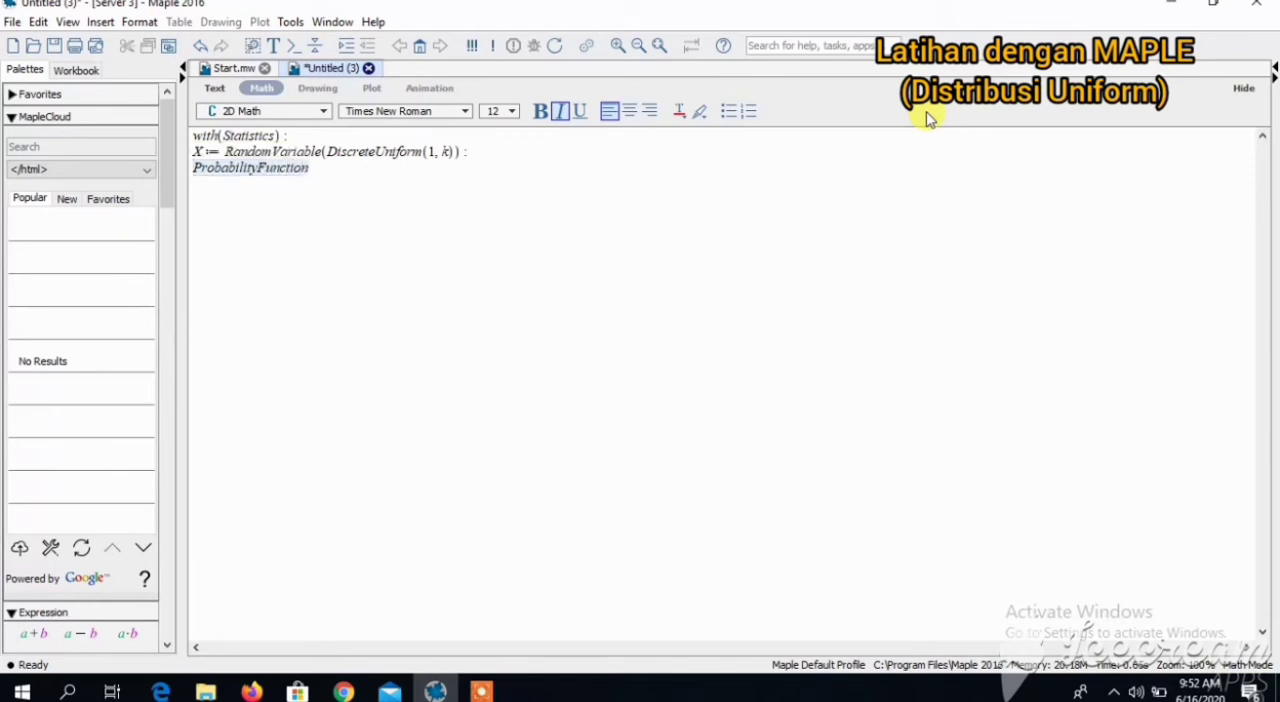
type("(X, x)")
key("Return")
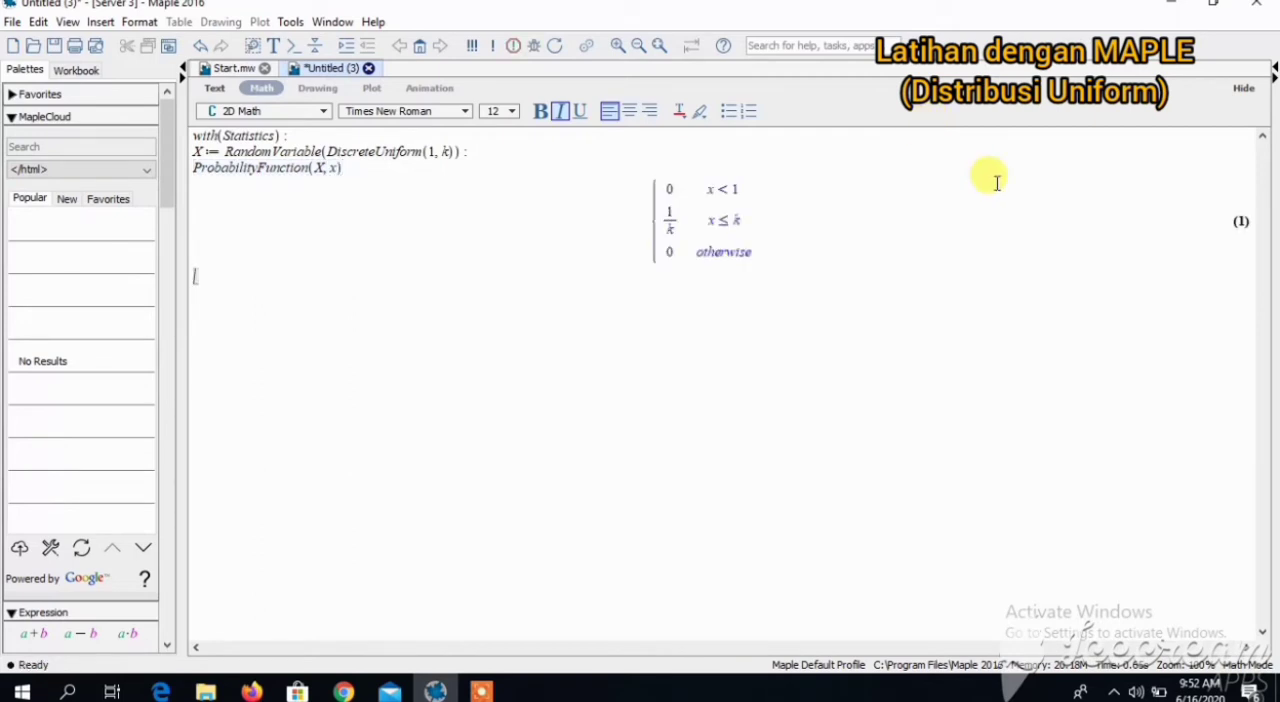
- Compute the mean and the variance of X with Mean(X) and Variance(X) on separate lines
type("Mean(X)")
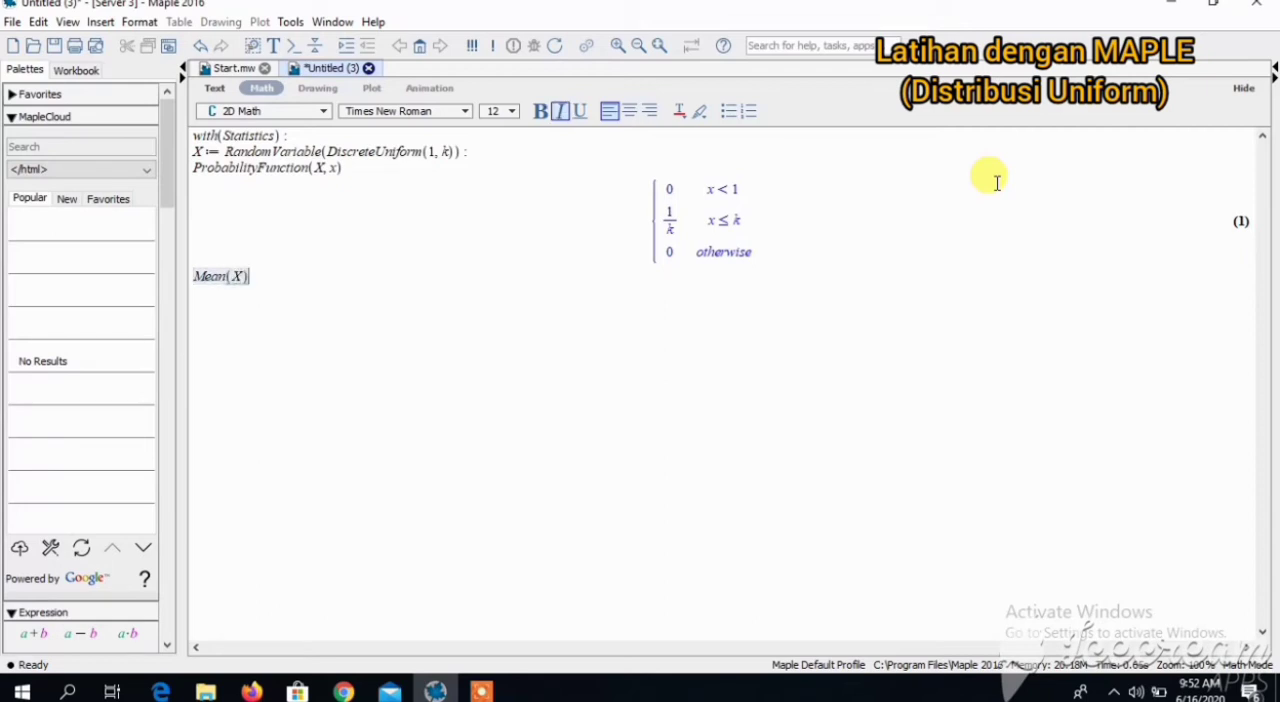
key("Return")
type("Variance")
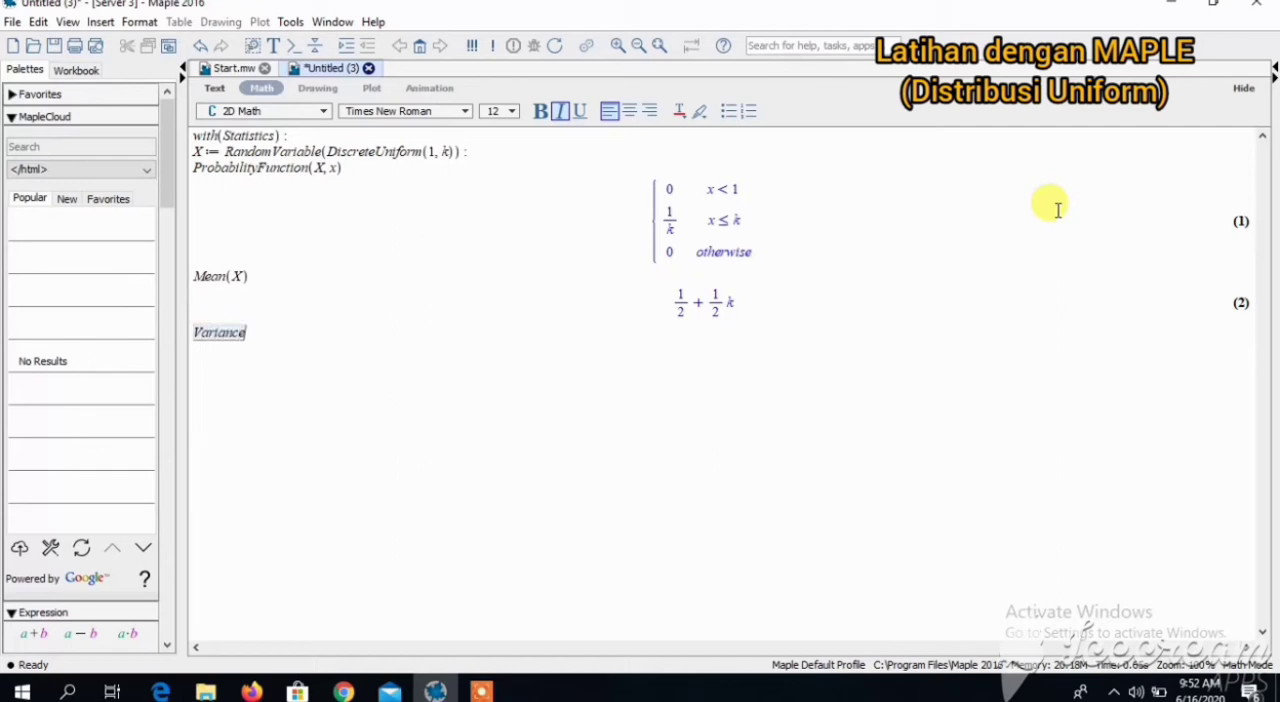
type("(X)")
key("Return")
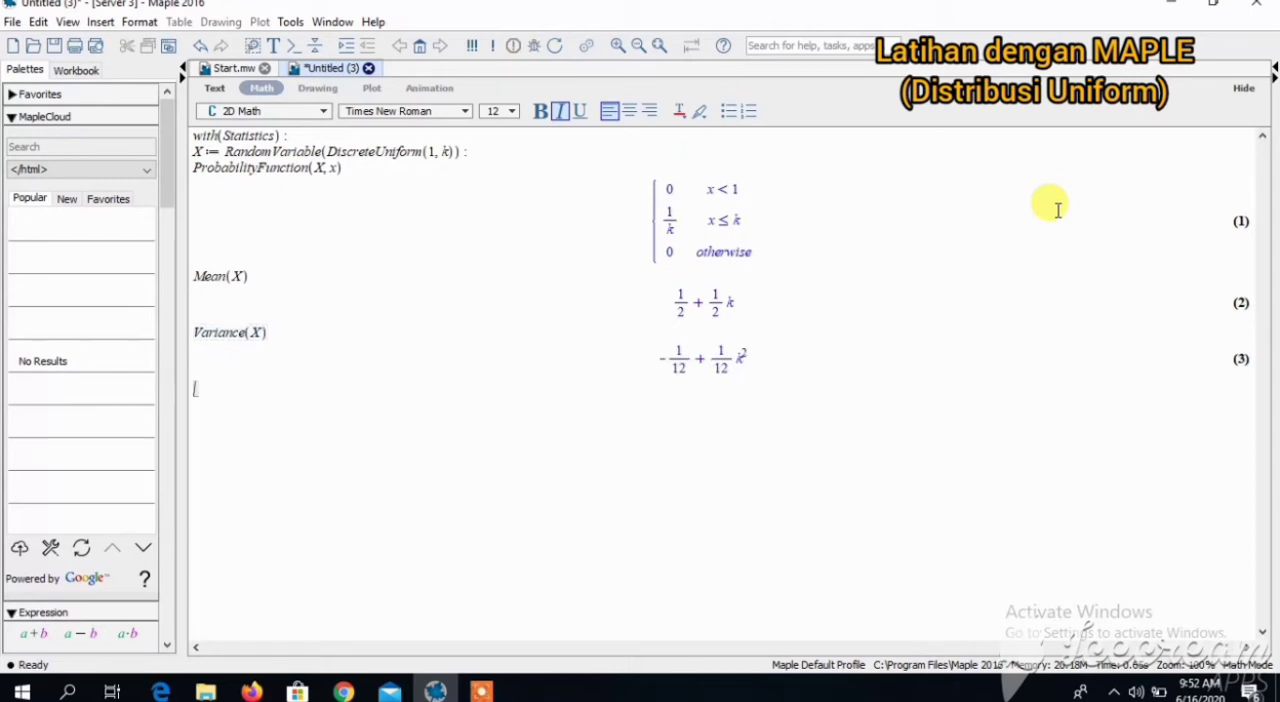
- Add and evaluate the heading line "menggambar grafikdistribusi uniform dengan k=6" below the variance result
type("menggamna")
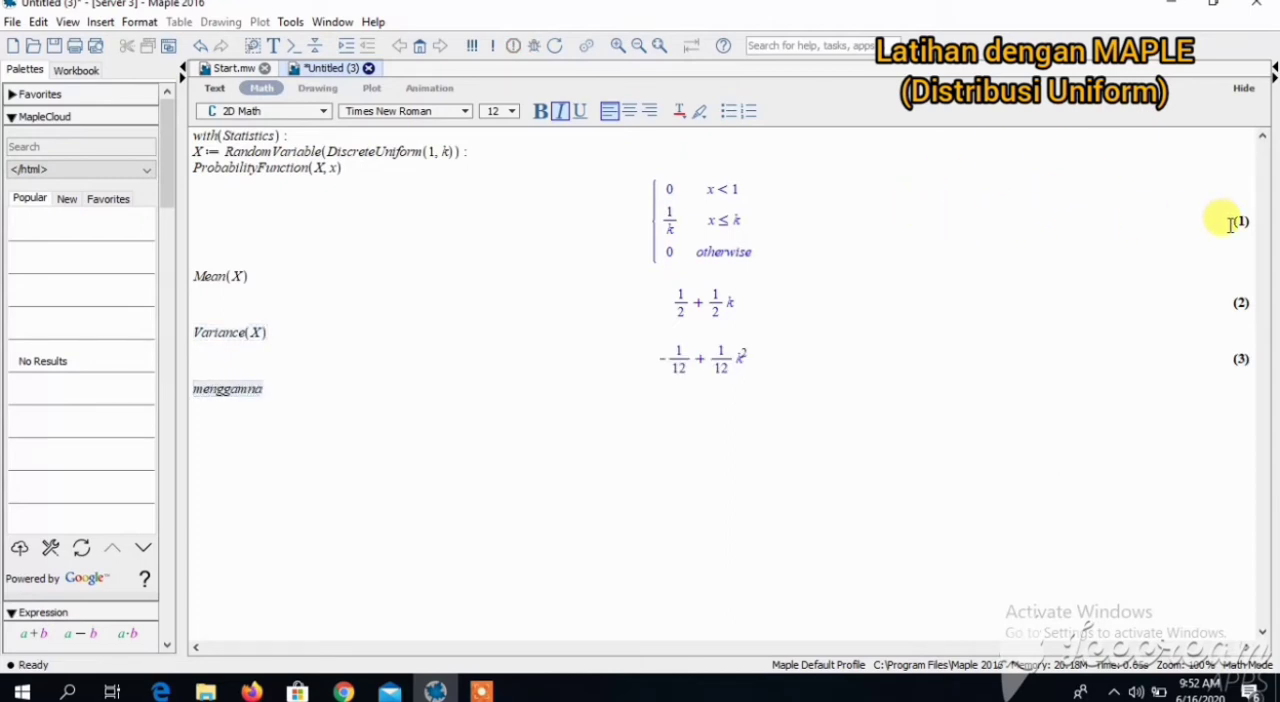
key("BackSpace")
key("BackSpace")
type("bar grafikdistribusi")
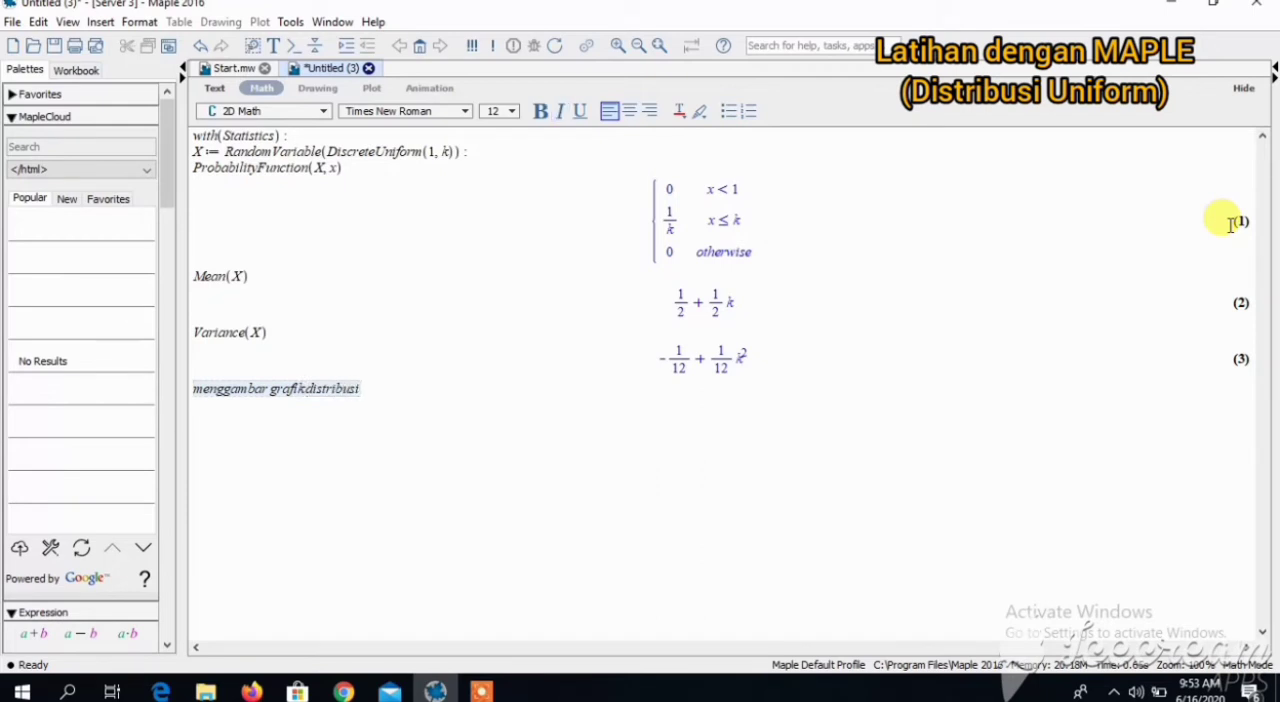
type(" unifor")
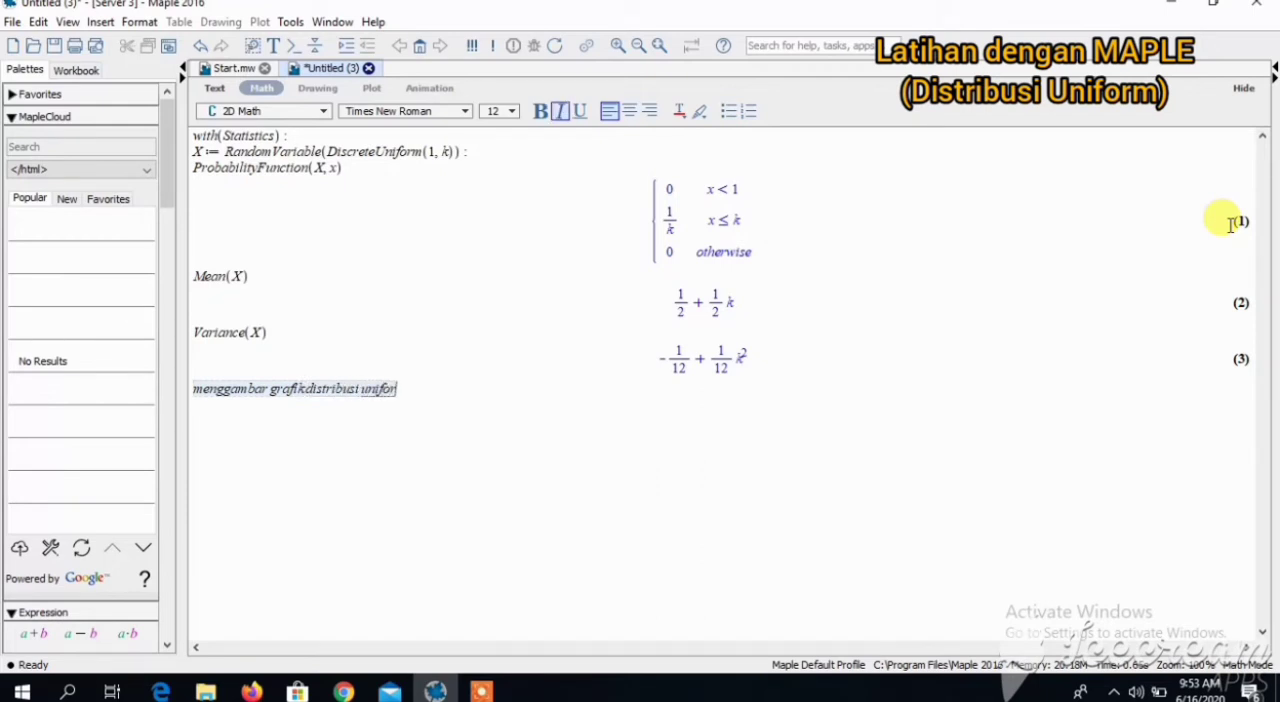
type("m dengan k")
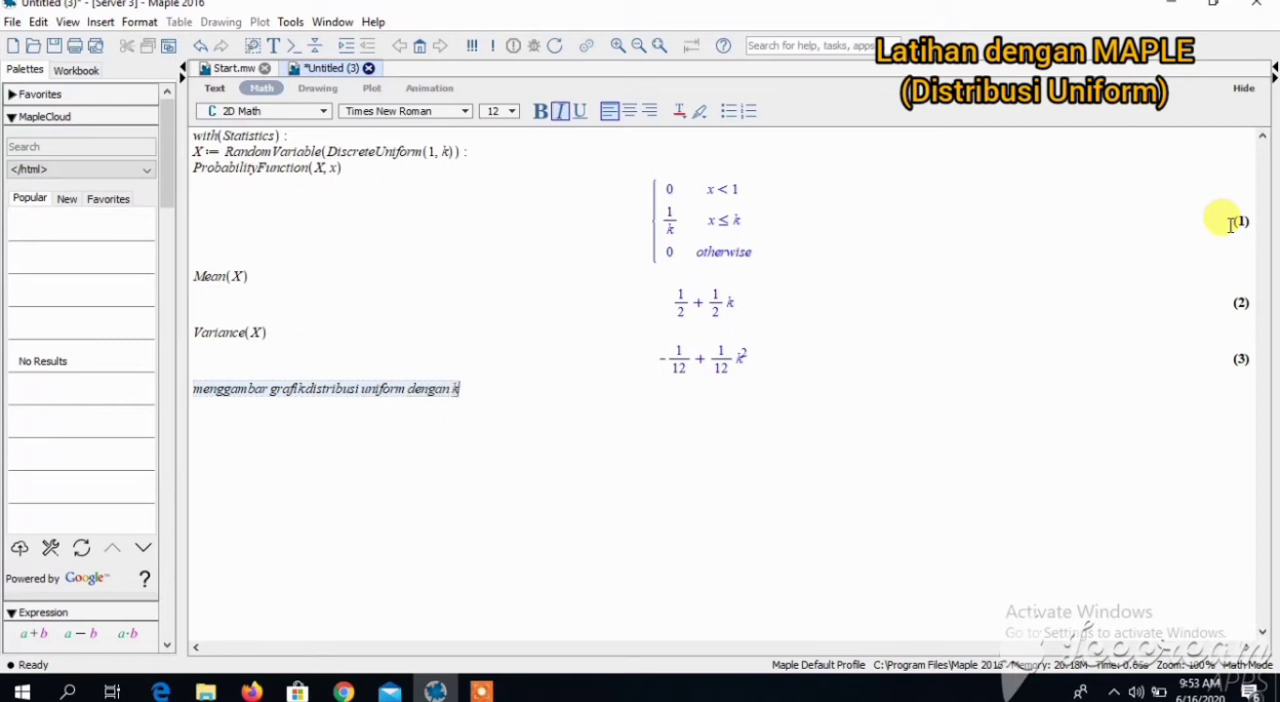
type("=6")
key("Return")
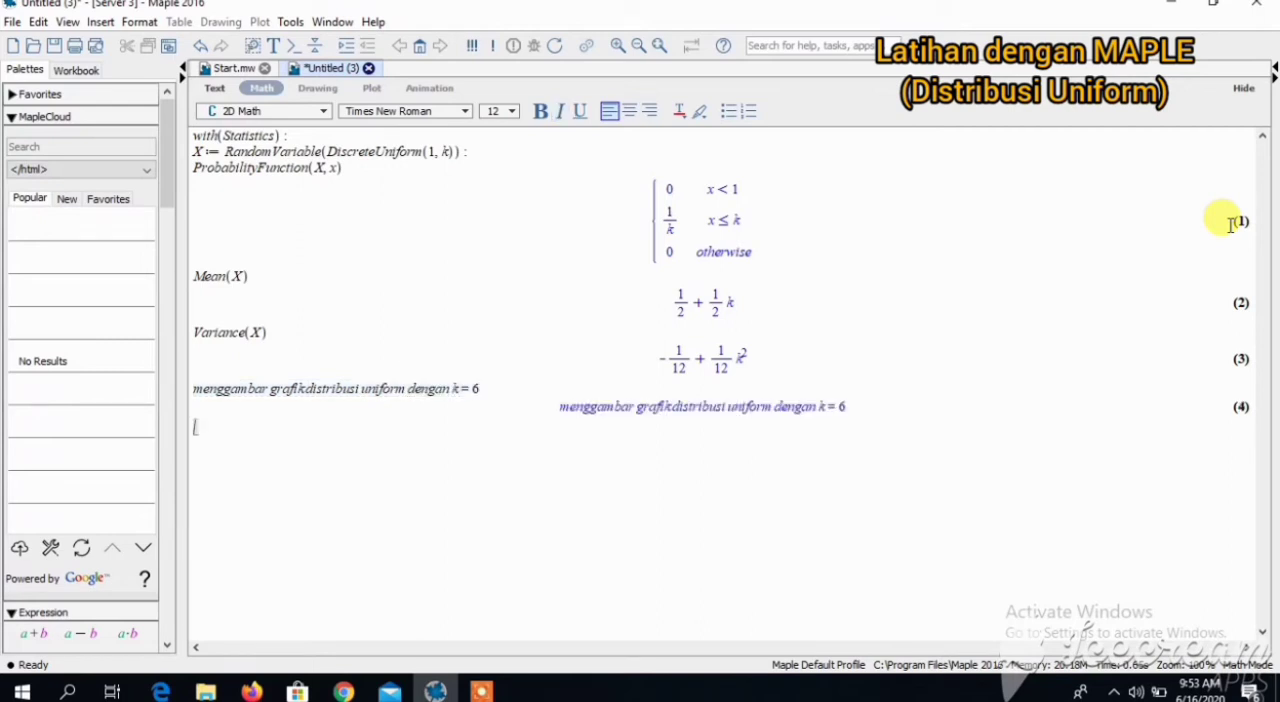
- Load the student statistics package with with(Student[Statistics]): and suppress its output
type("wit")
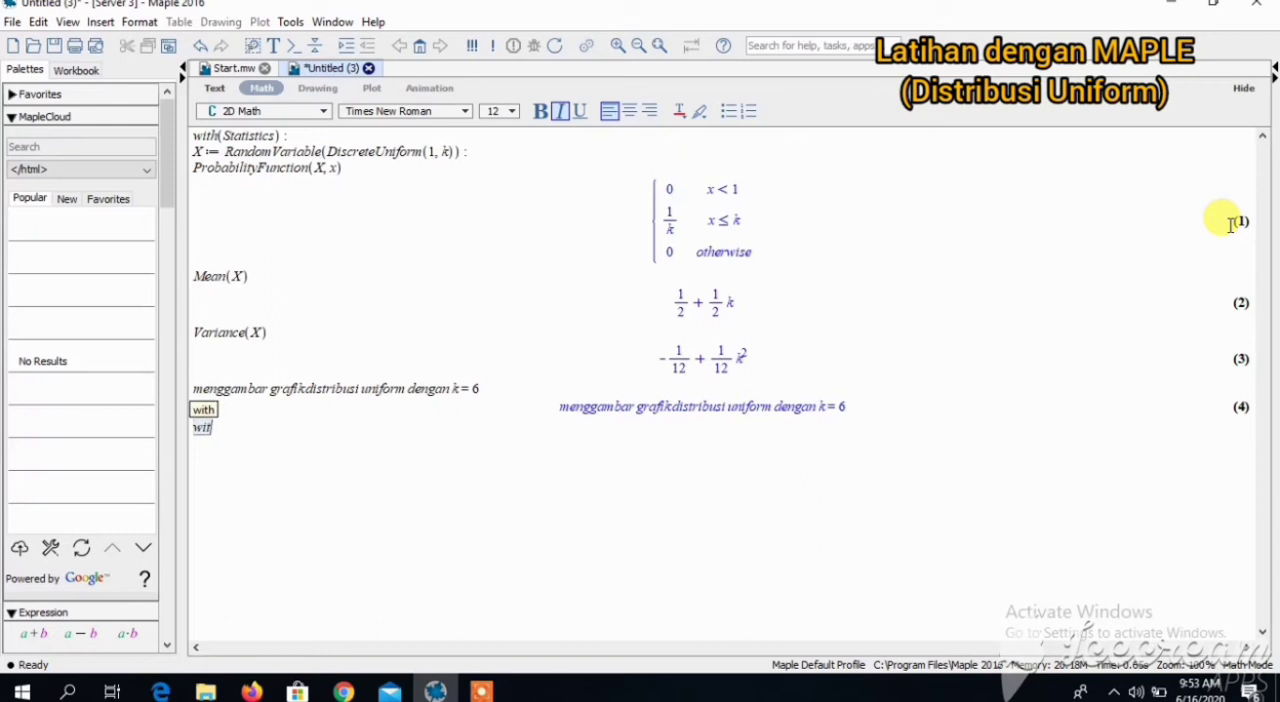
type("h(St")
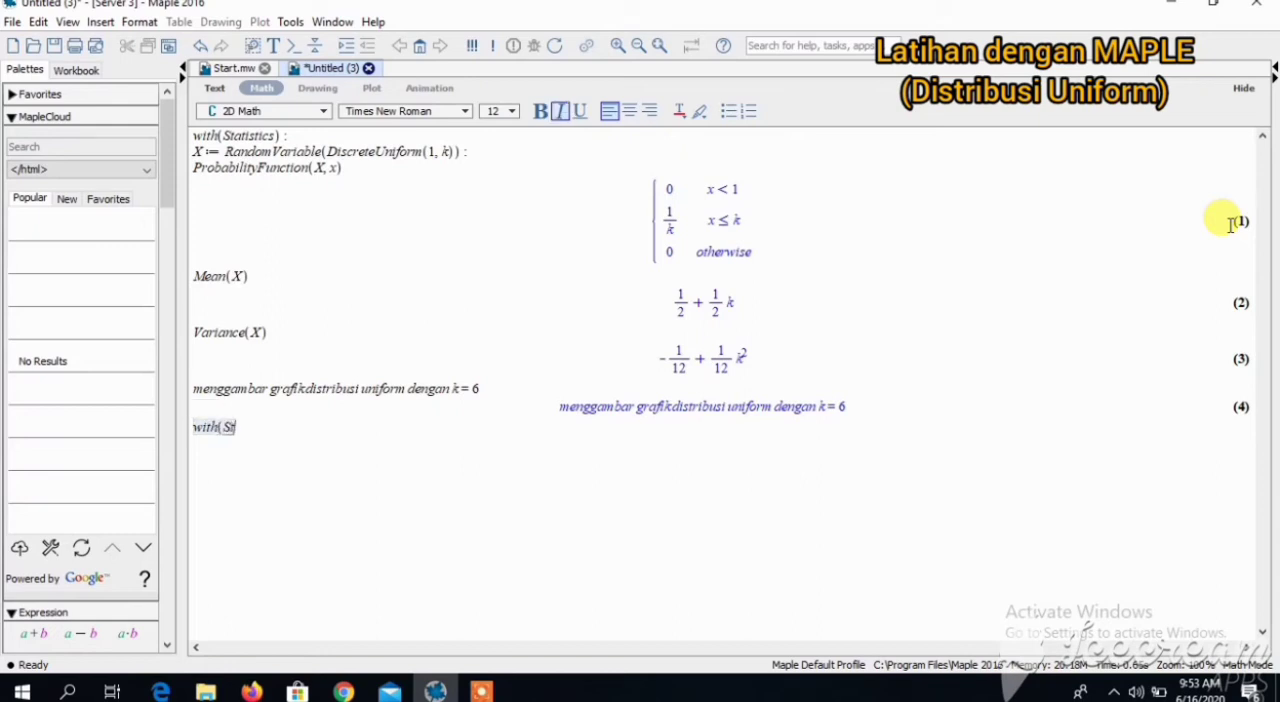
type("udent[")
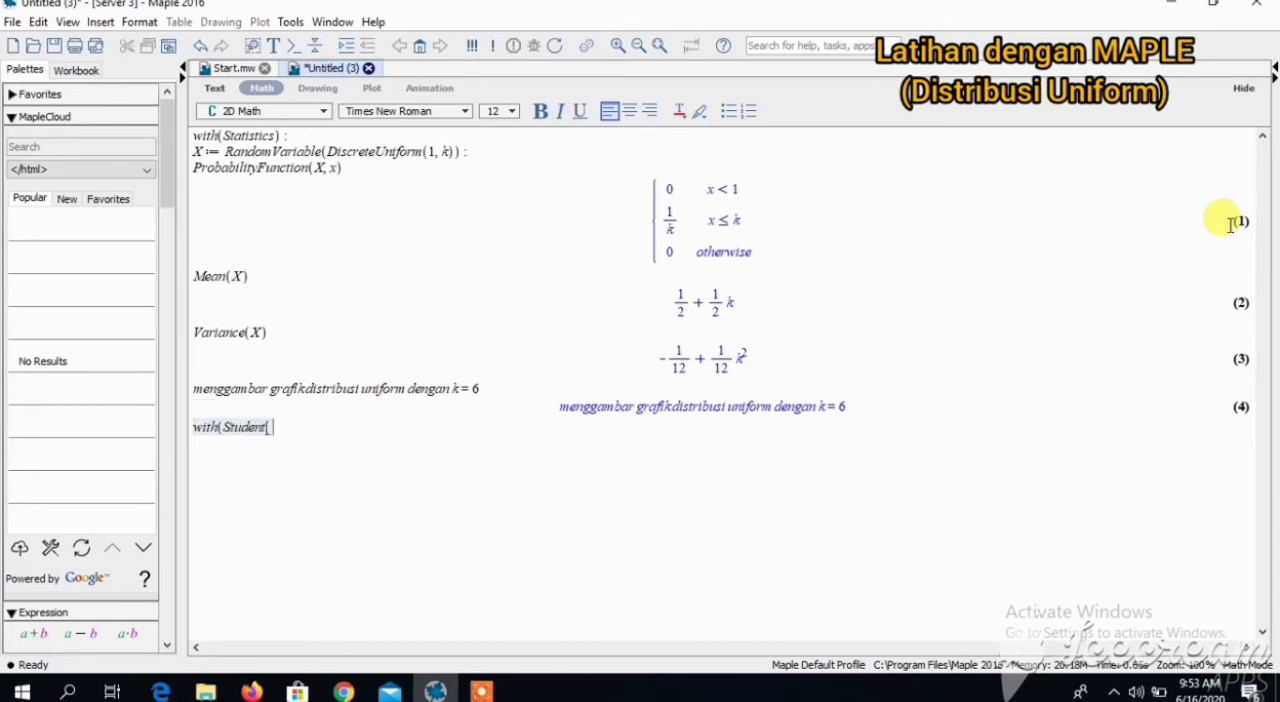
type("Statisti")
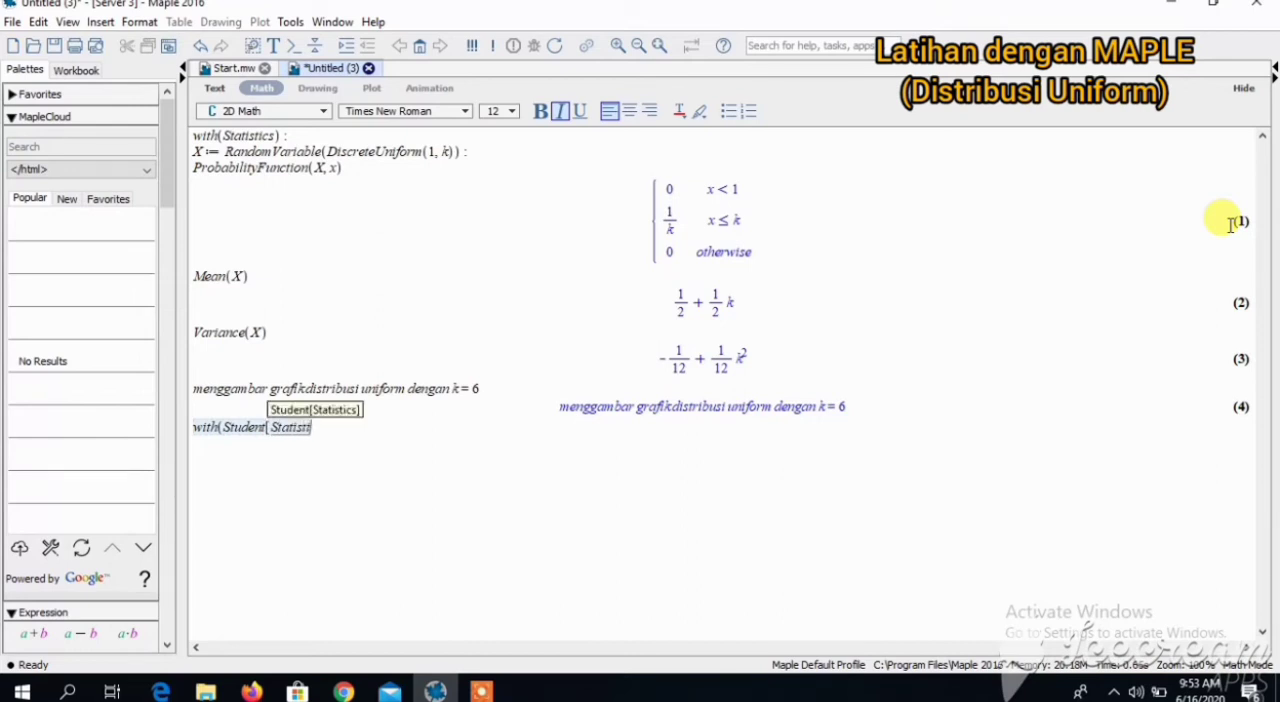
type("cs]) :")
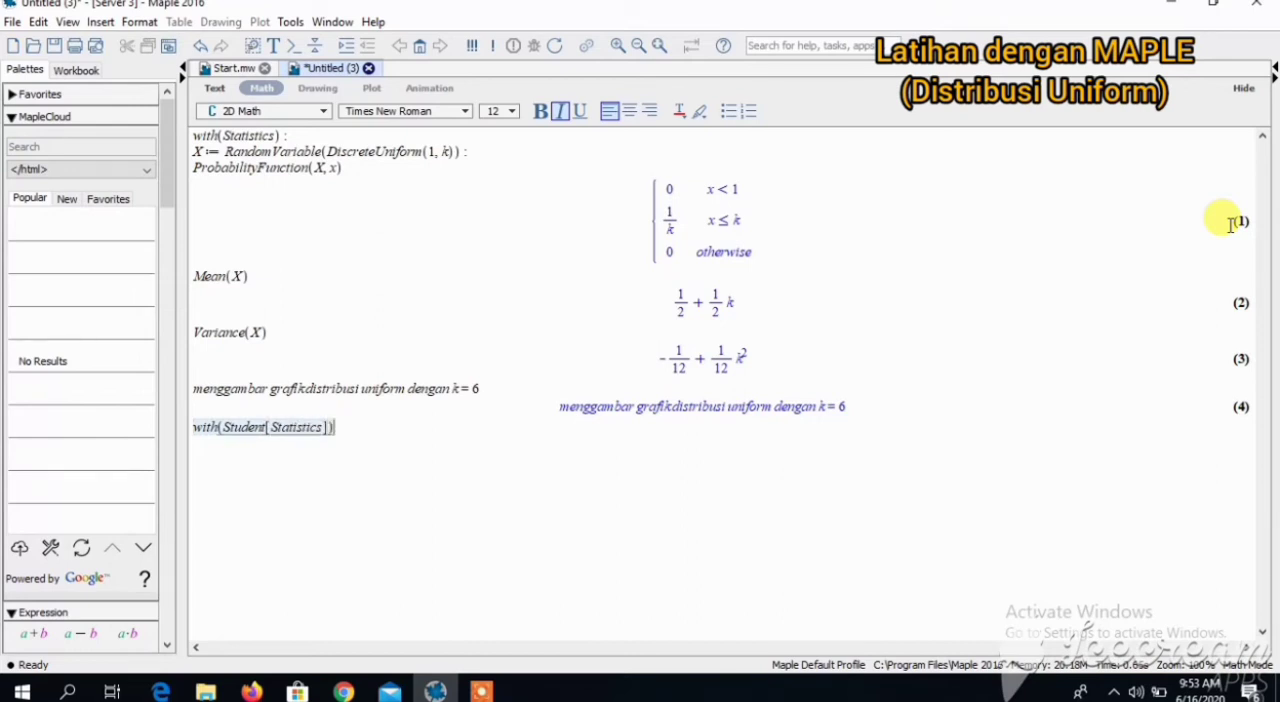
key("Return")
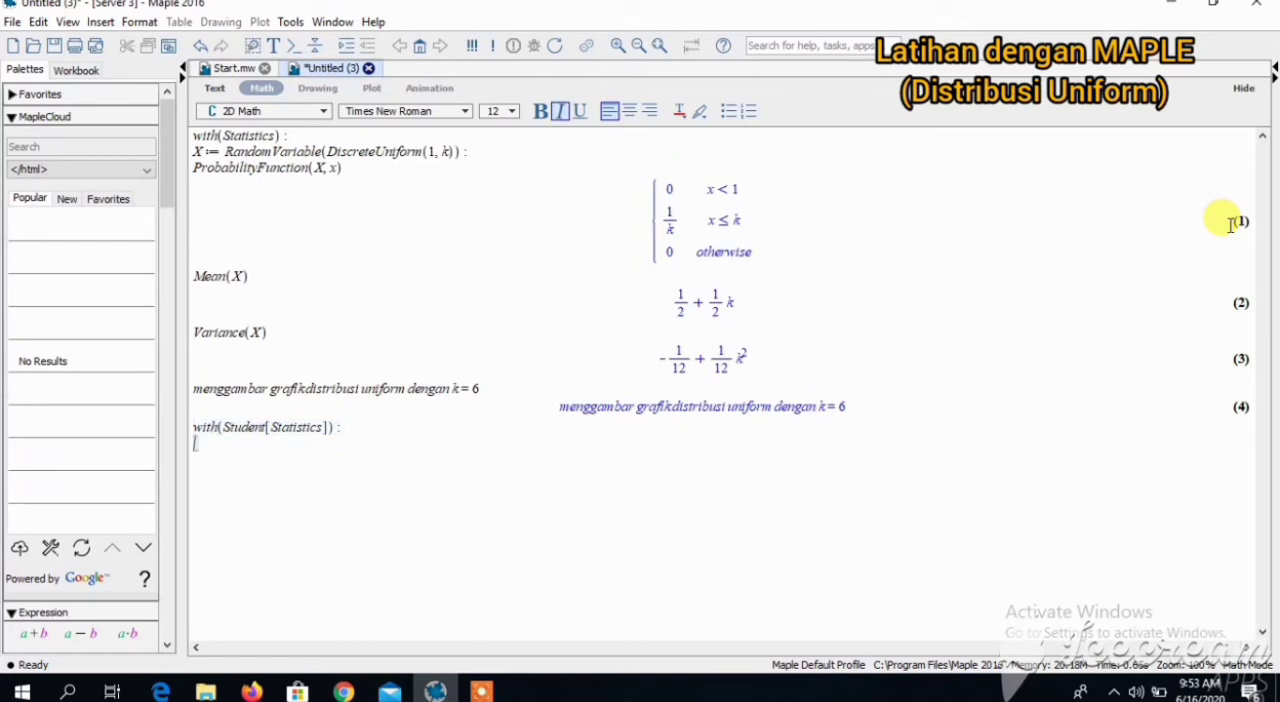
- Define the random variable Y := DiscreteUniformRandomVariable(1, 6): for the uniform distribution from 1 to 6
type("Y:=D")
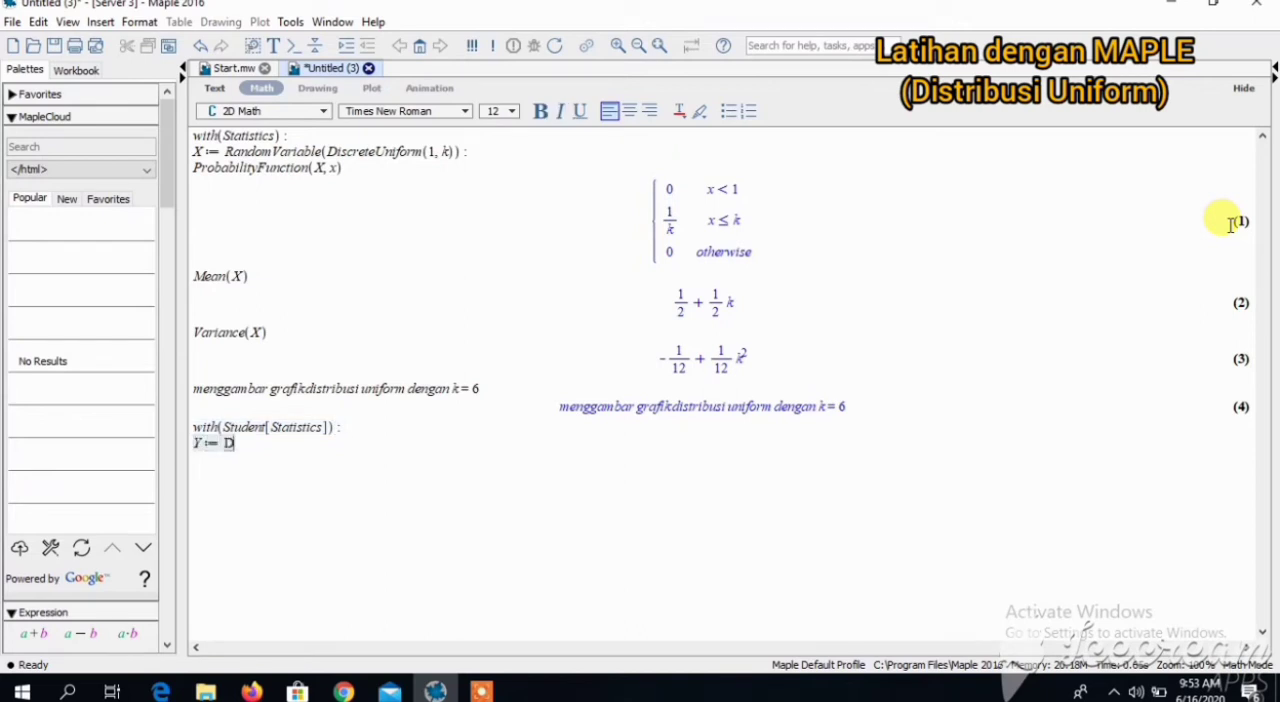
type("iscreteUn")
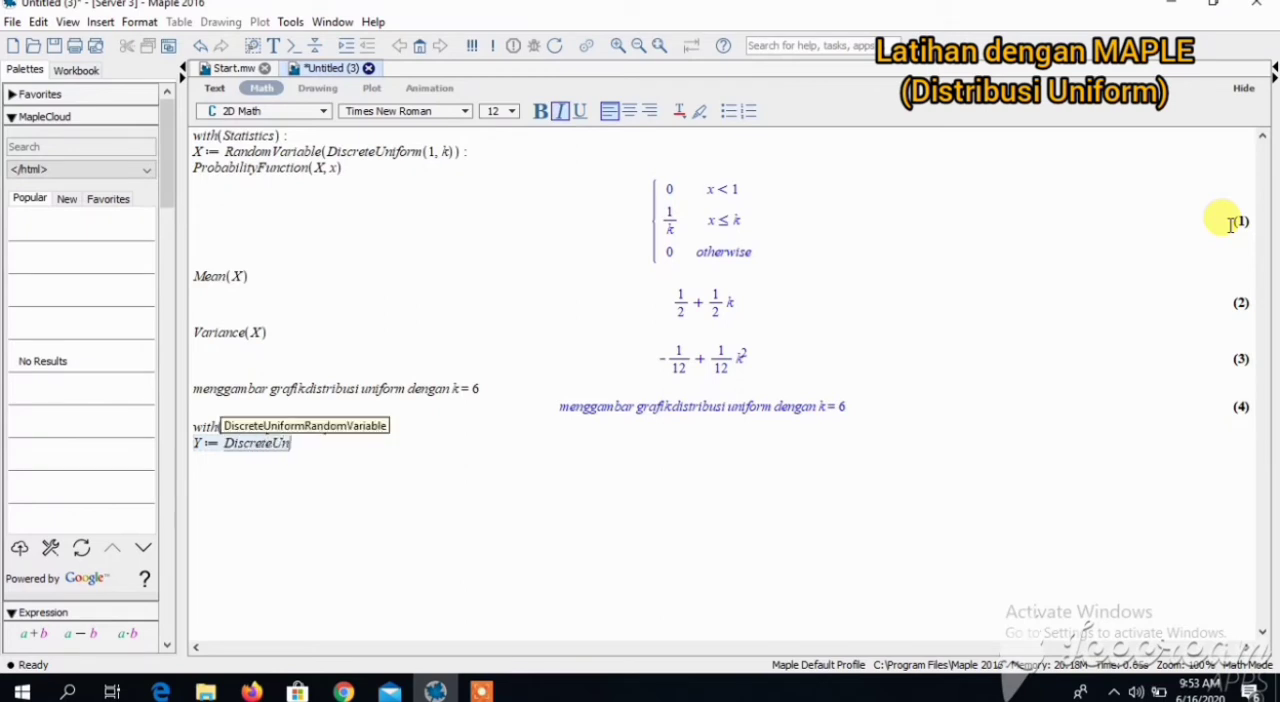
type("iformRandomV")
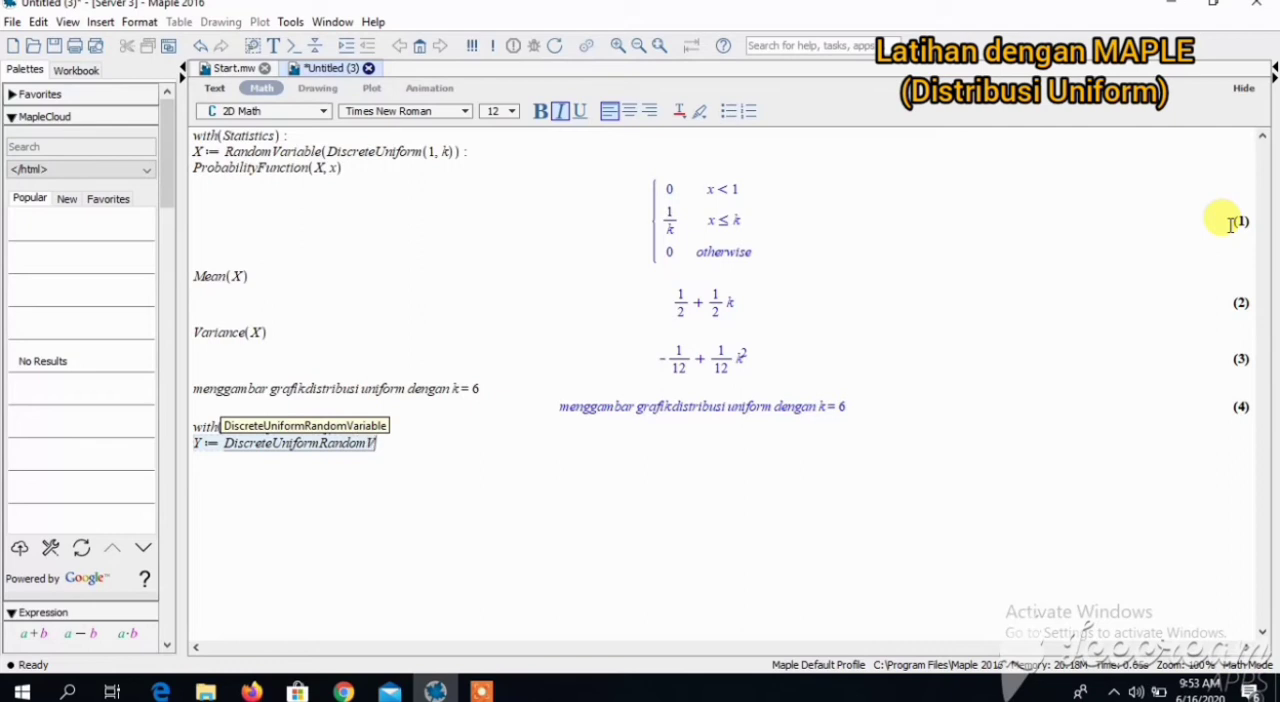
type("ariable(1,6):")
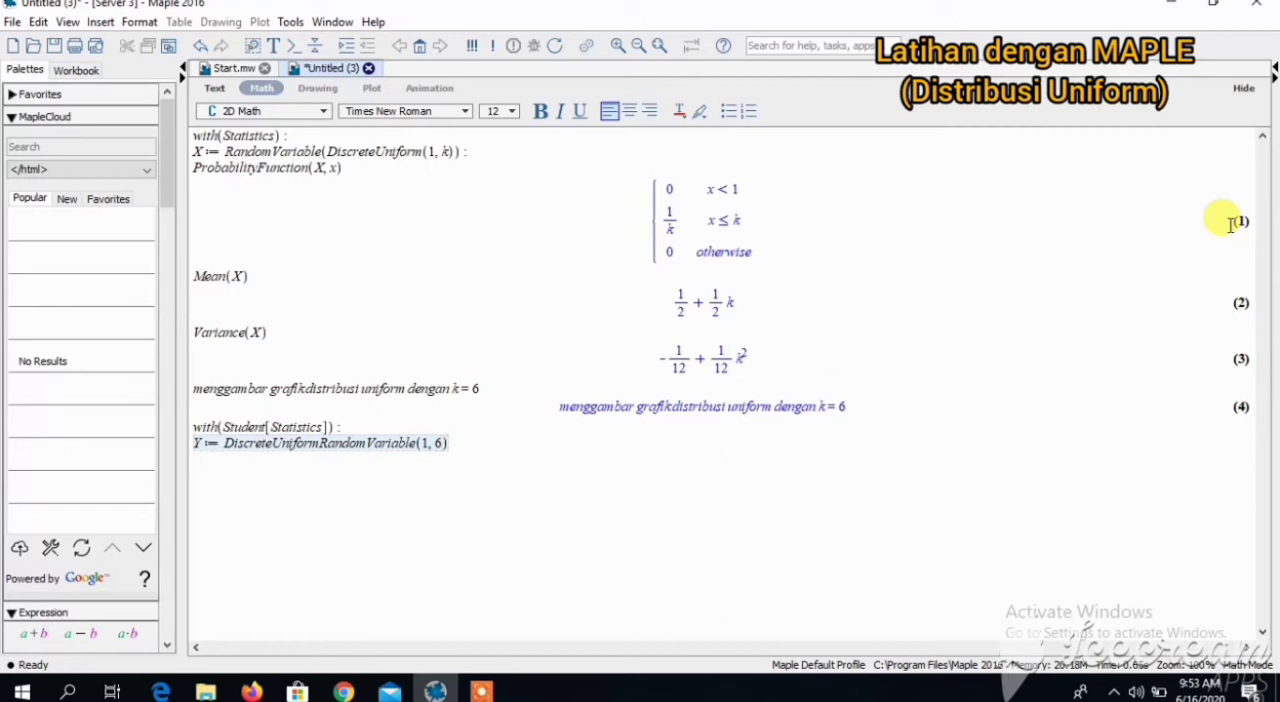
key("Return")
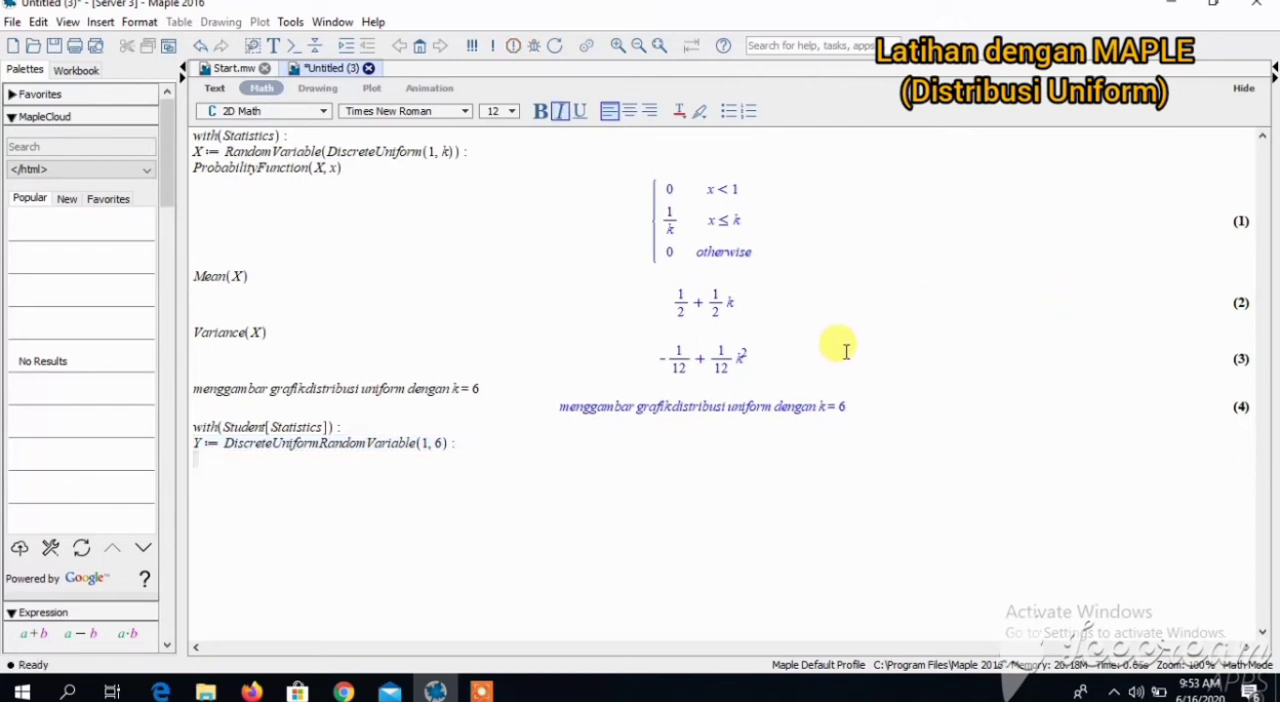
- Plot the probability function of Y with ProbabilityFunction(Y, x, output = plot)
type("Probability")
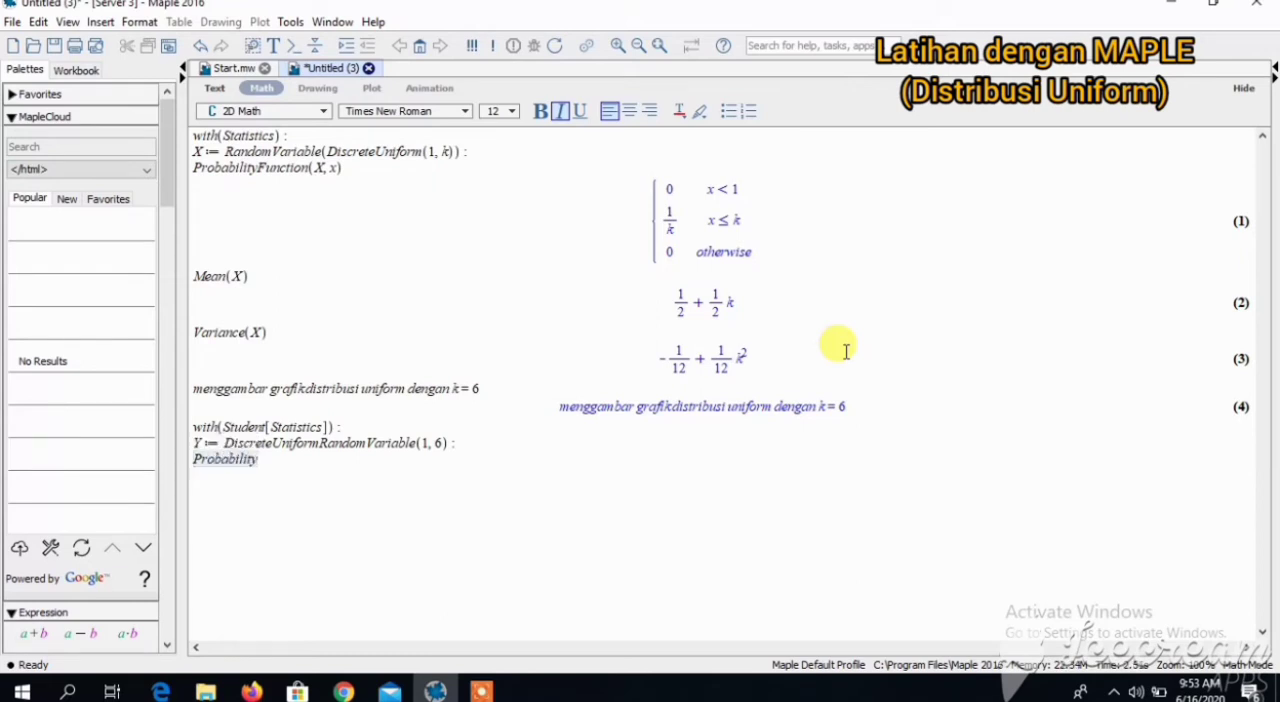
type("Funct")
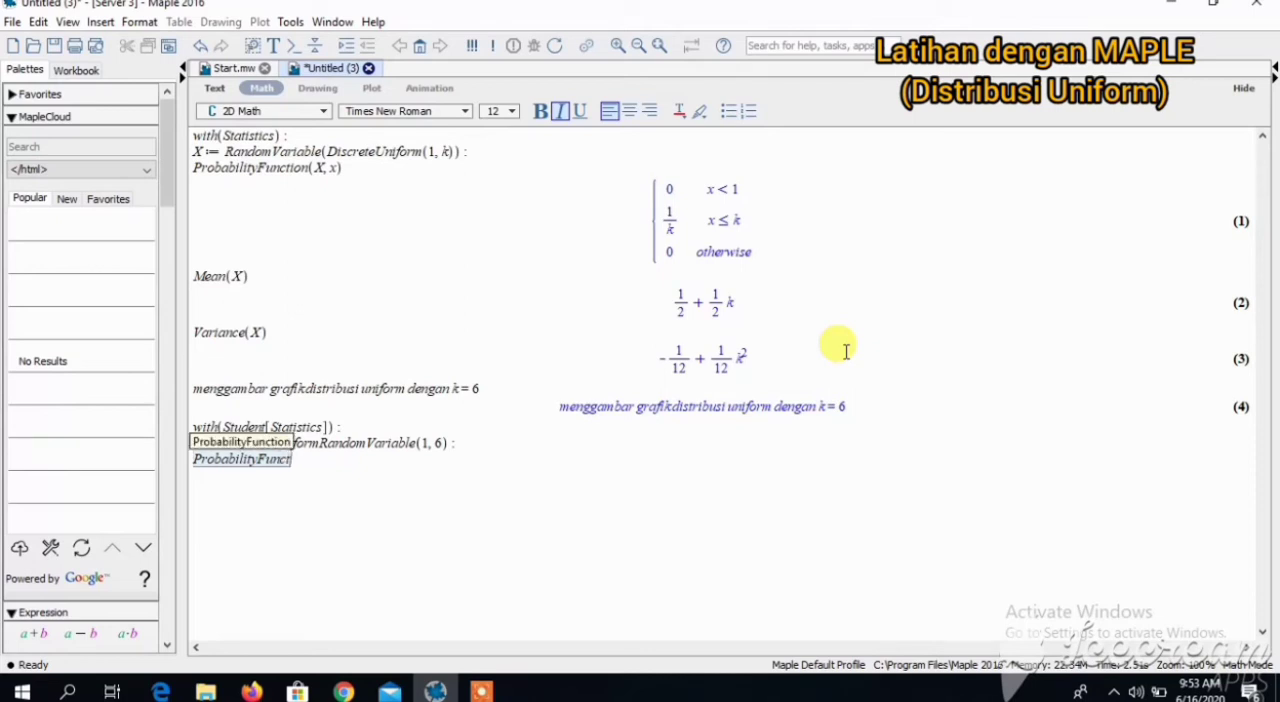
type("ion(")
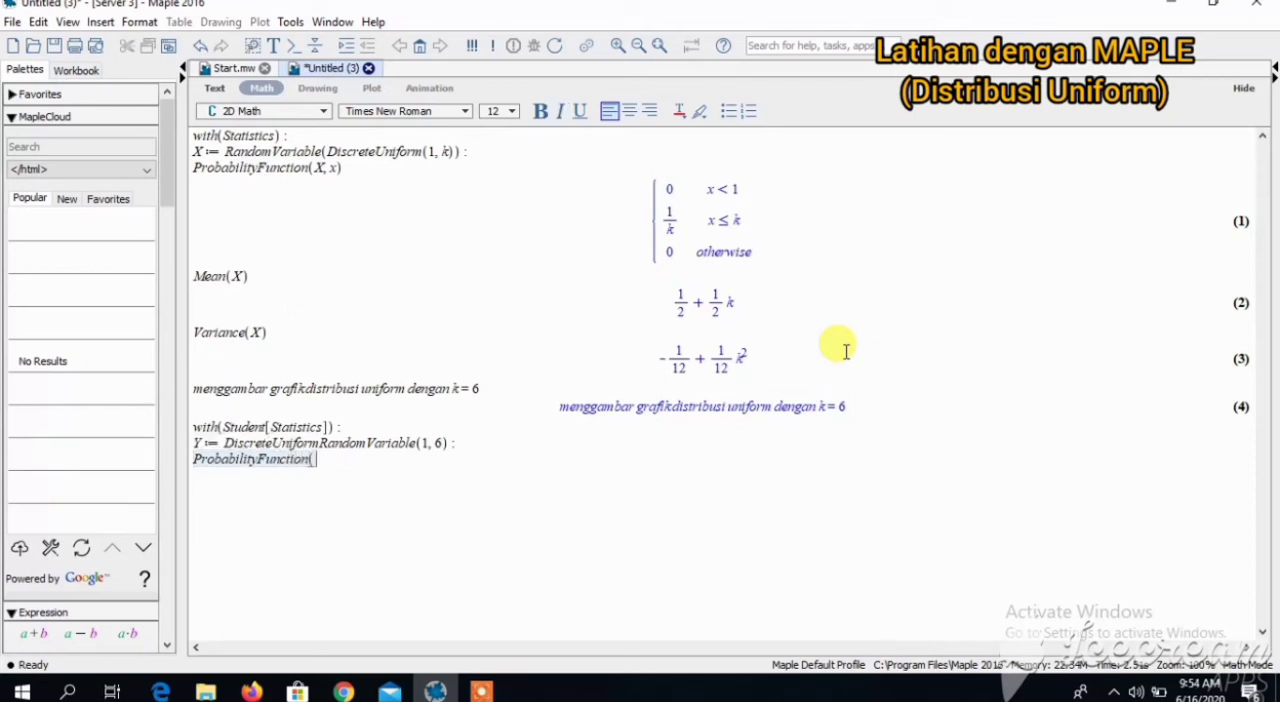
type("Y, x), outp")
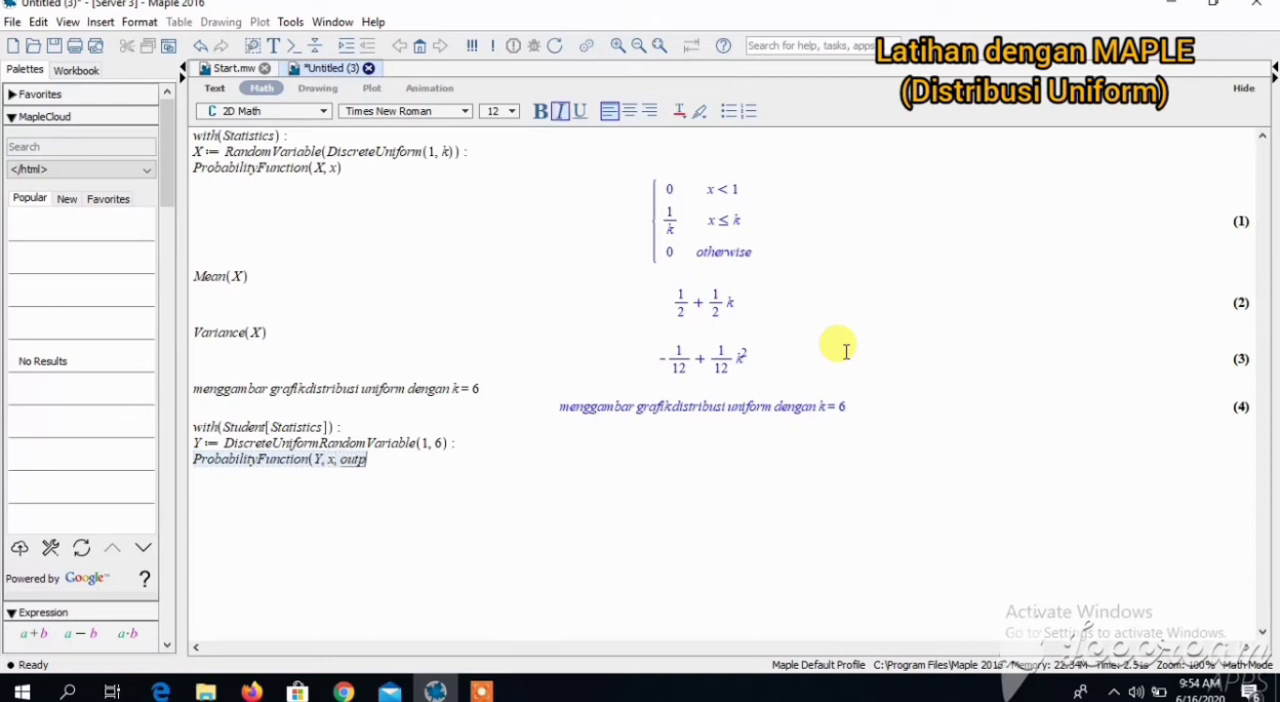
type("ut =plot")
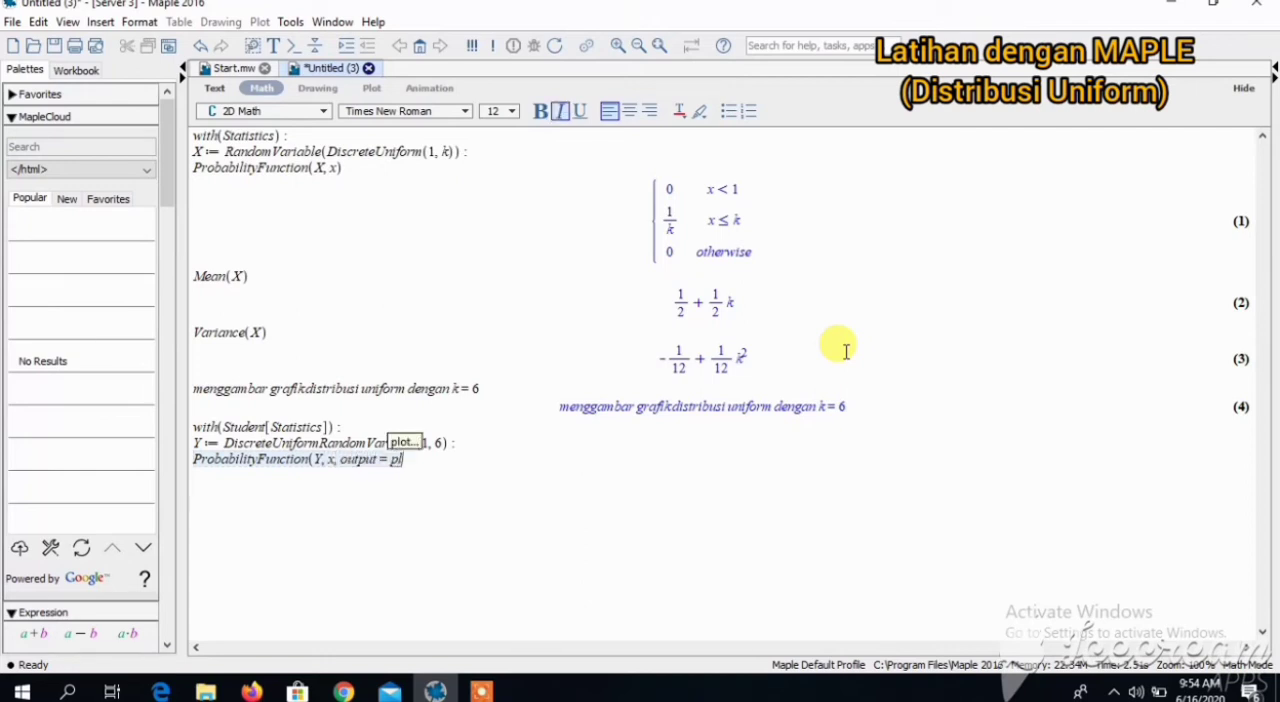
type(")")
key("Return")
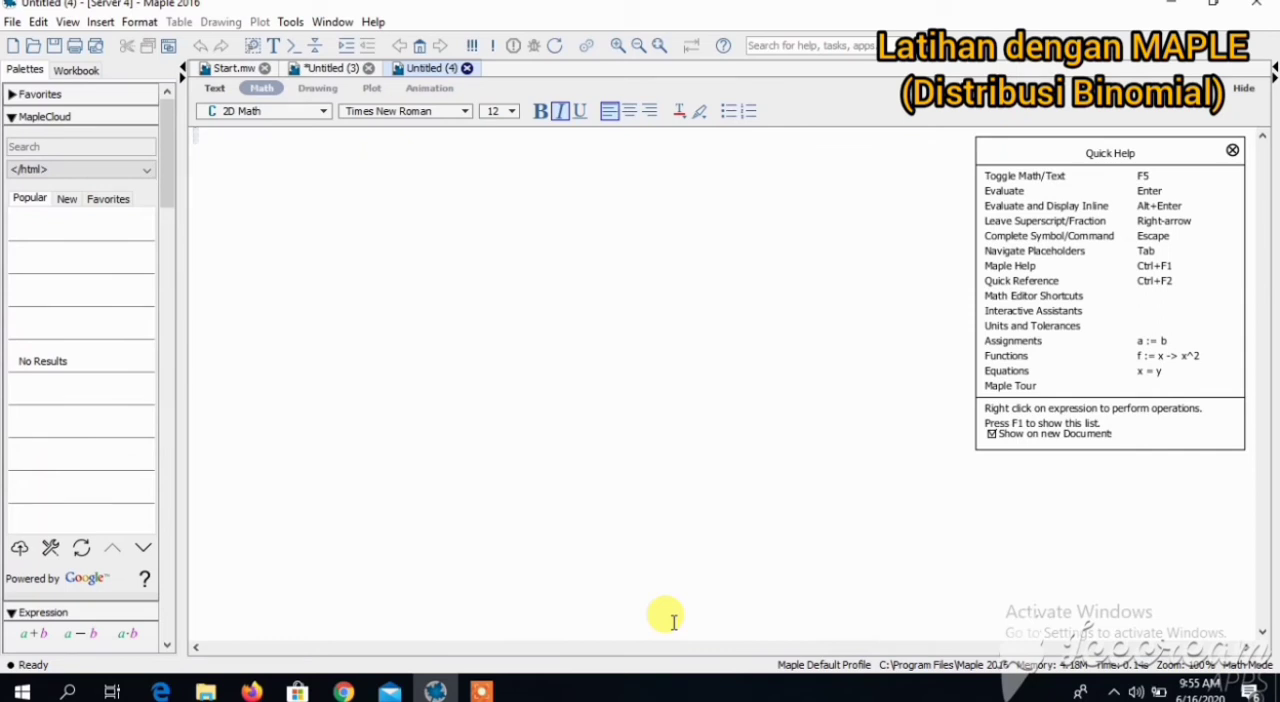
- Load the statistics package in the new document with with(Statistics): and suppress its output
type("wit")
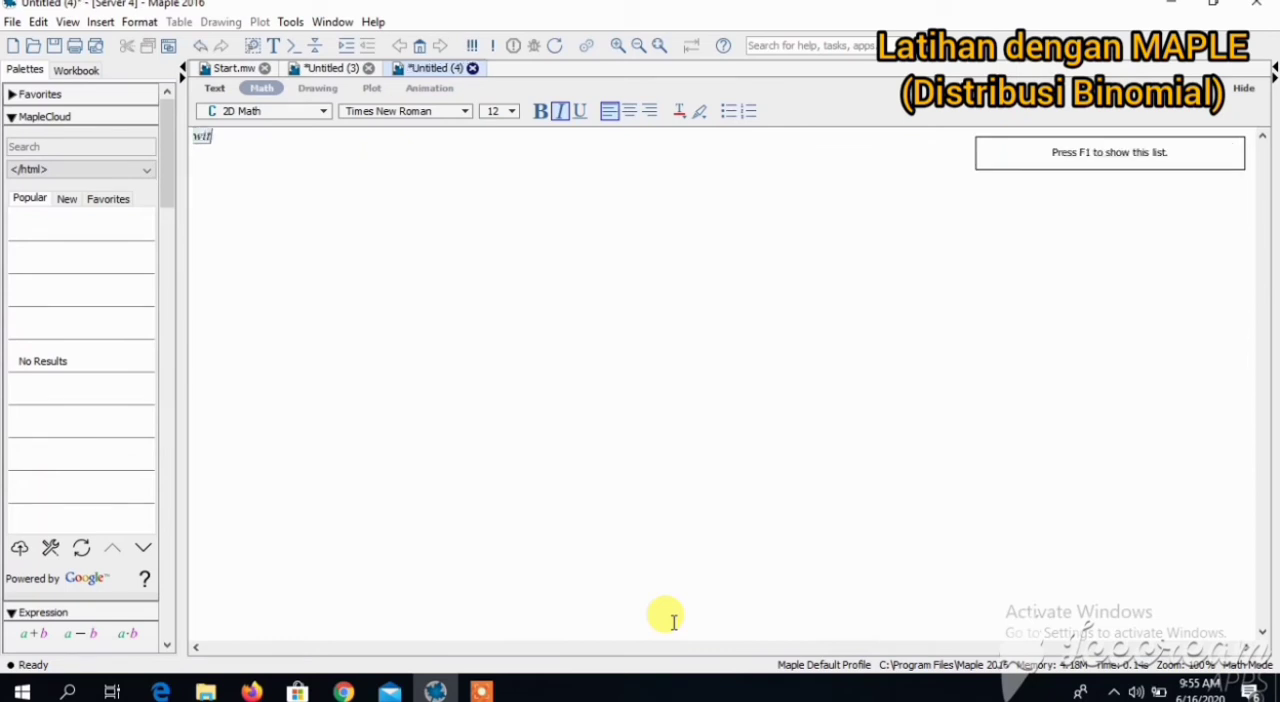
type("h(Stat")
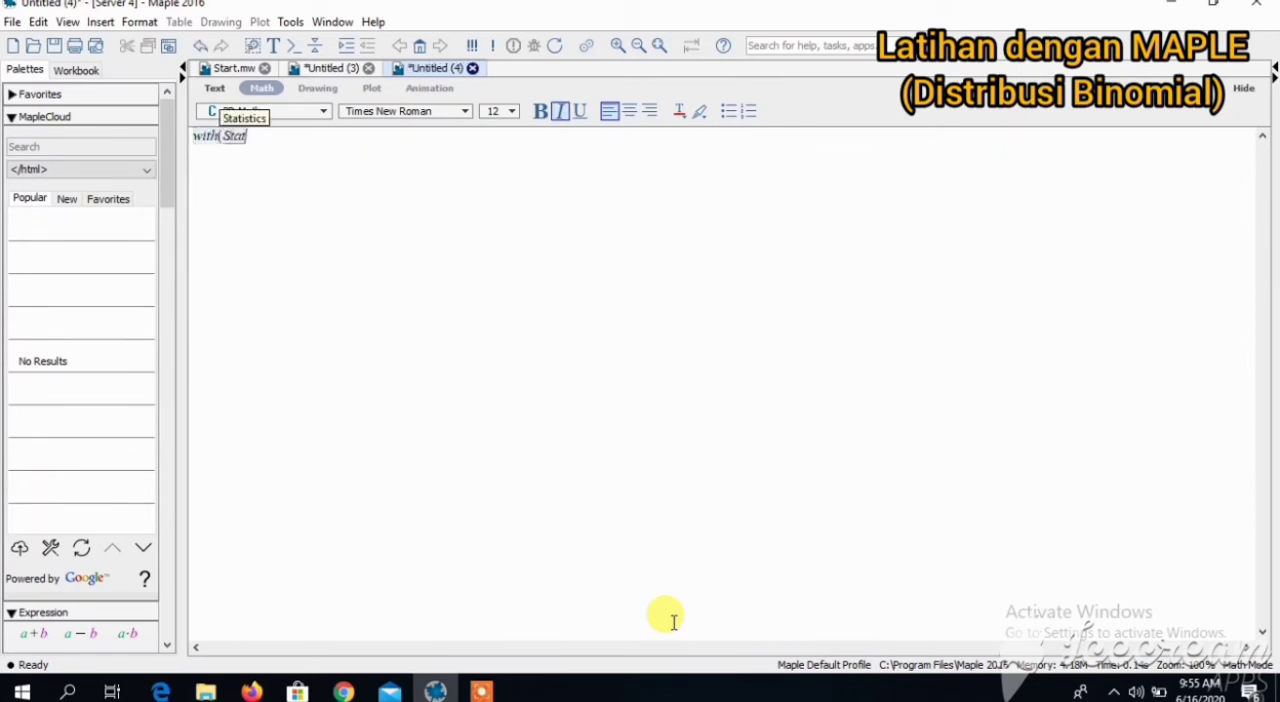
type("istics) :")
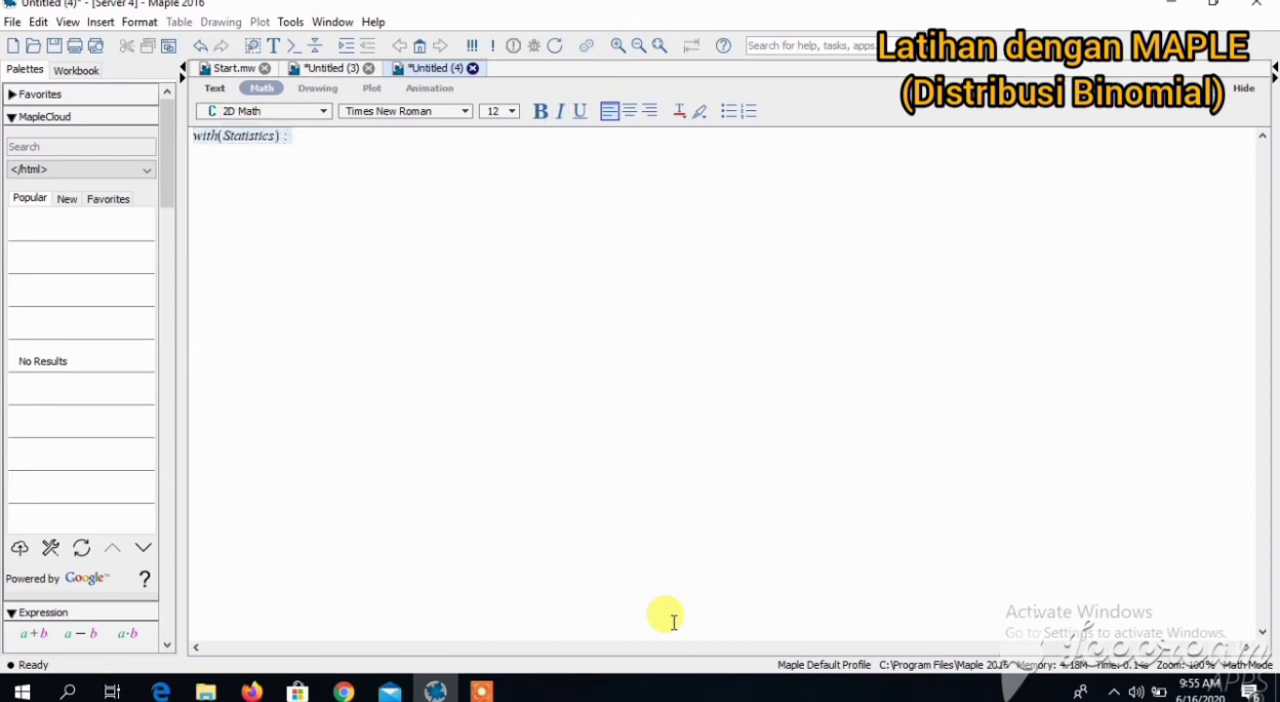
key("Return")
- Define the random variable X := RandomVariable(Binomial(n, θ)): for the general binomial distribution, with its output suppressed
type("X := ")
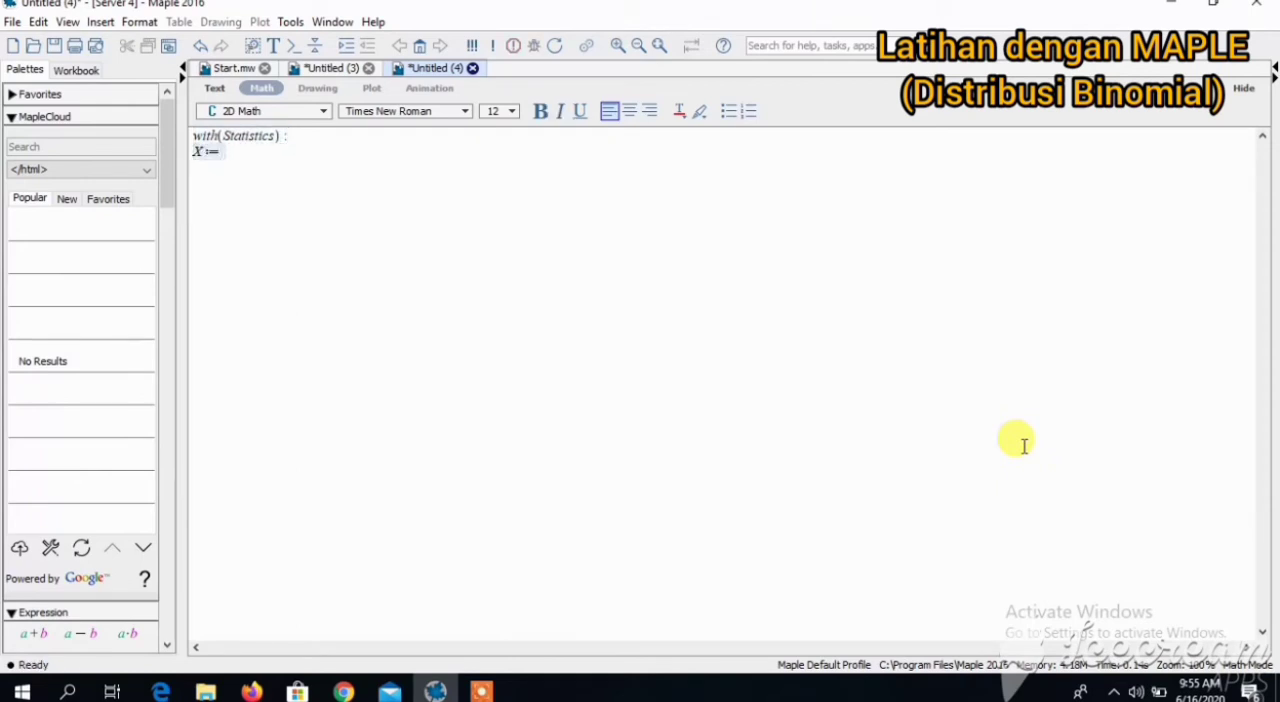
type("Rando")
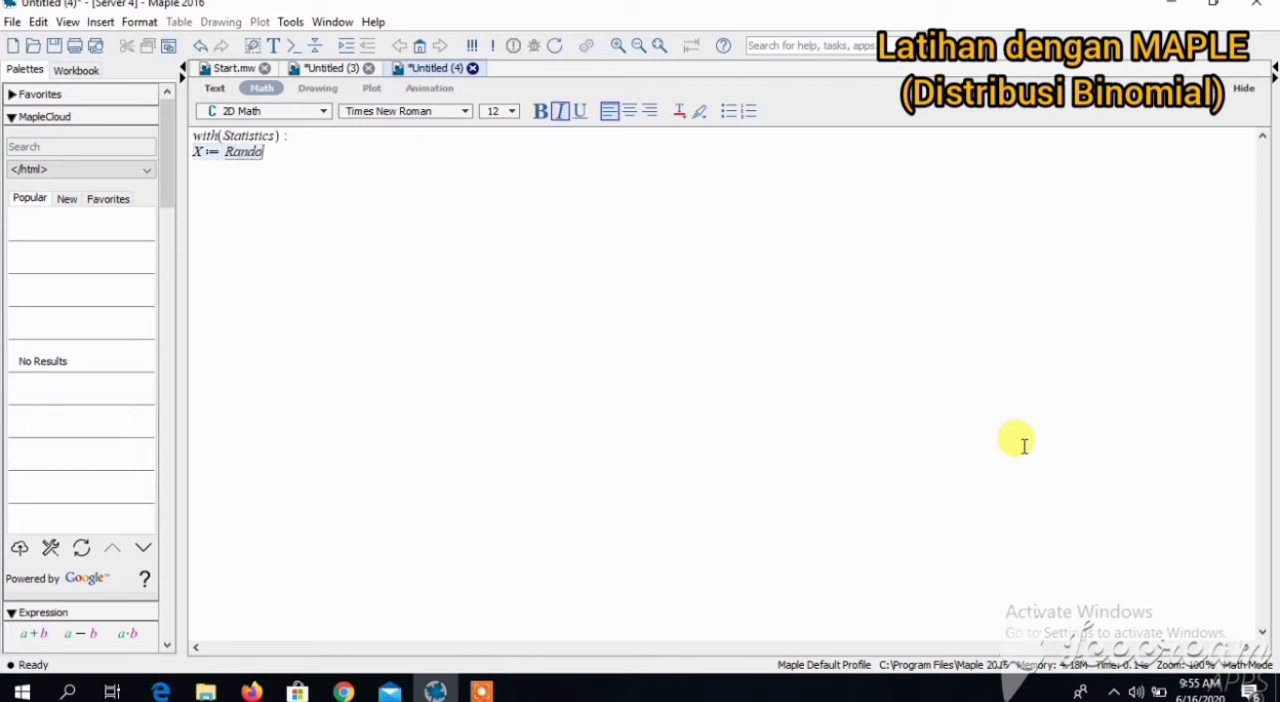
type("mVariable")
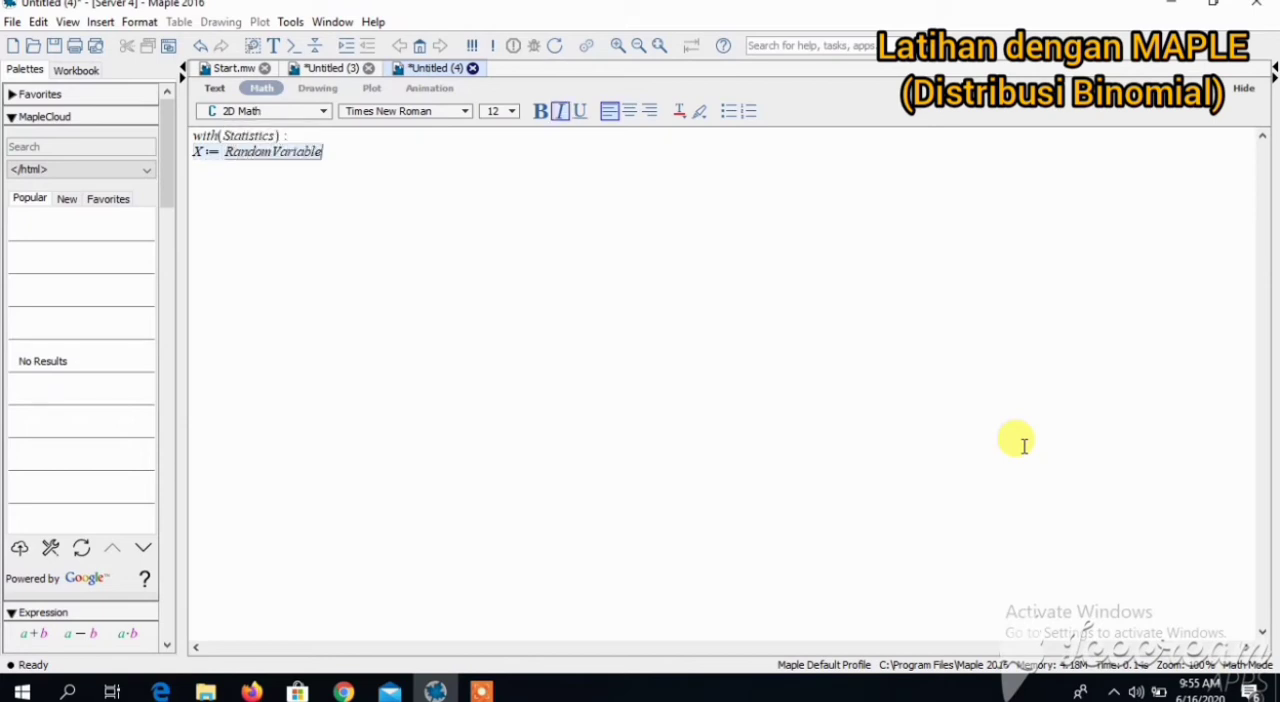
type("(Binomial")
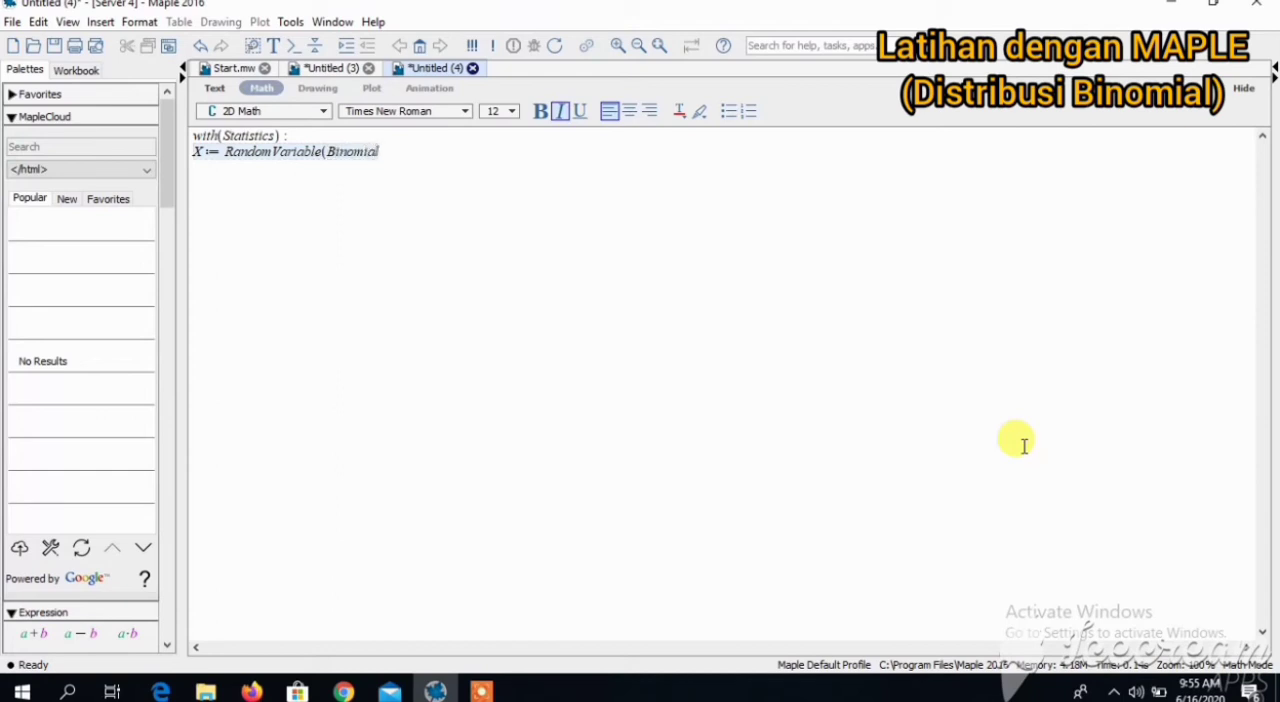
type("(n")
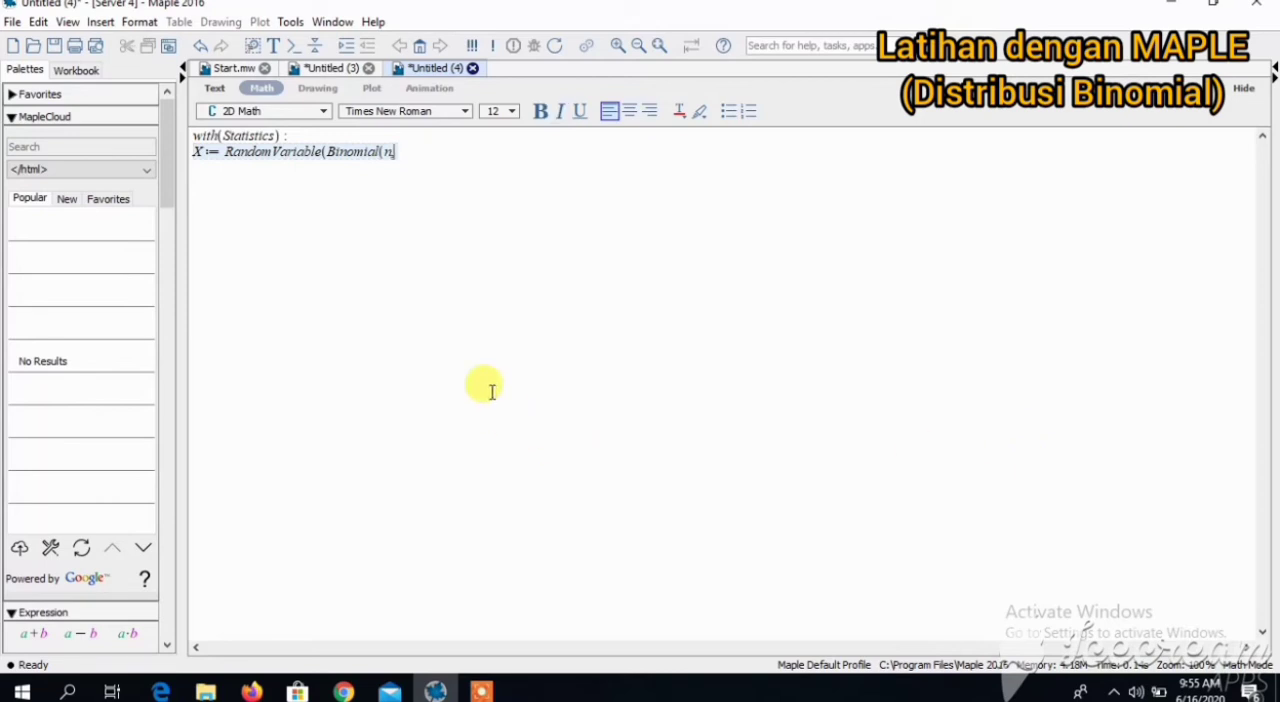
left_click_drag(170, 149, 167, 564)
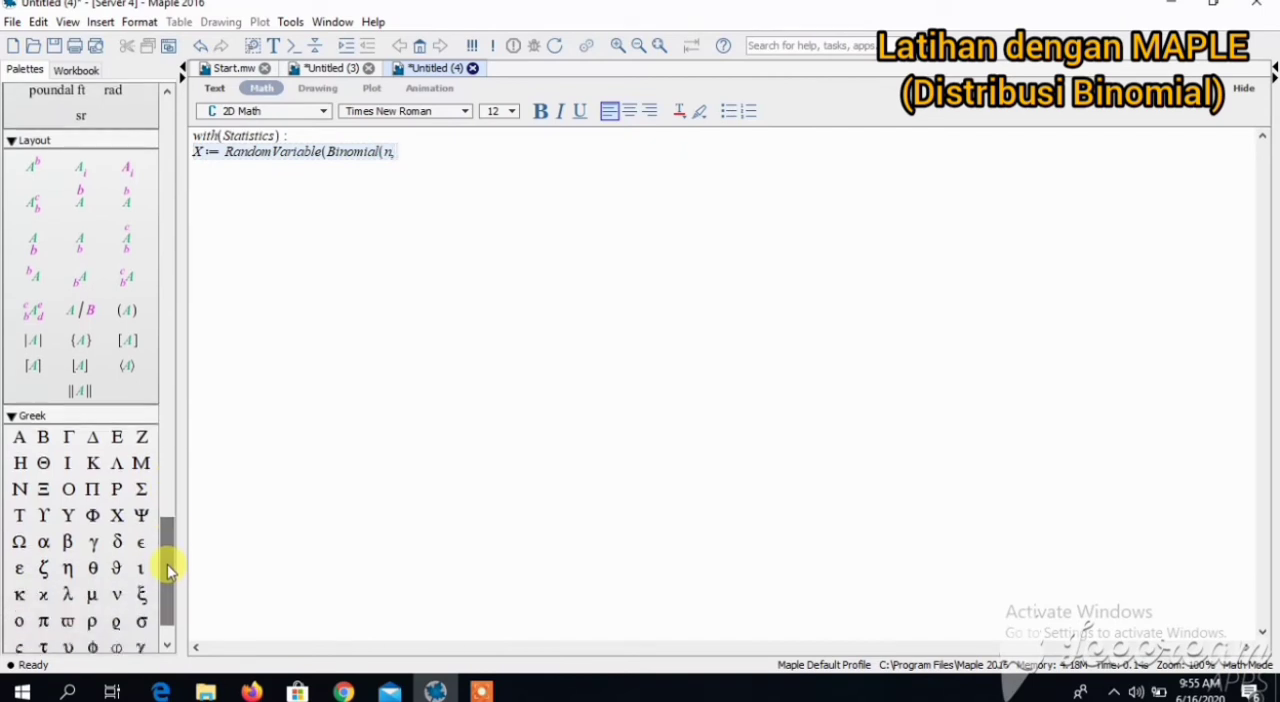
left_click(95, 572)
type(")):")
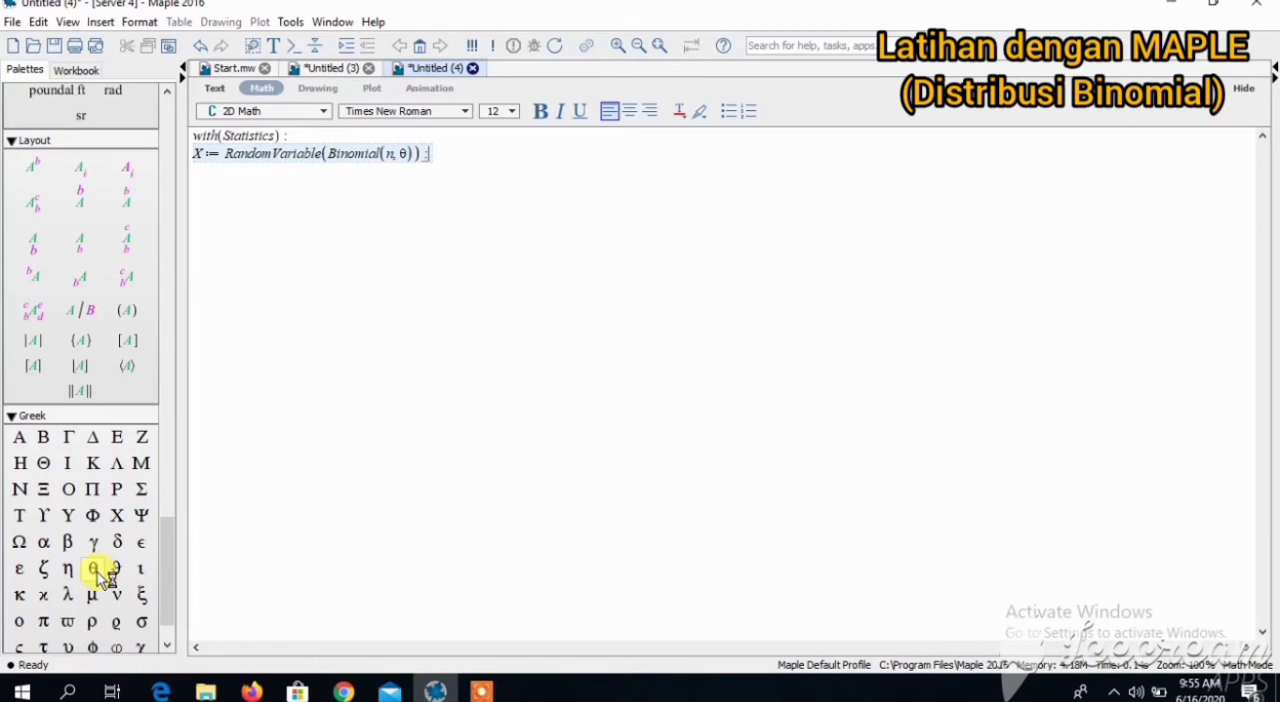
key("Return")
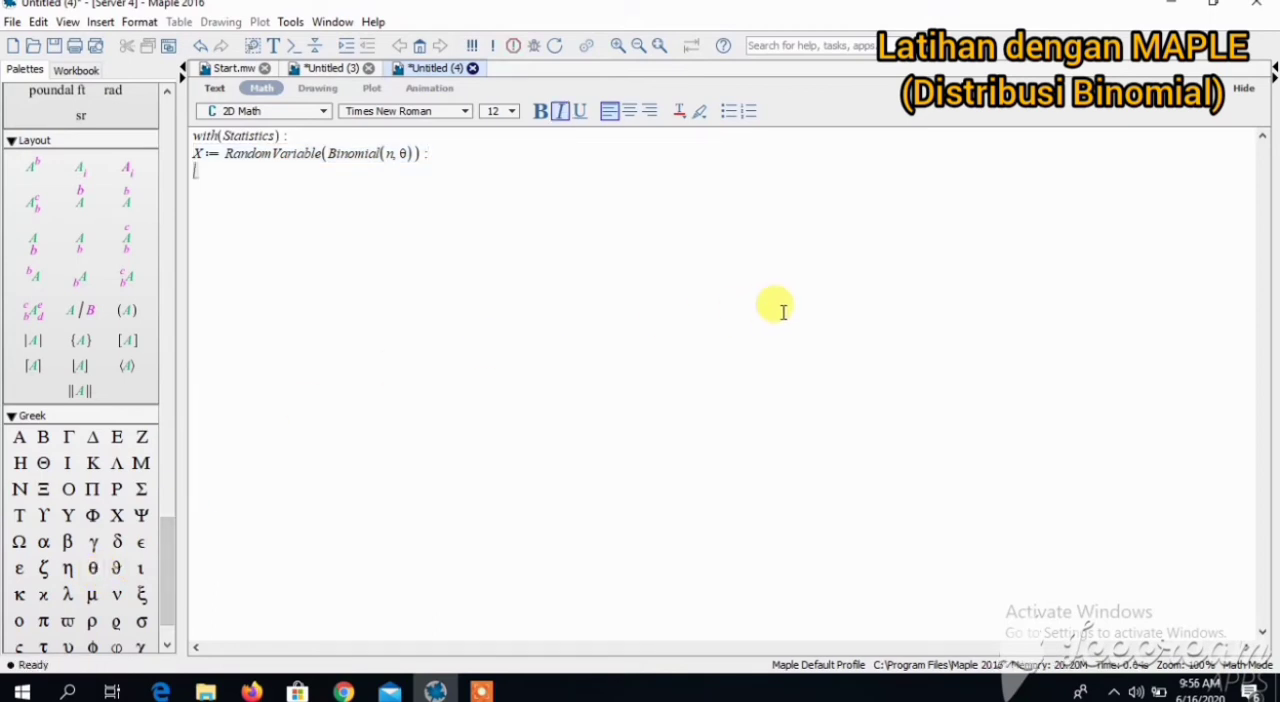
- Compute the probability function of X with ProbabilityFunction(X, x)
type("Probabil")
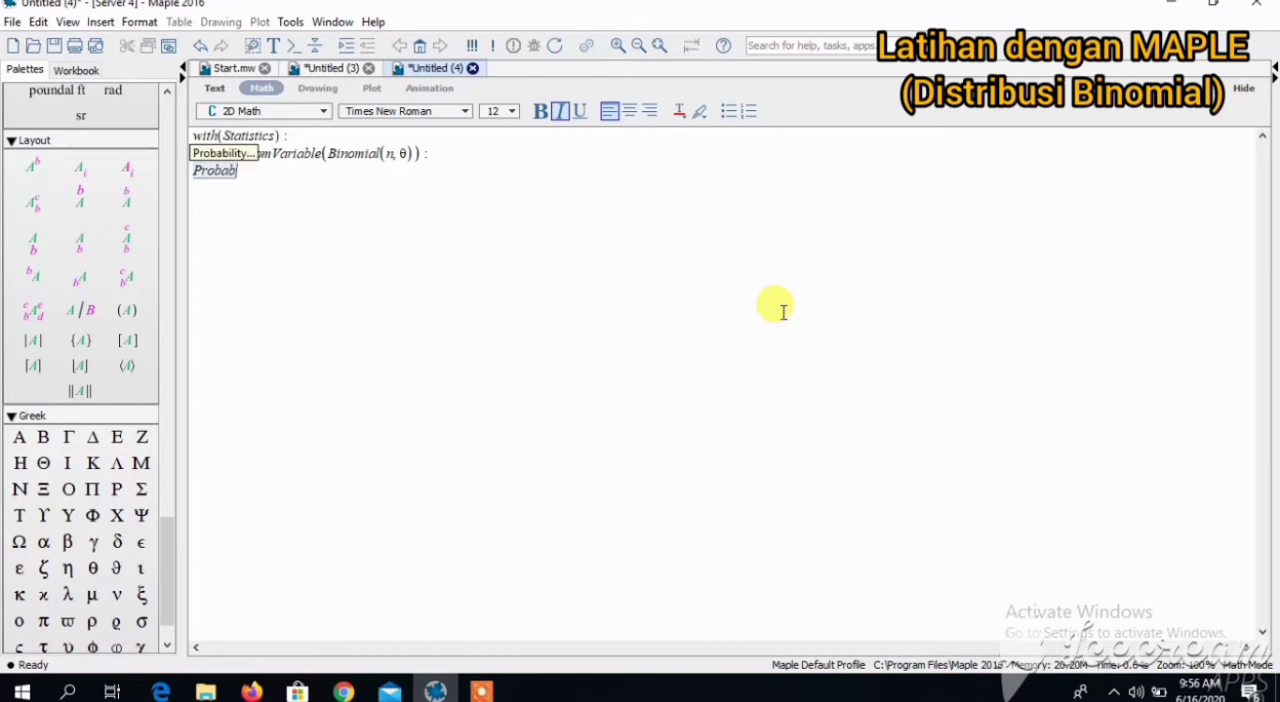
type("ityFunct")
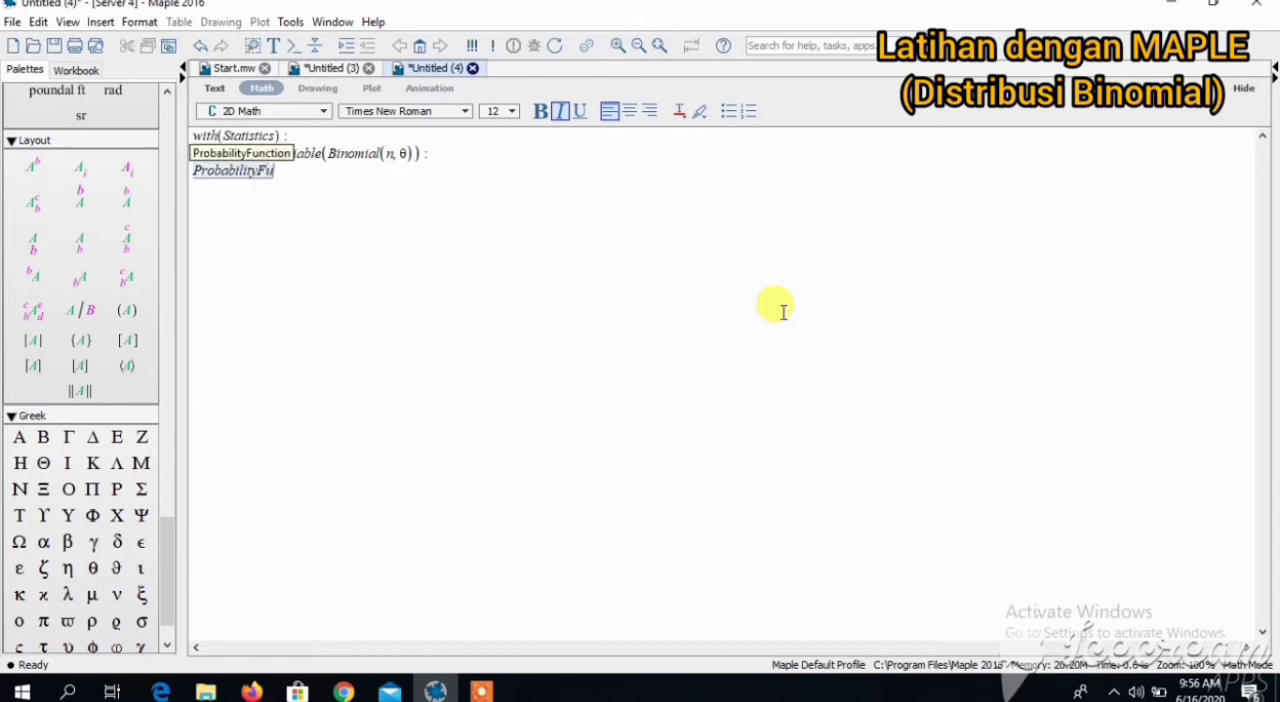
type("(X, x)")
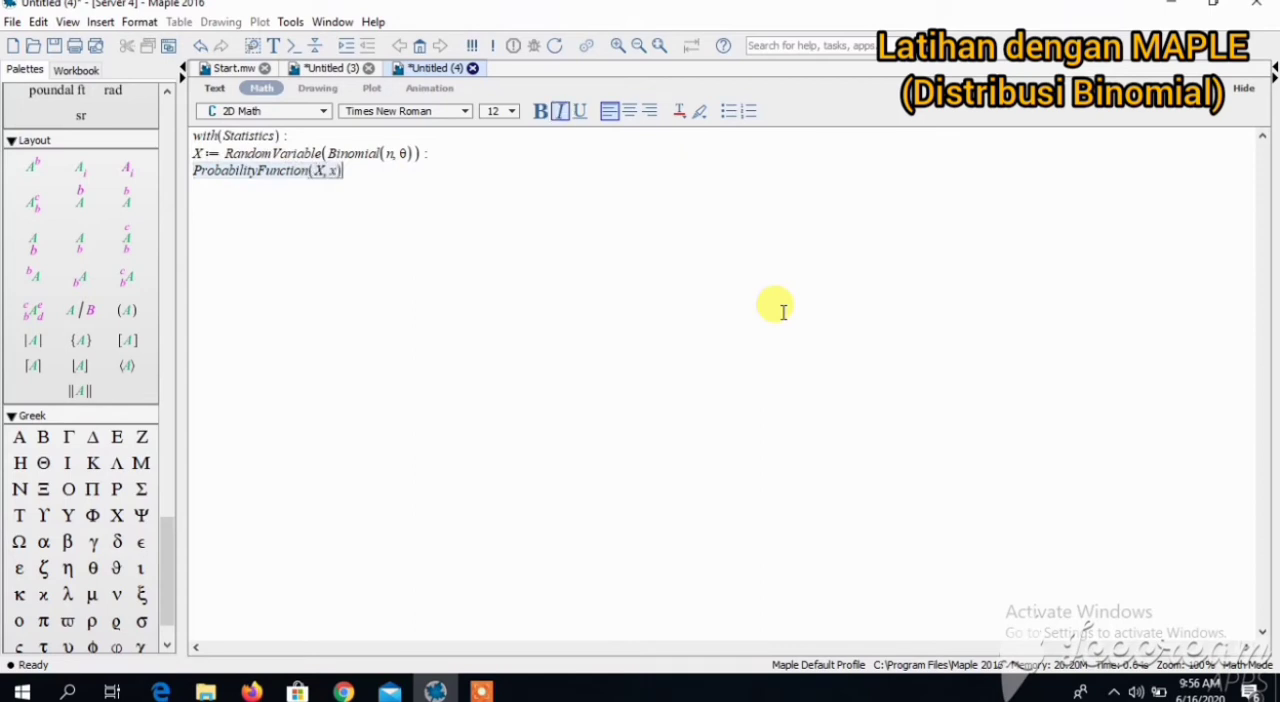
key("Return")
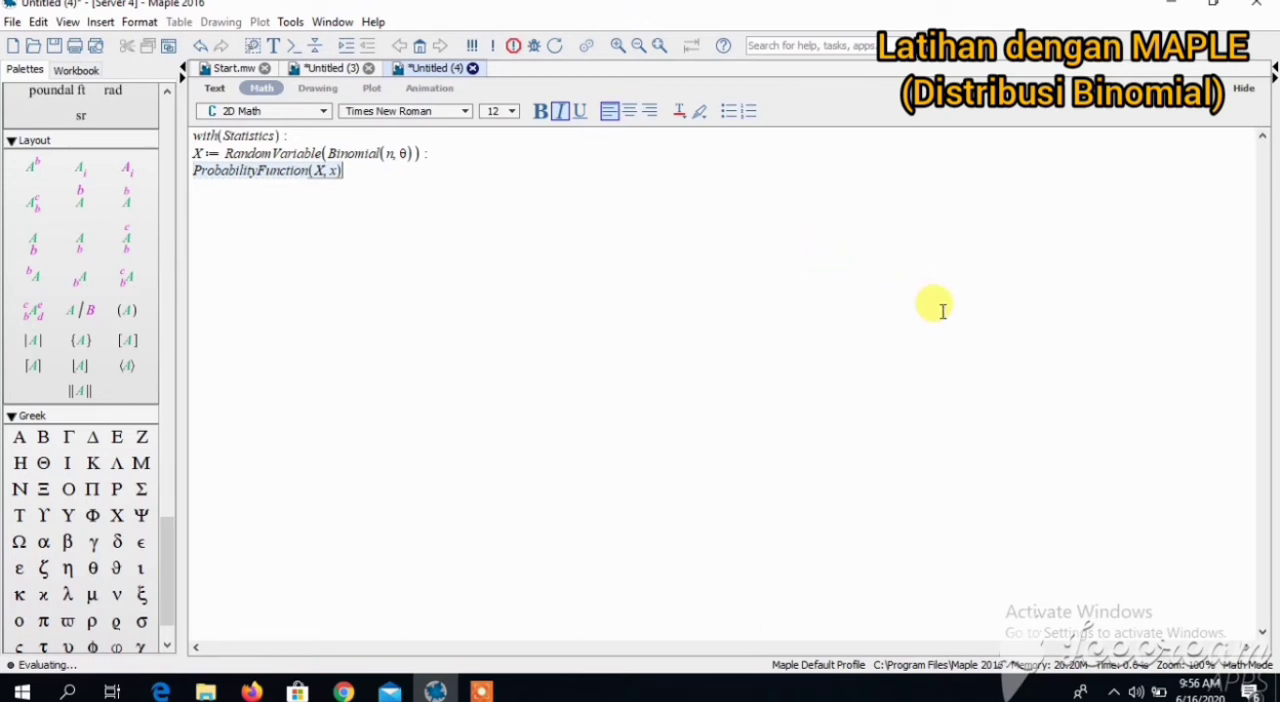
- Compute the mean and the variance of X with Mean(X) and Variance(X)
type("M")
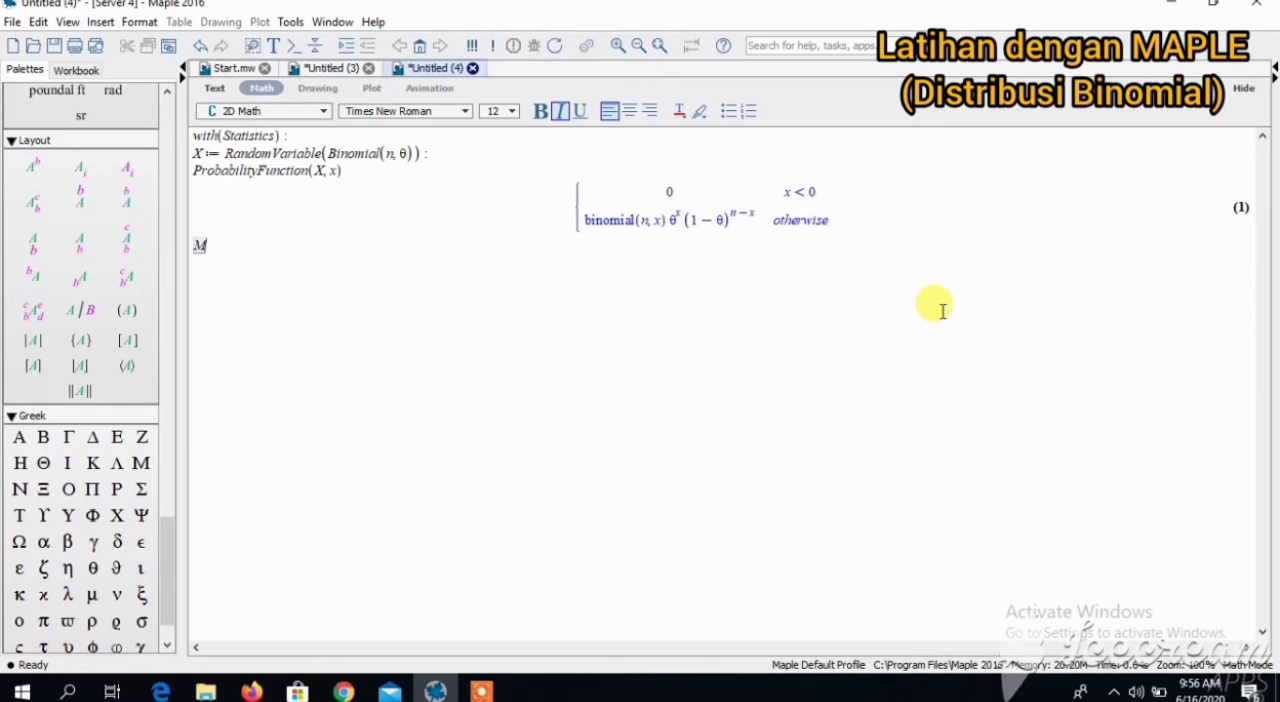
type("ean(X)")
key("Return")
type("Variance(X)")
key("Return")
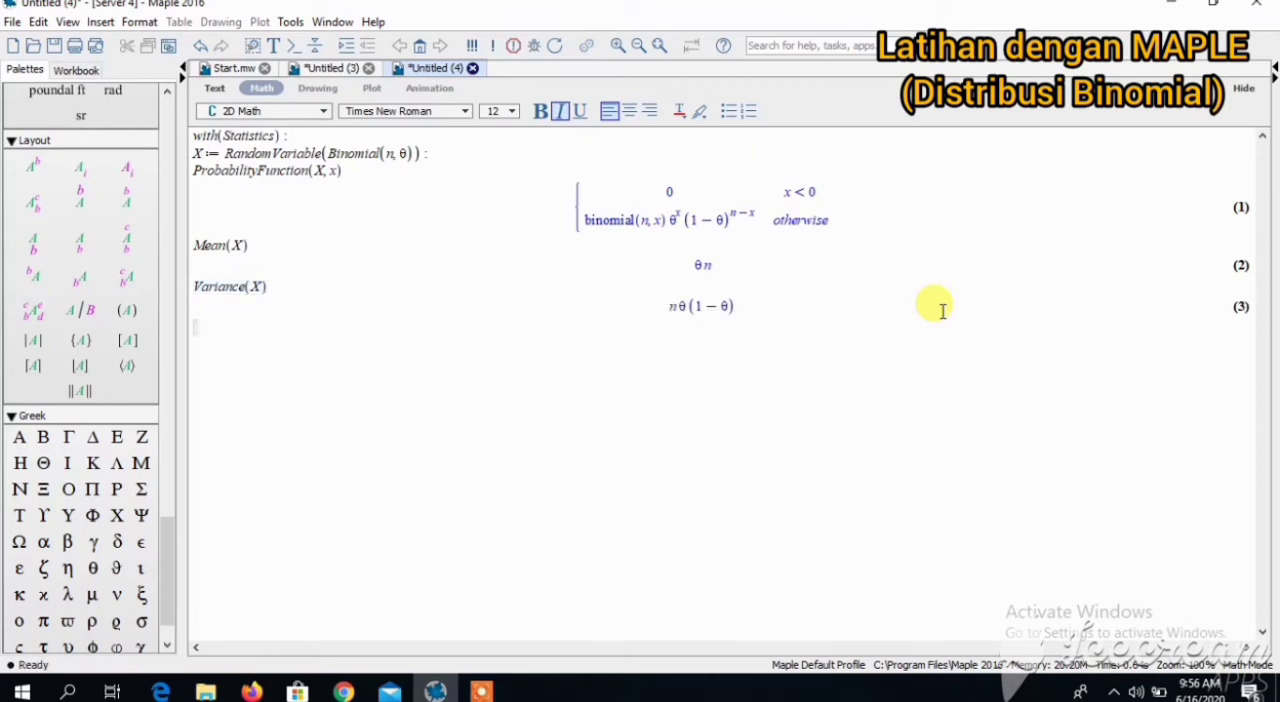
- Add and evaluate the heading line "menggmbar grafikdistrubusi binomial dengan n = 4 dan θ = 1/2" below the variance result
type("menggmab")
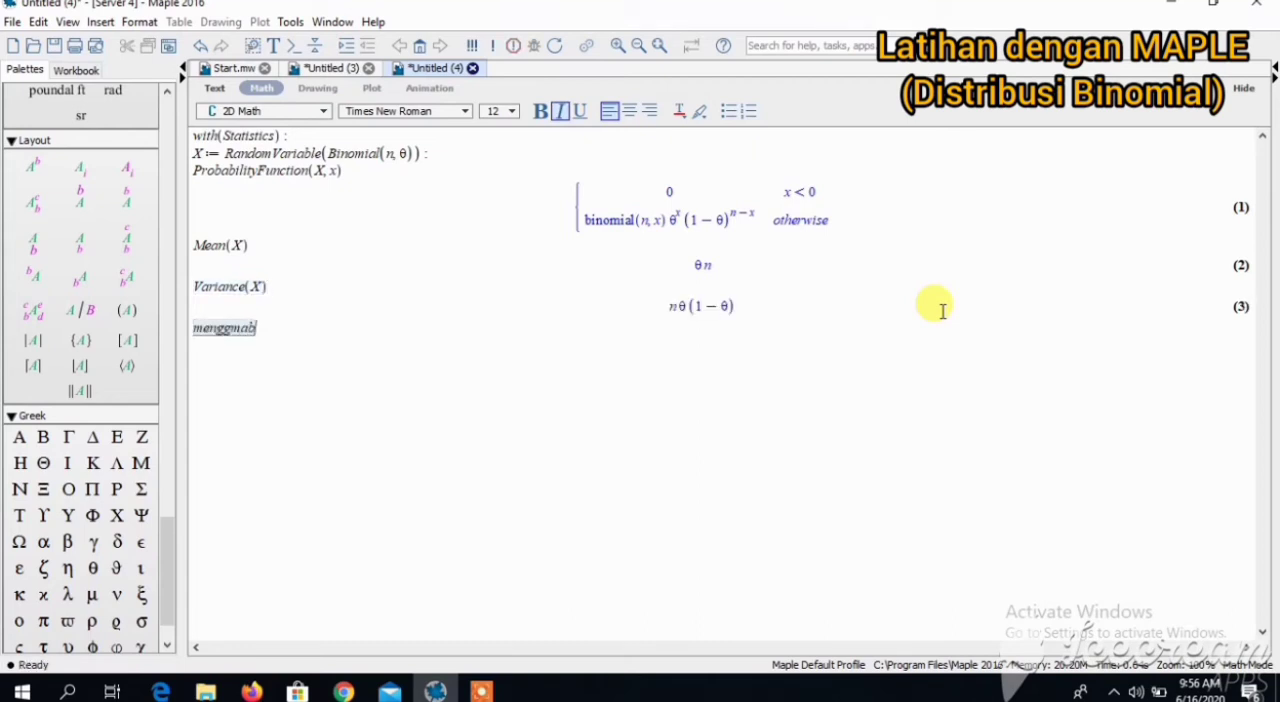
key("BackSpace")
key("BackSpace")
type("bar graf")
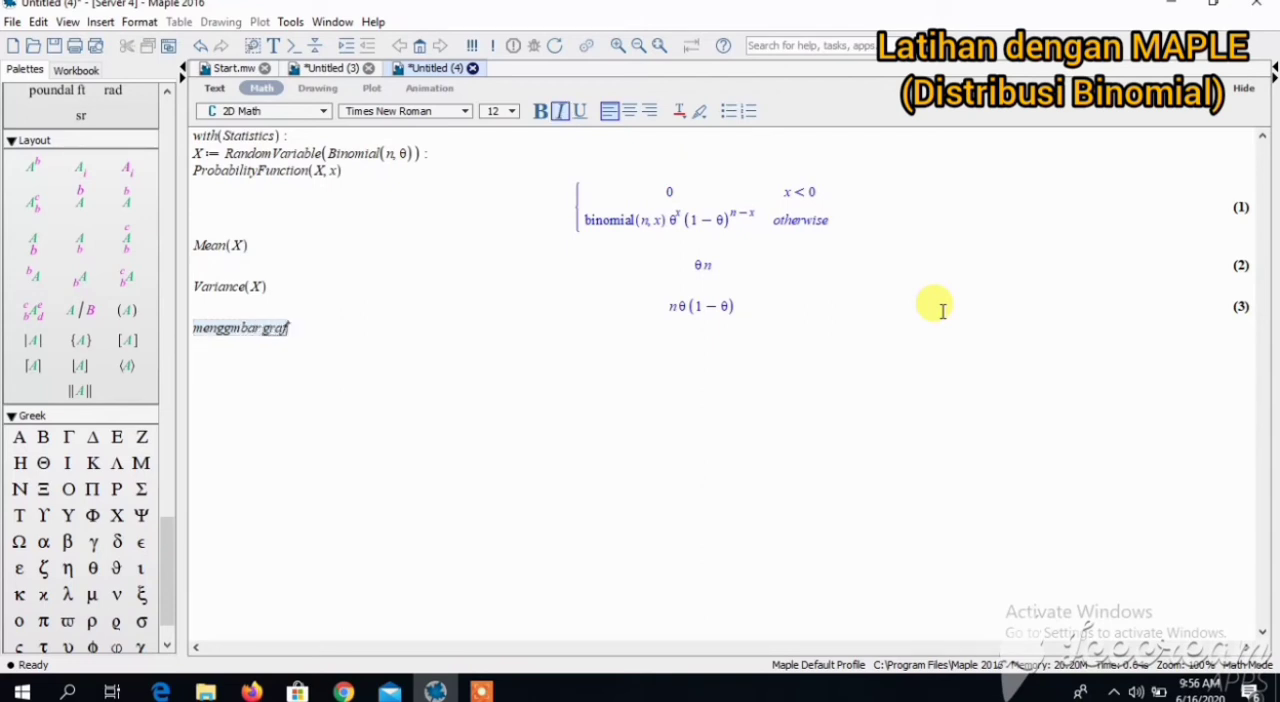
type("ik distrubusi")
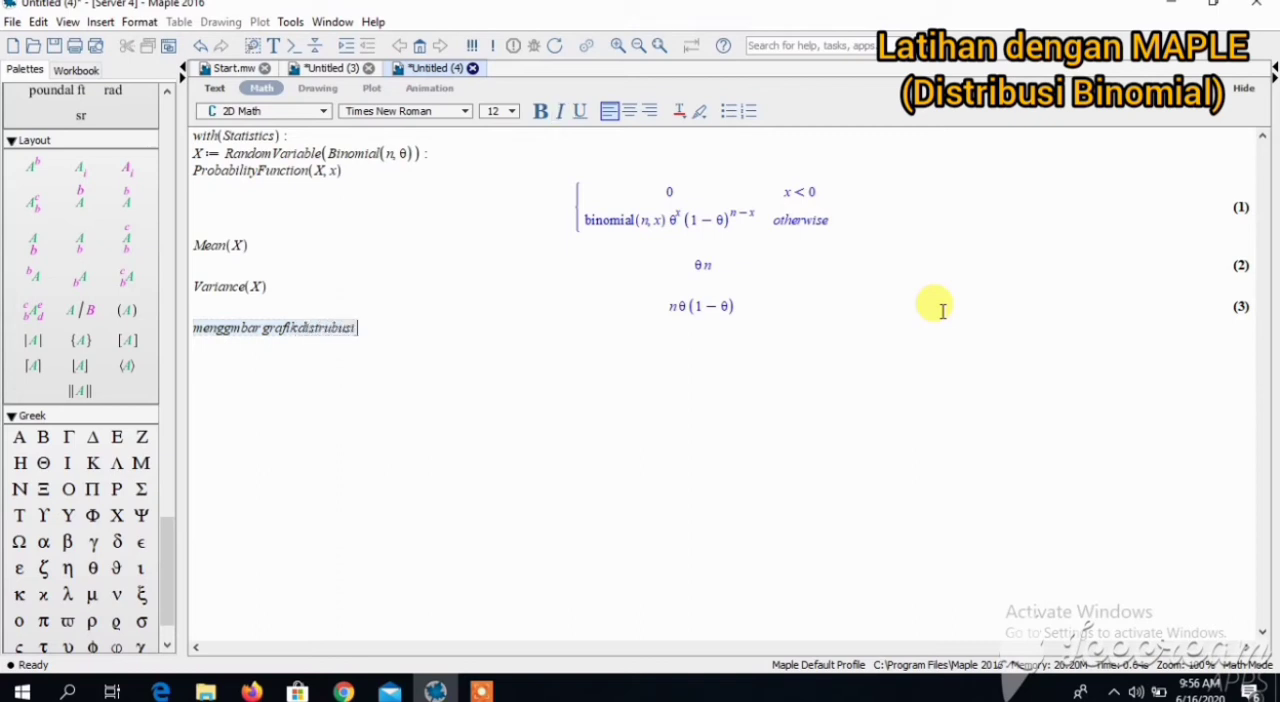
type(" biomial")
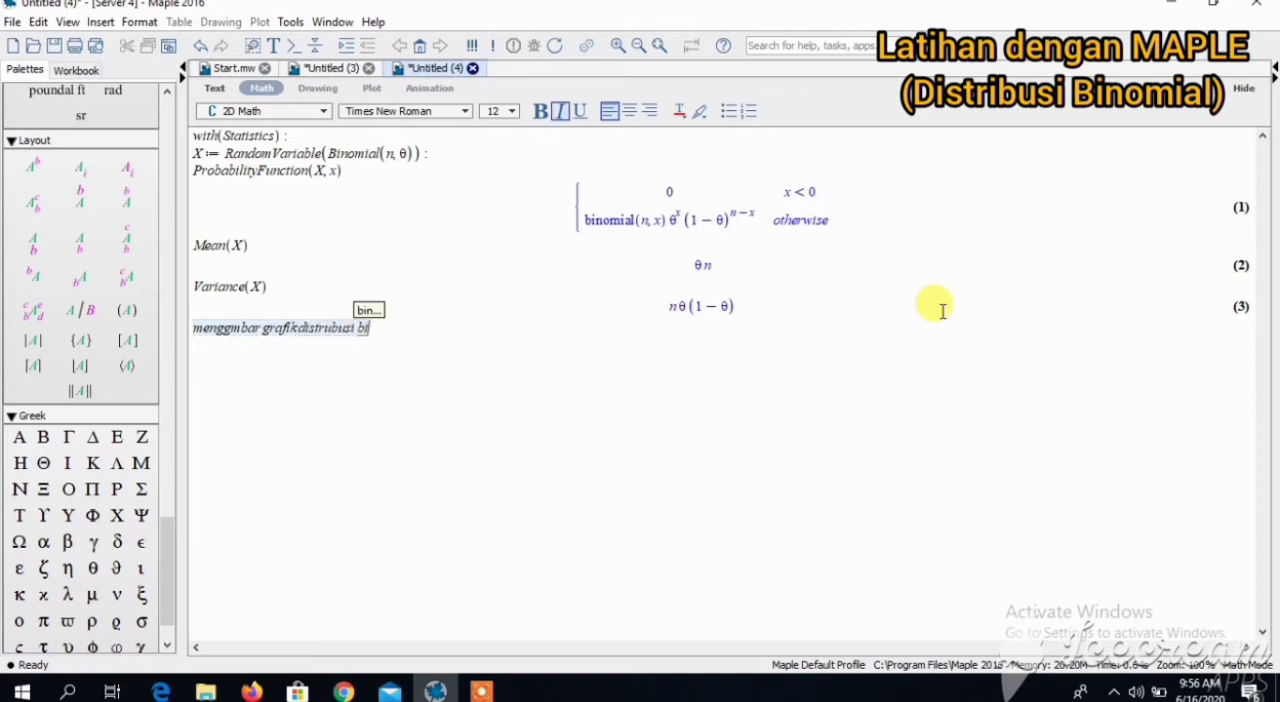
key("BackSpace")
key("BackSpace")
key("BackSpace")
key("BackSpace")
key("BackSpace")
type("nomial den")
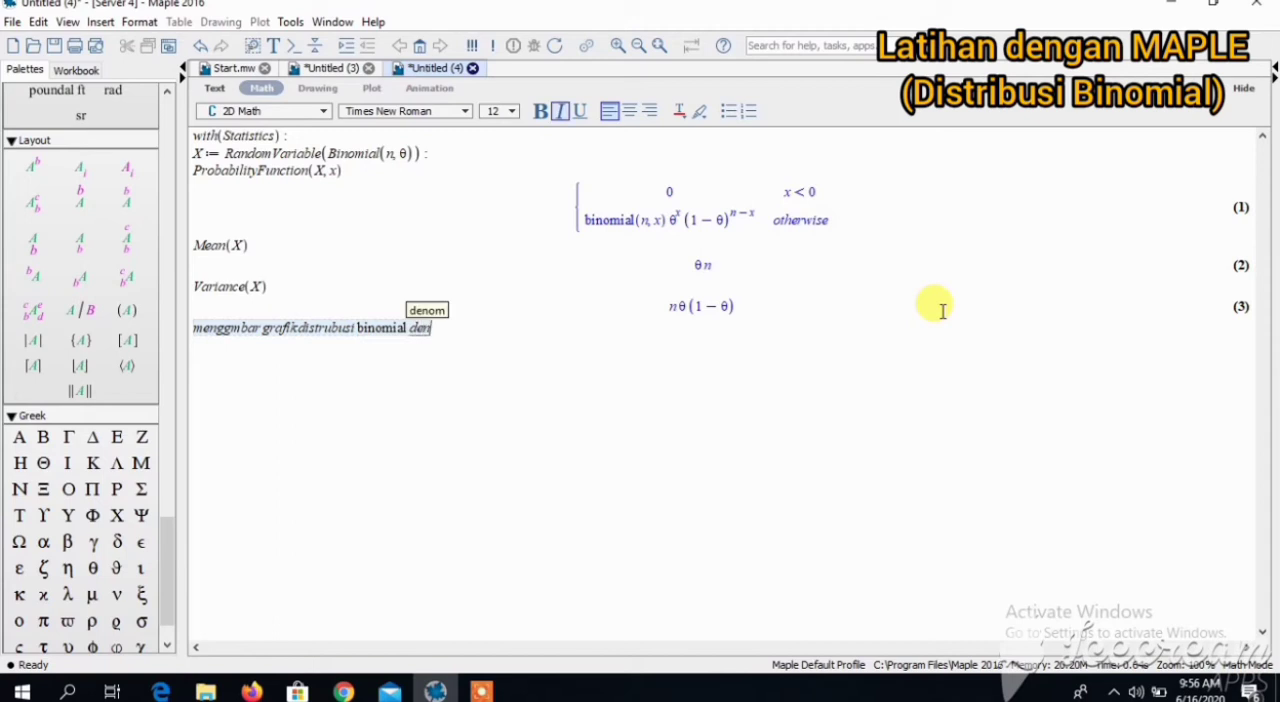
type("gan n = 4 dan")
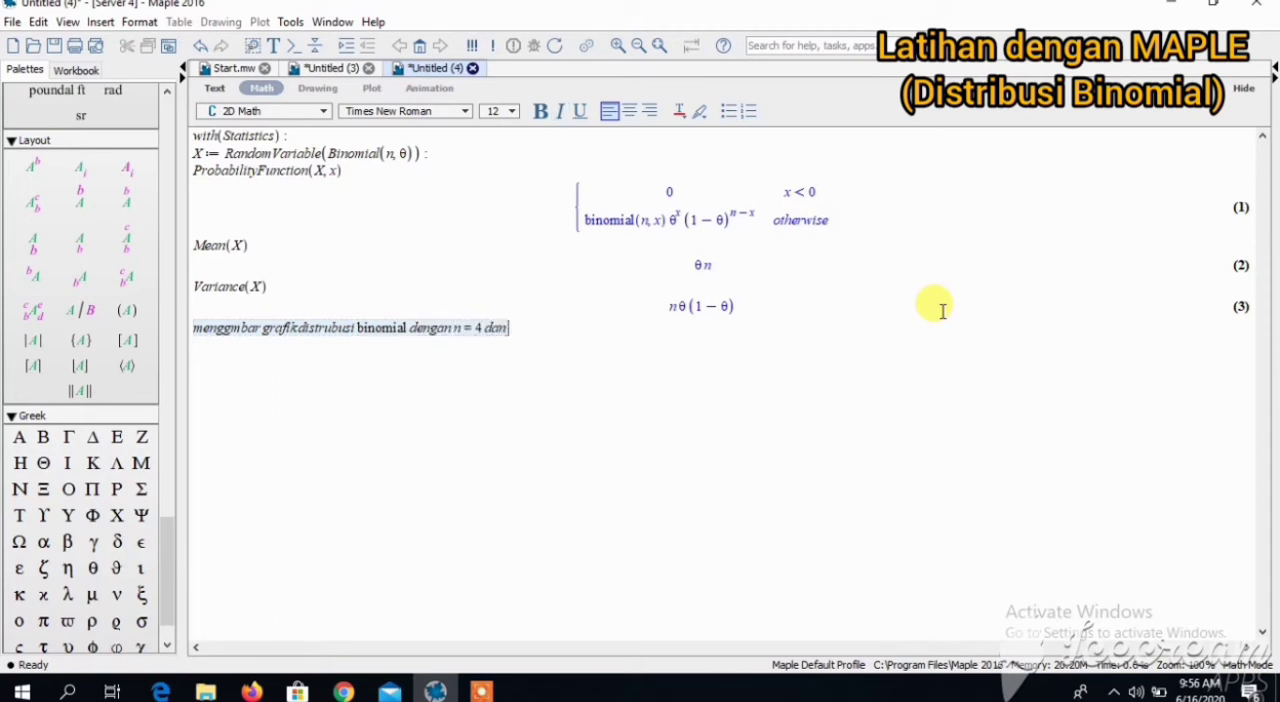
left_click(92, 570)
type("= 1/")
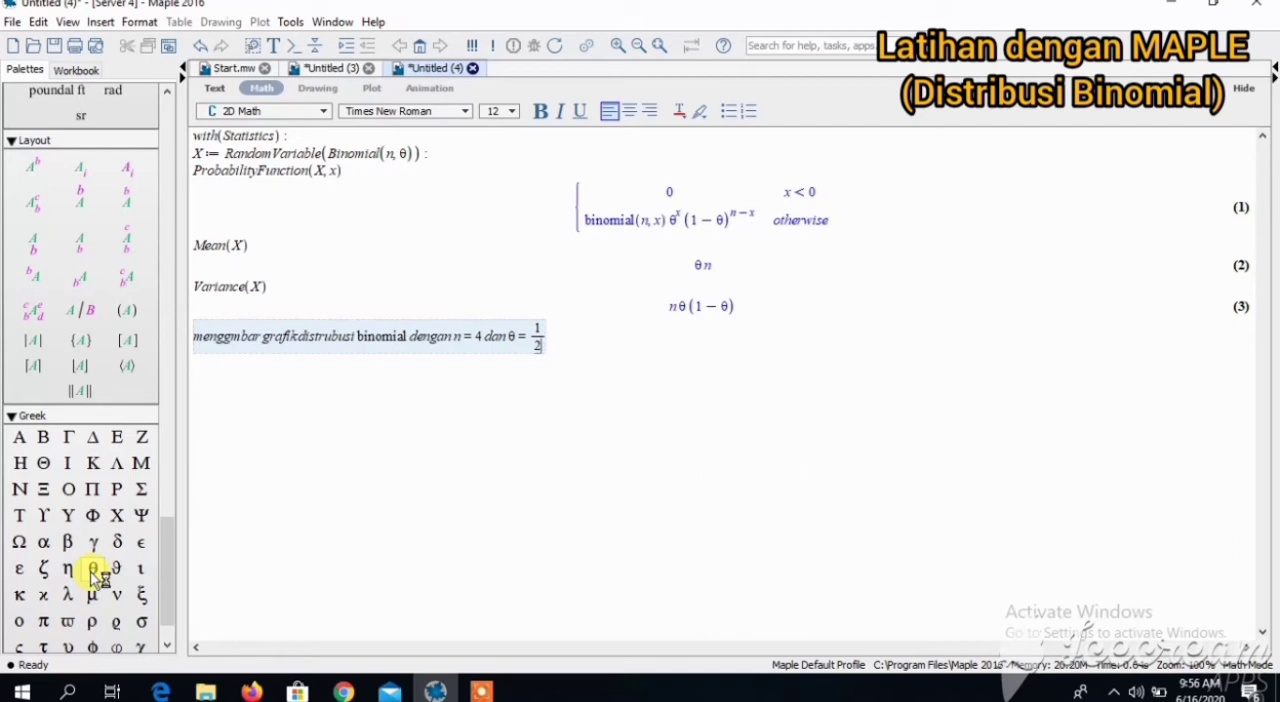
type("2")
key("Return")
- Load the student statistics package with with(Student[Statistics]): below the heading line and suppress its output
type("w")
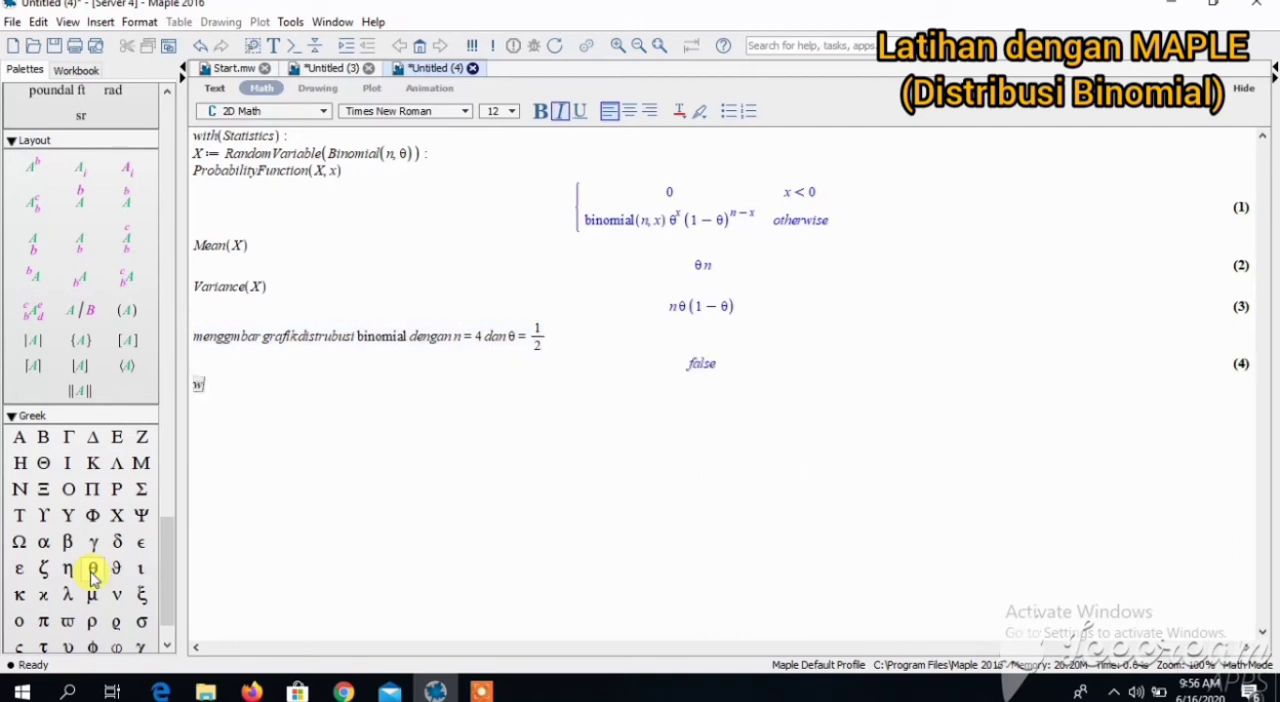
type("ith(S")
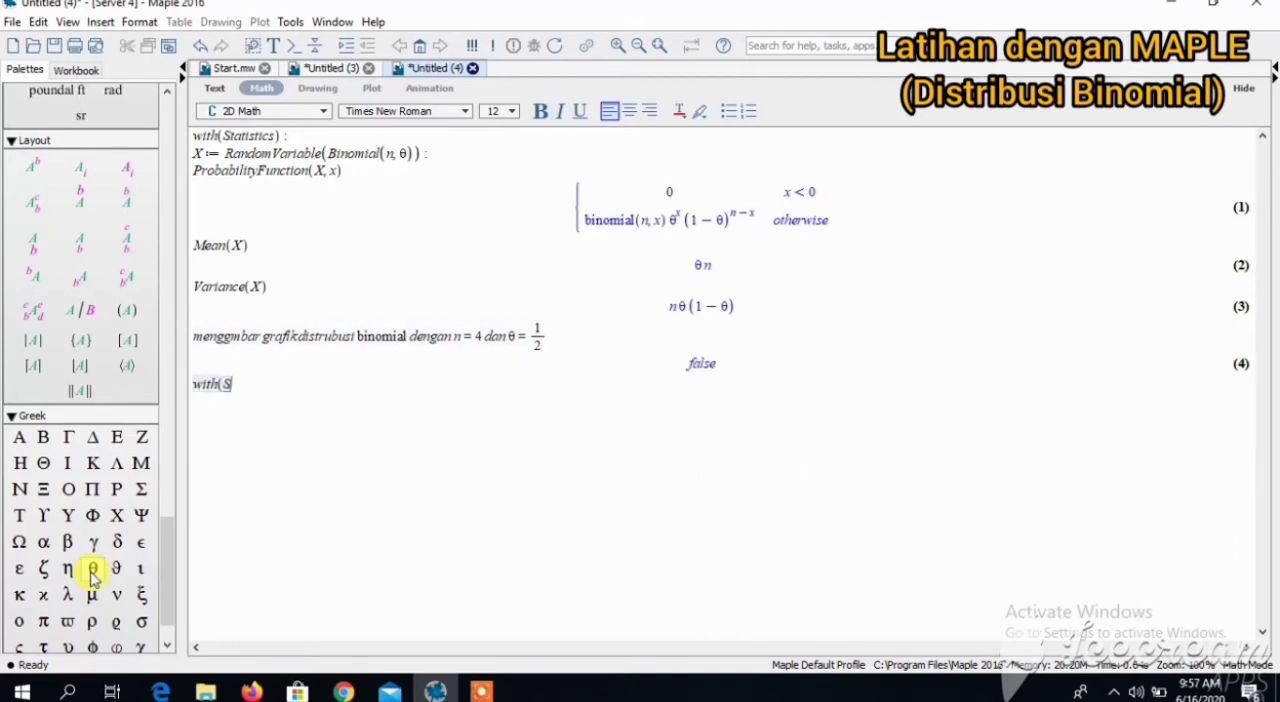
type("tudent[Stat")
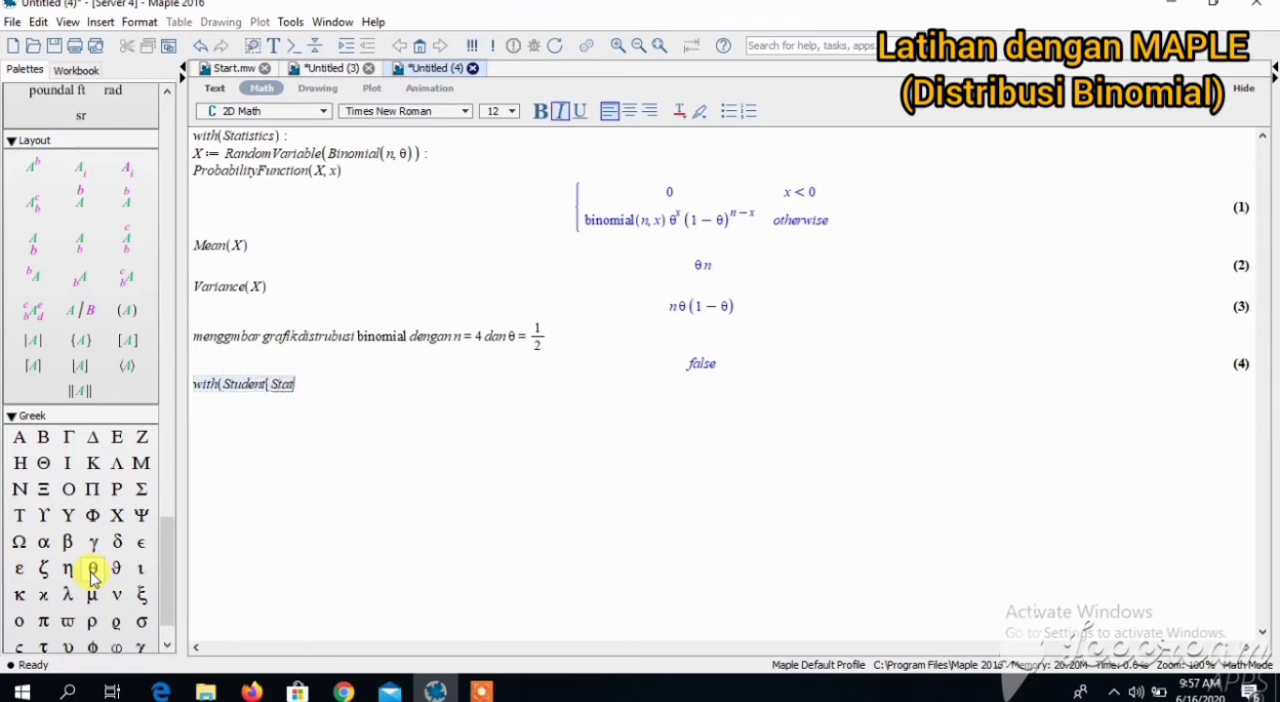
type("istics]) :")
key("Return")
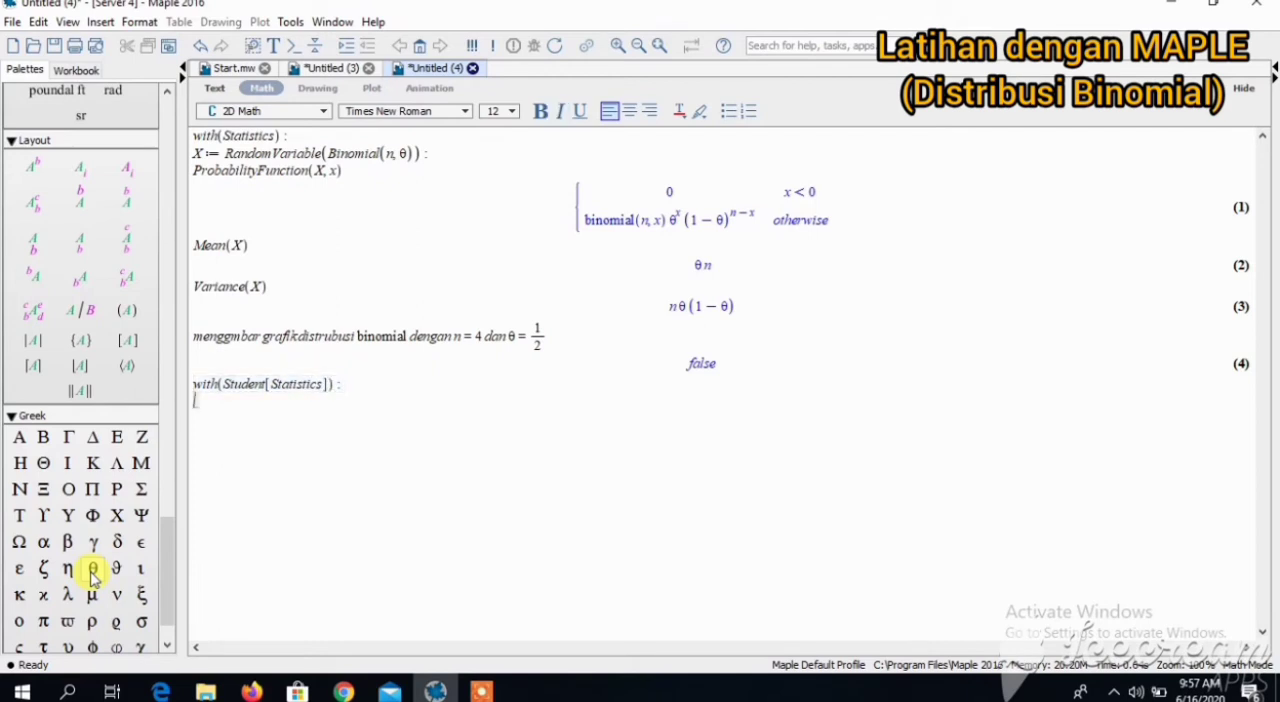
- Define the random variable Y := BinomialRandomVariable(4, 1/2): with its output suppressed
type("Y := Binomial")
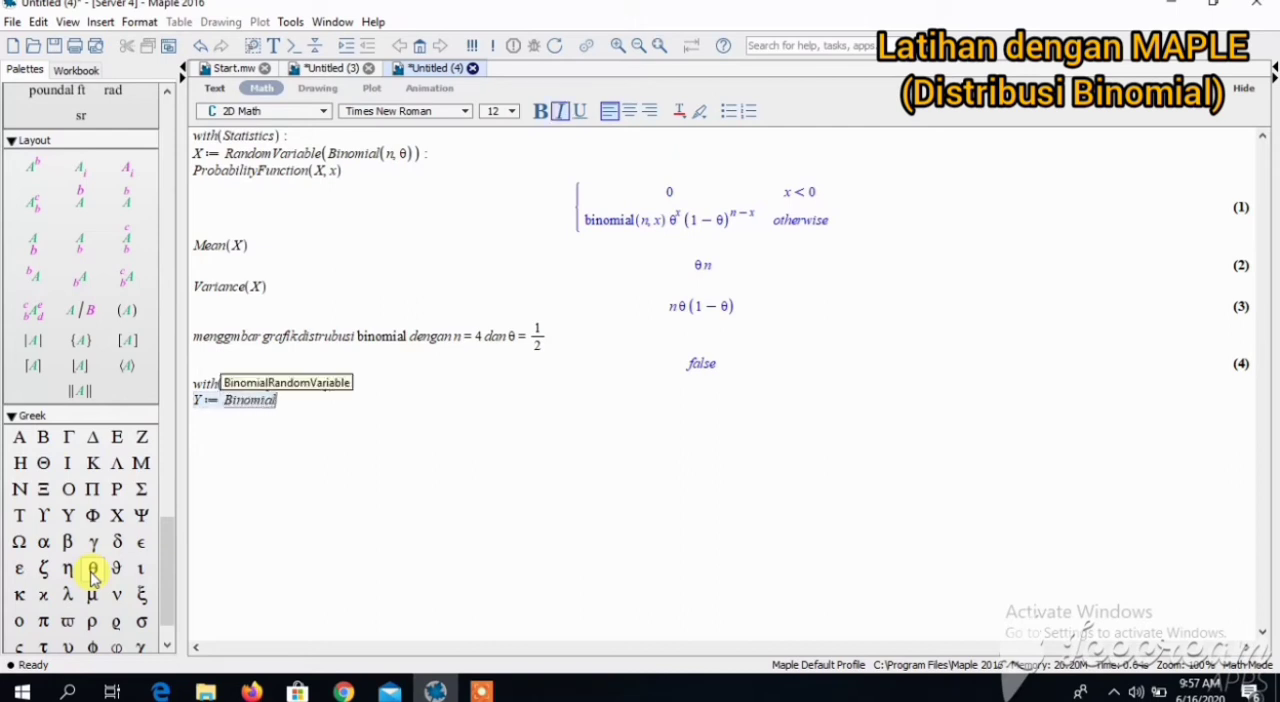
type("Random")
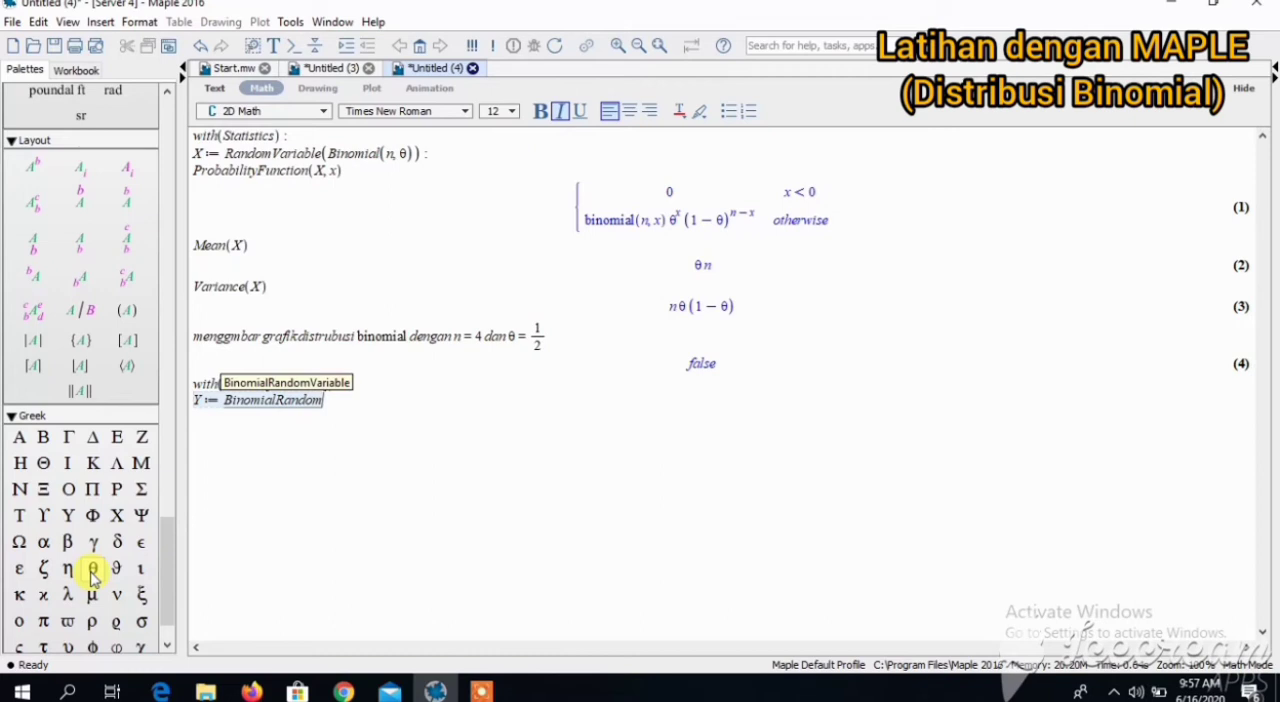
type("Variable(")
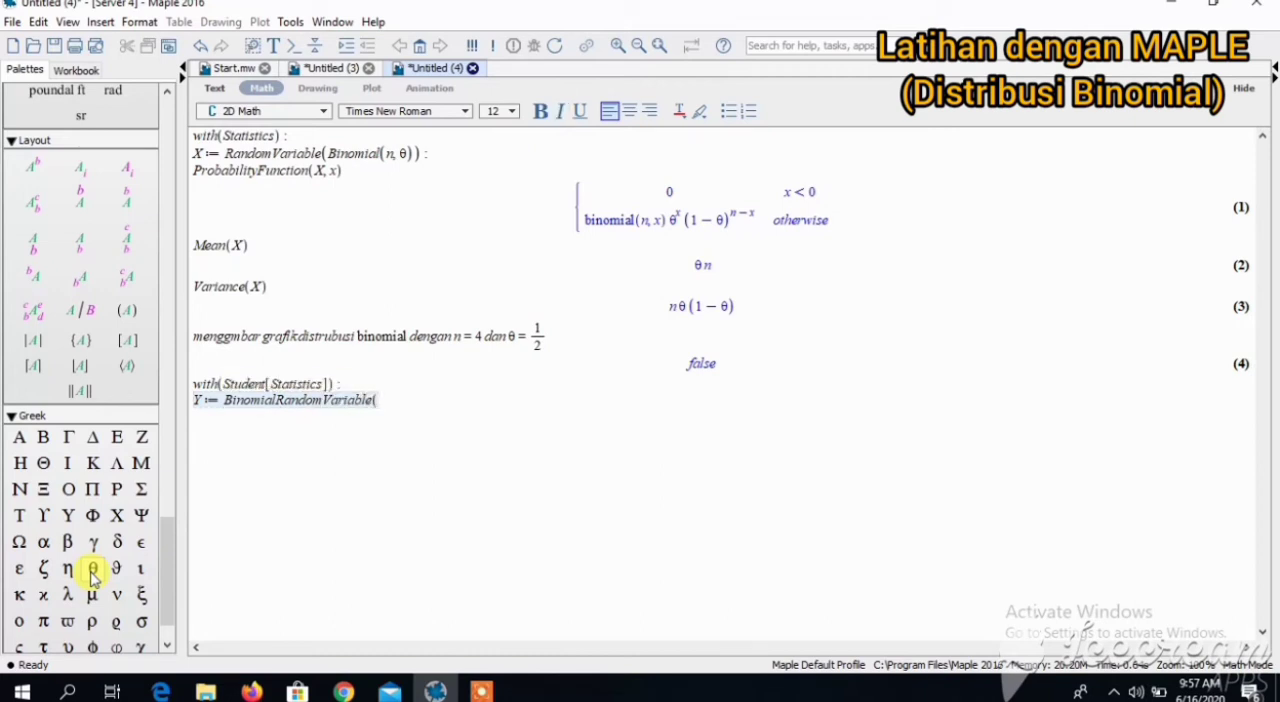
type("4, 1/2")
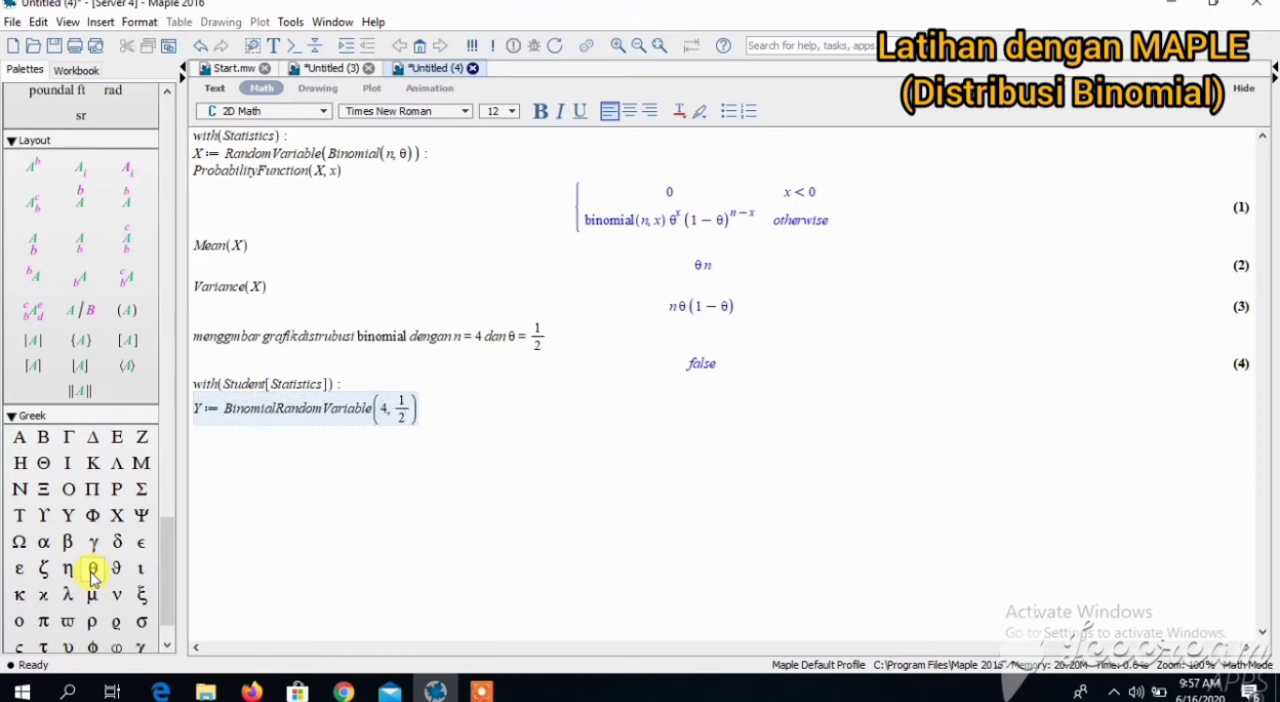
key("Right")
type(")")
key("Return")
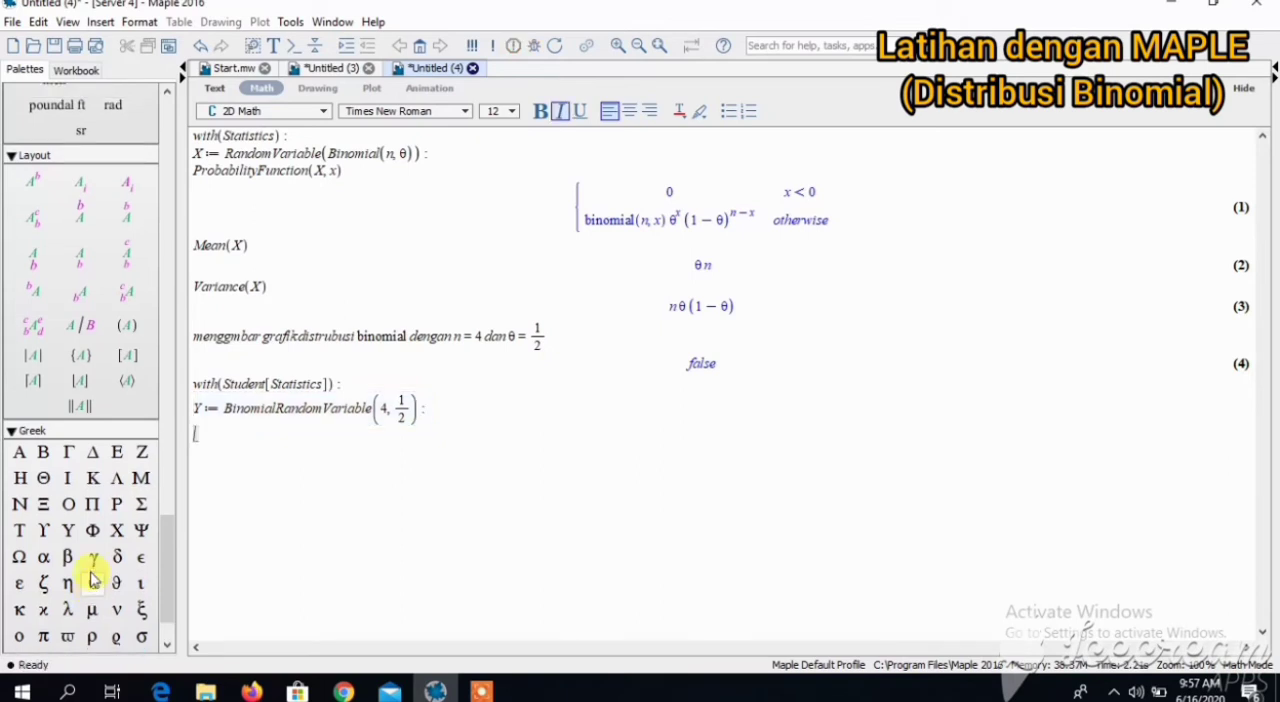
- Plot the probability function of Y with ProbabilityFunction(Y, x, output = plot)
type("Probability")
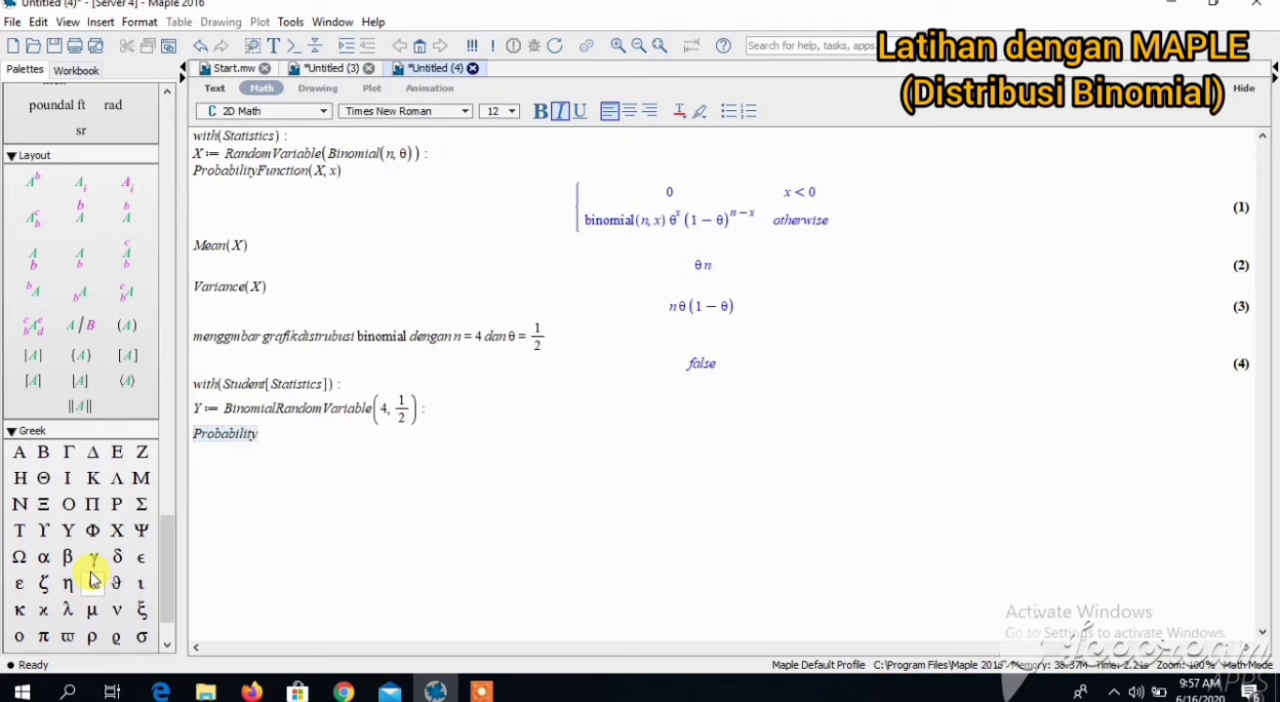
type("Fun")
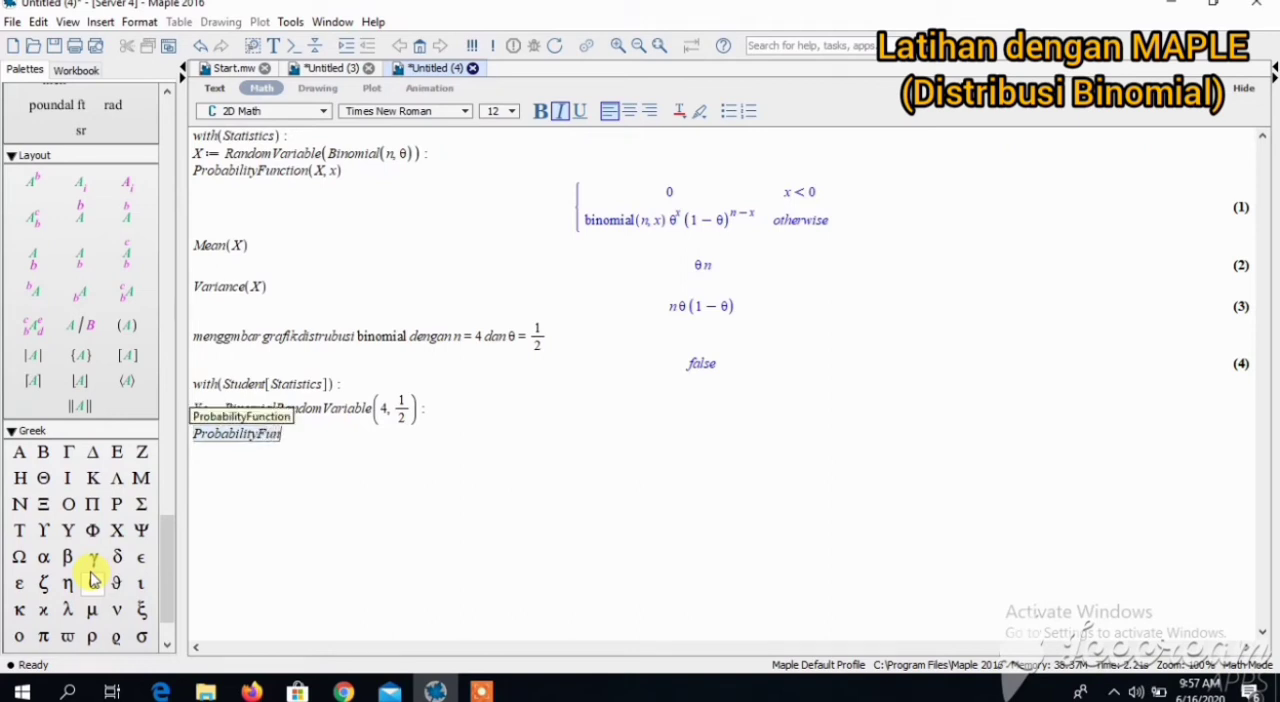
type("ction")
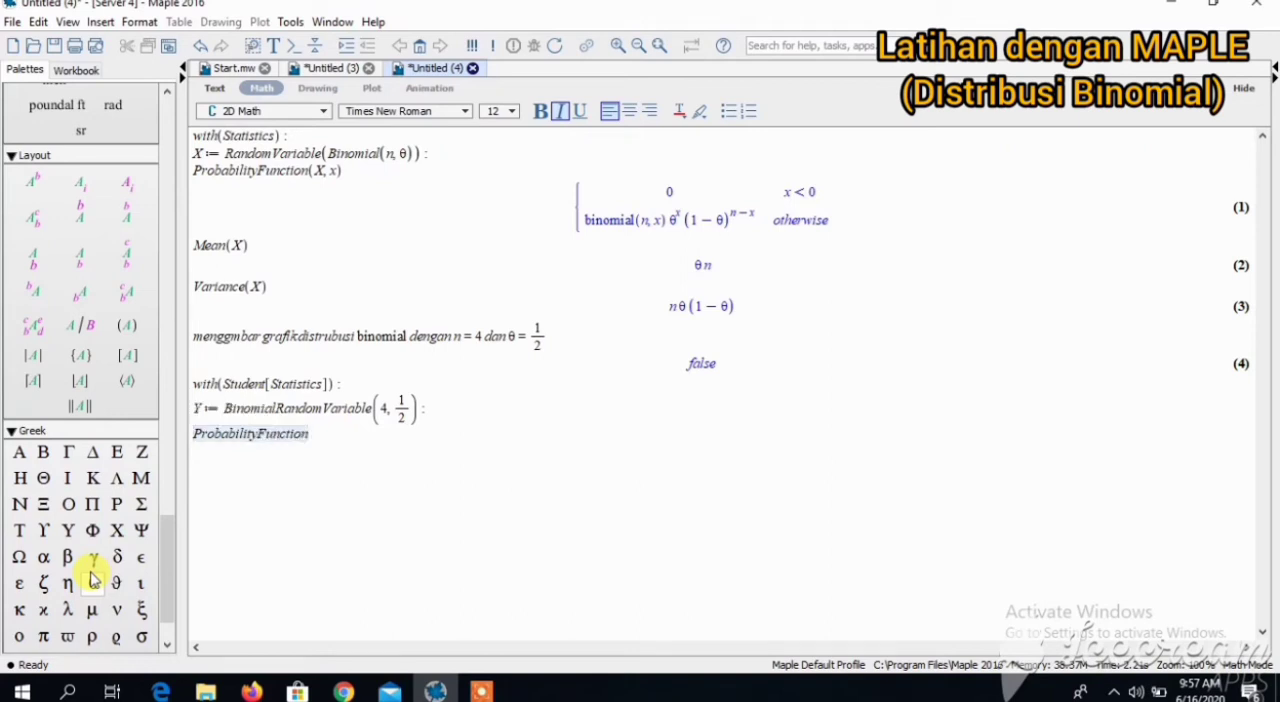
type("(Y")
type(", x, ou")
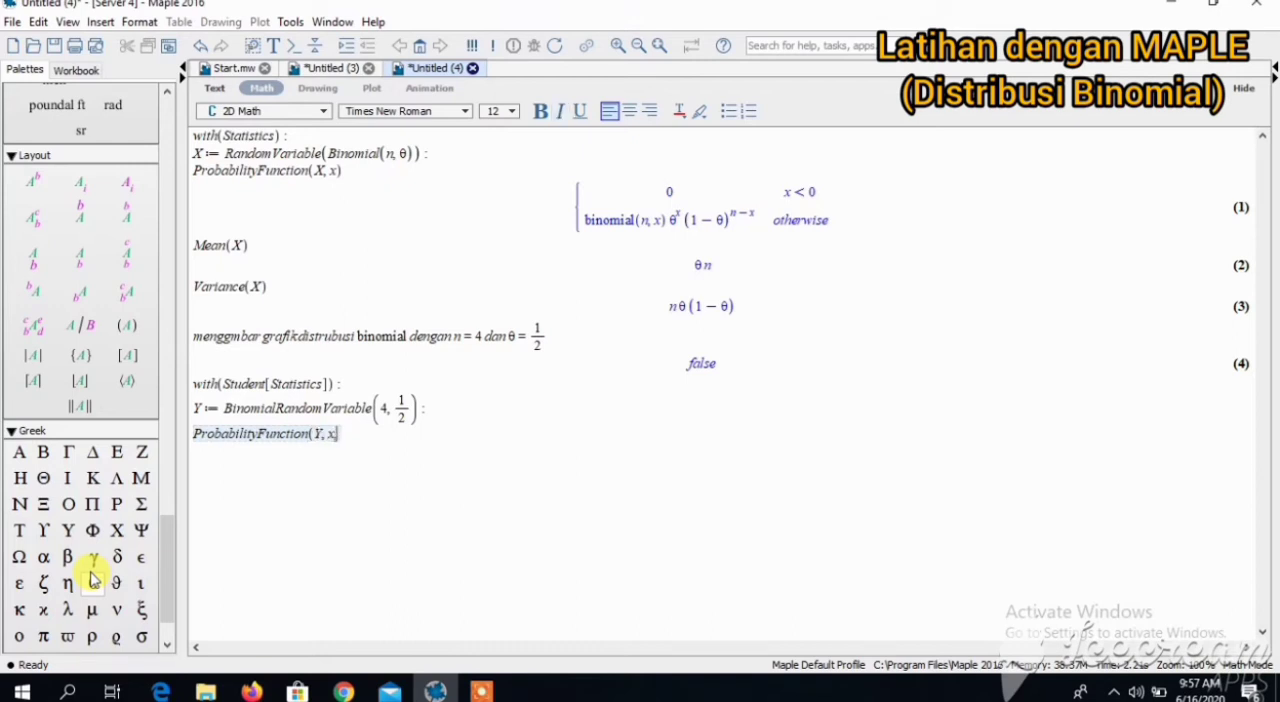
type("tpu")
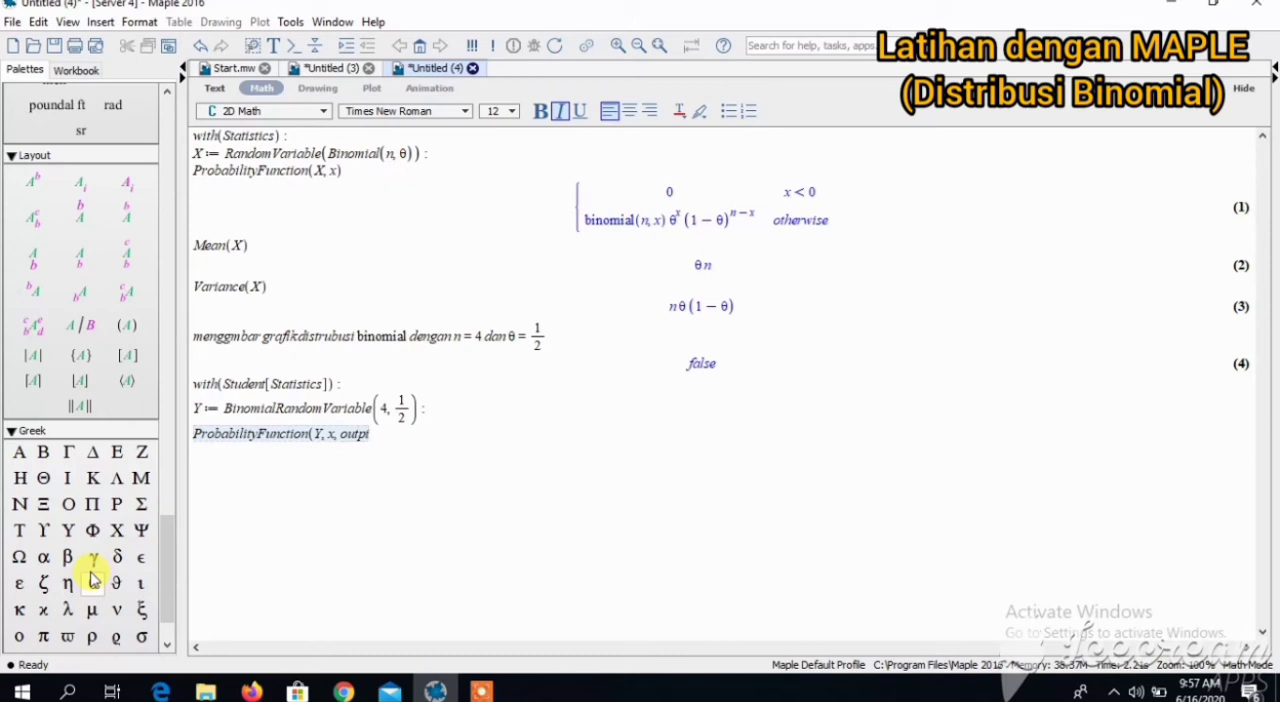
type("t = plot)")
key("Return")
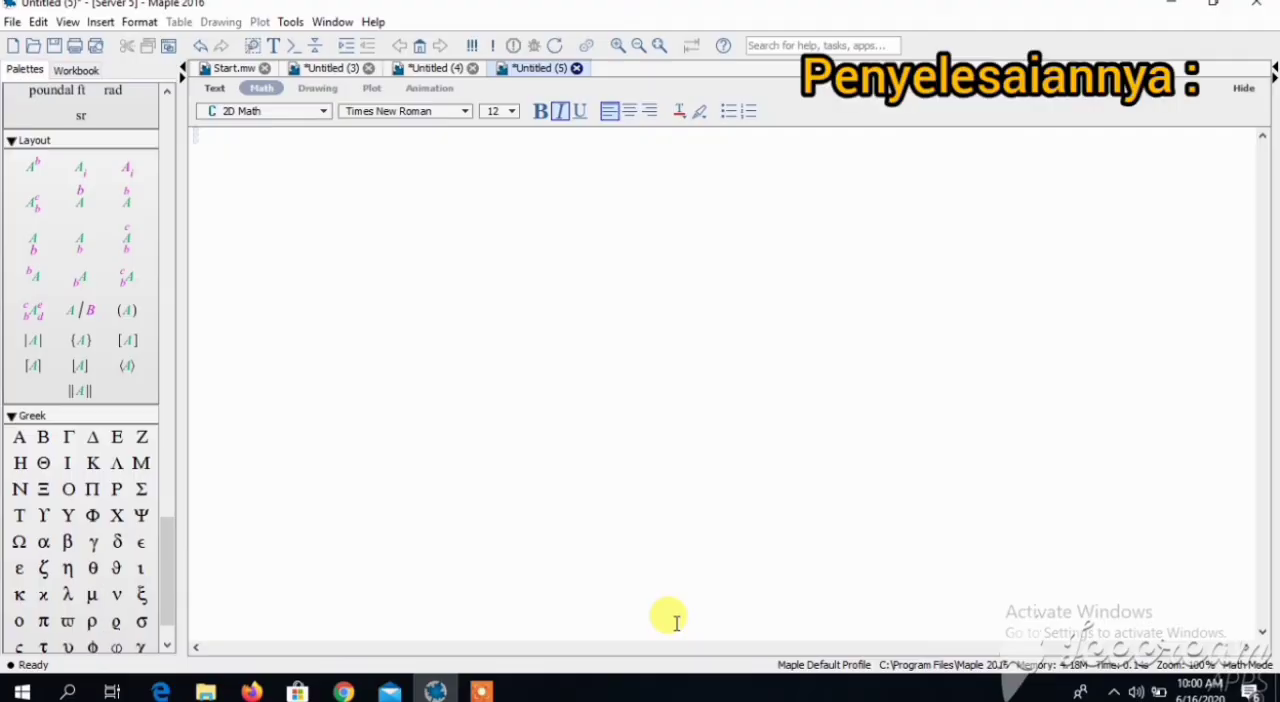
- Load the statistics package with with(Statistics): in the blank worksheet and suppress its output
type("with(S")
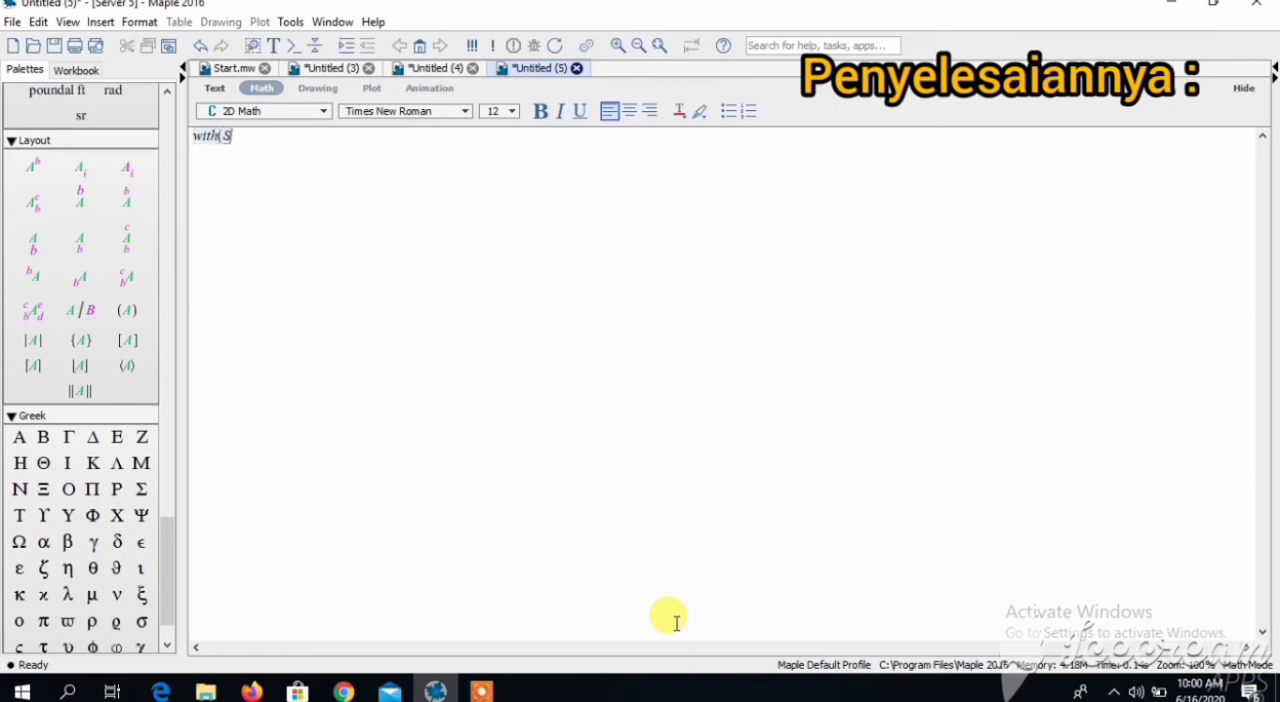
type("tatistic")
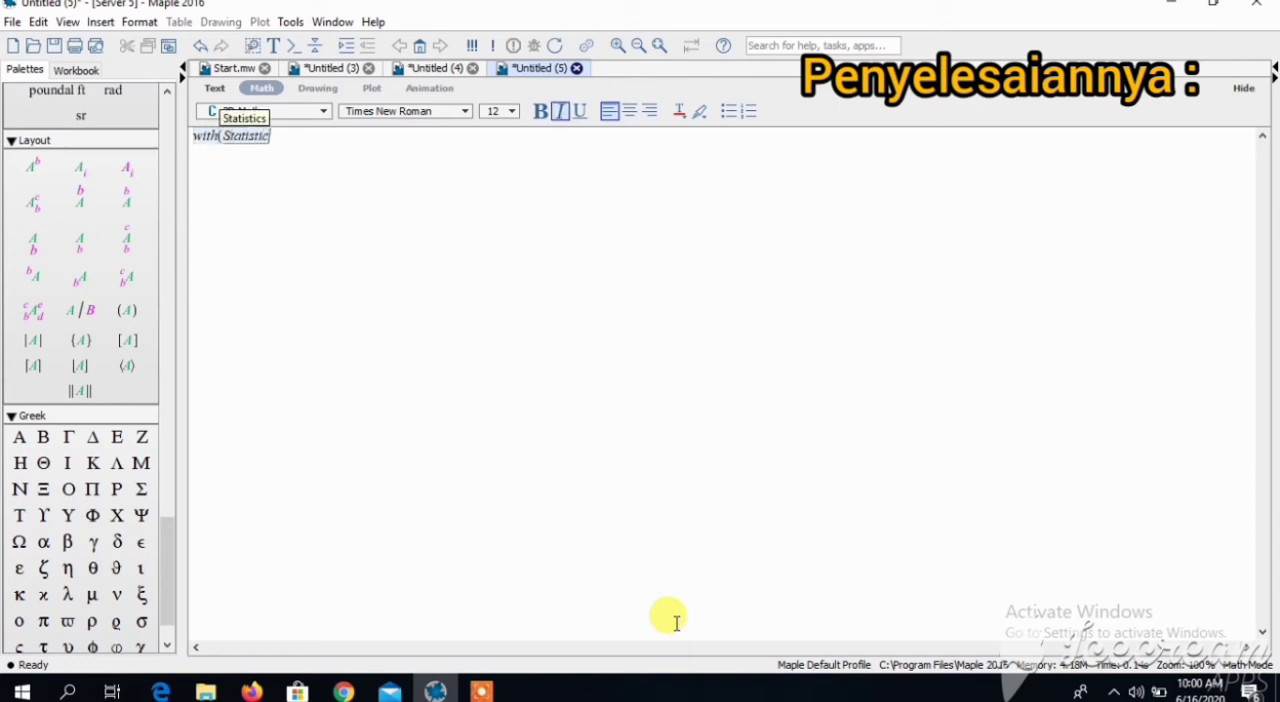
type("s) :")
key("Return")
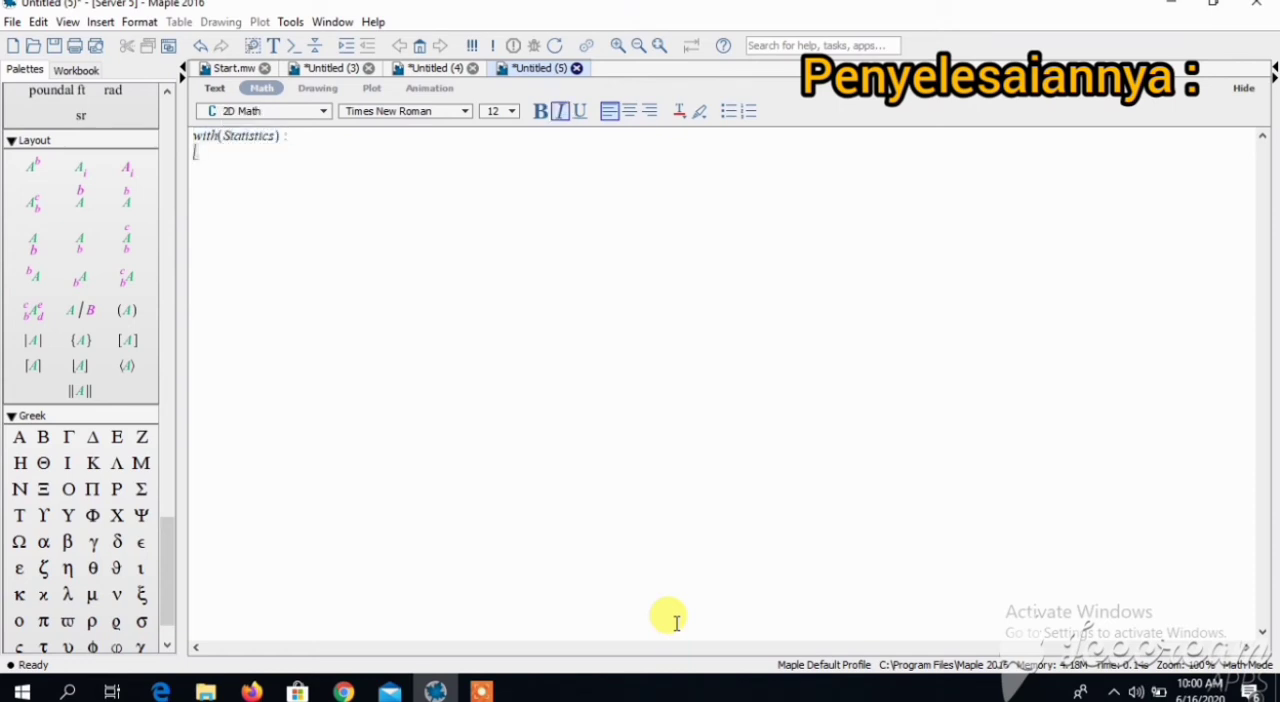
- Define the random variable X := RandomVariable(Binomial(3, 0.5)): with its output suppressed
type("X := RandomVariable(Binomial")
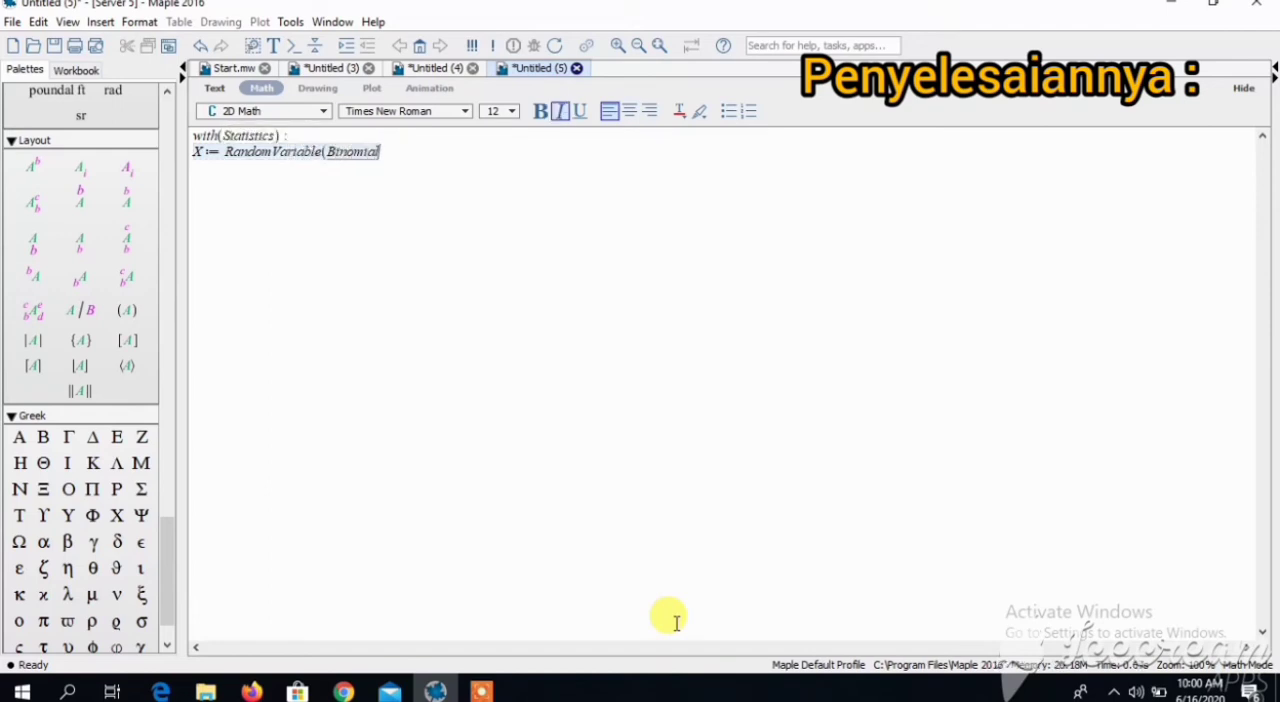
type("(3, 0.5)) :")
key("Return")
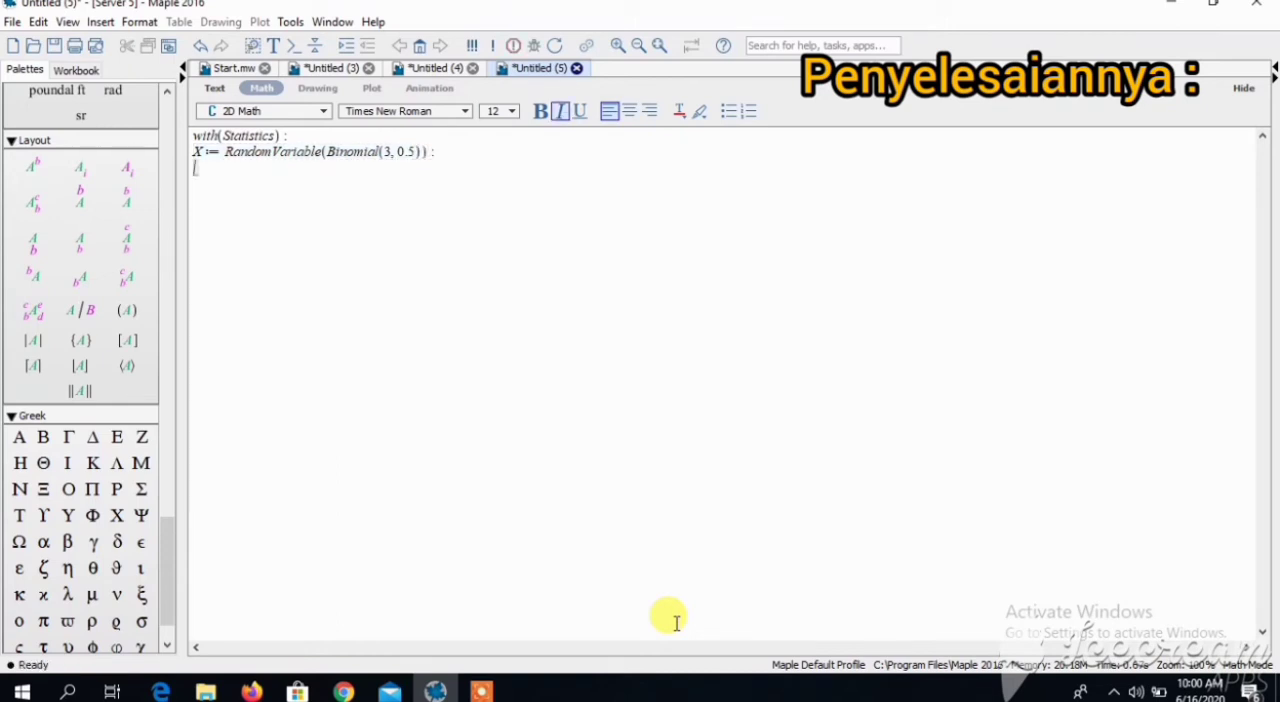
- Compute the binomial probability at 2 with ProbabilityFunction(X, 2)
type("Proba")
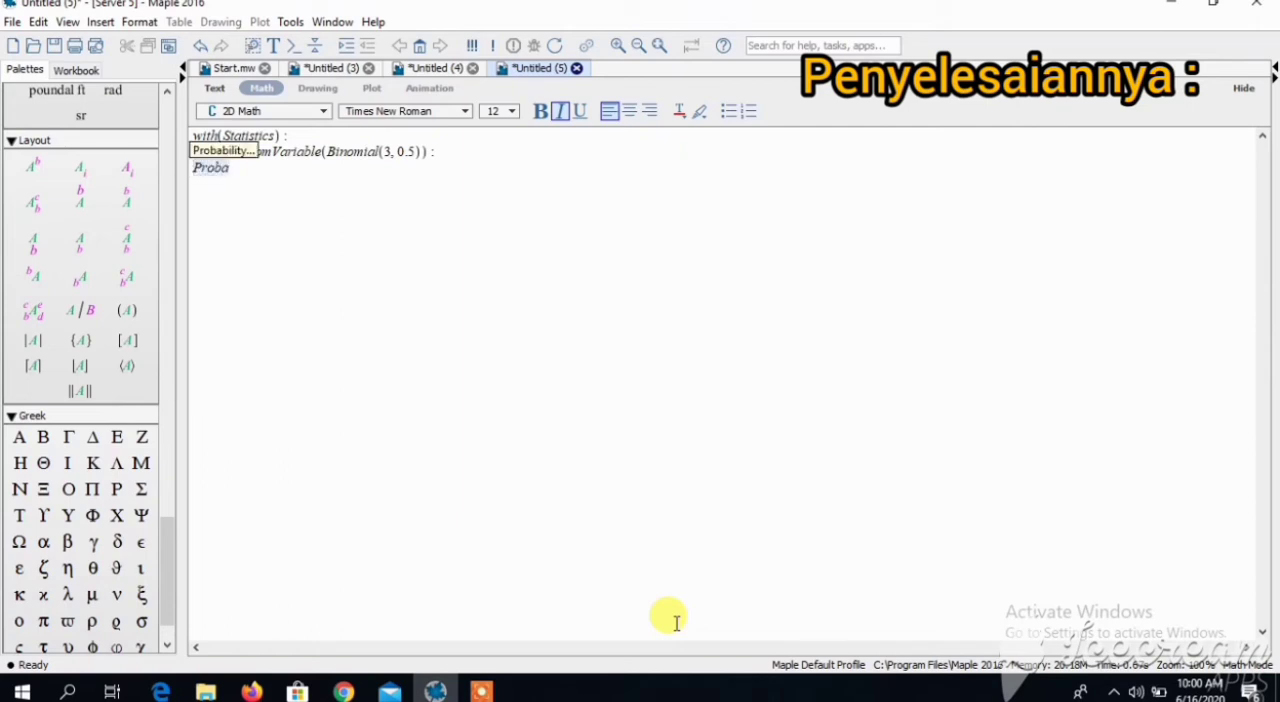
type("bilityFunctio")
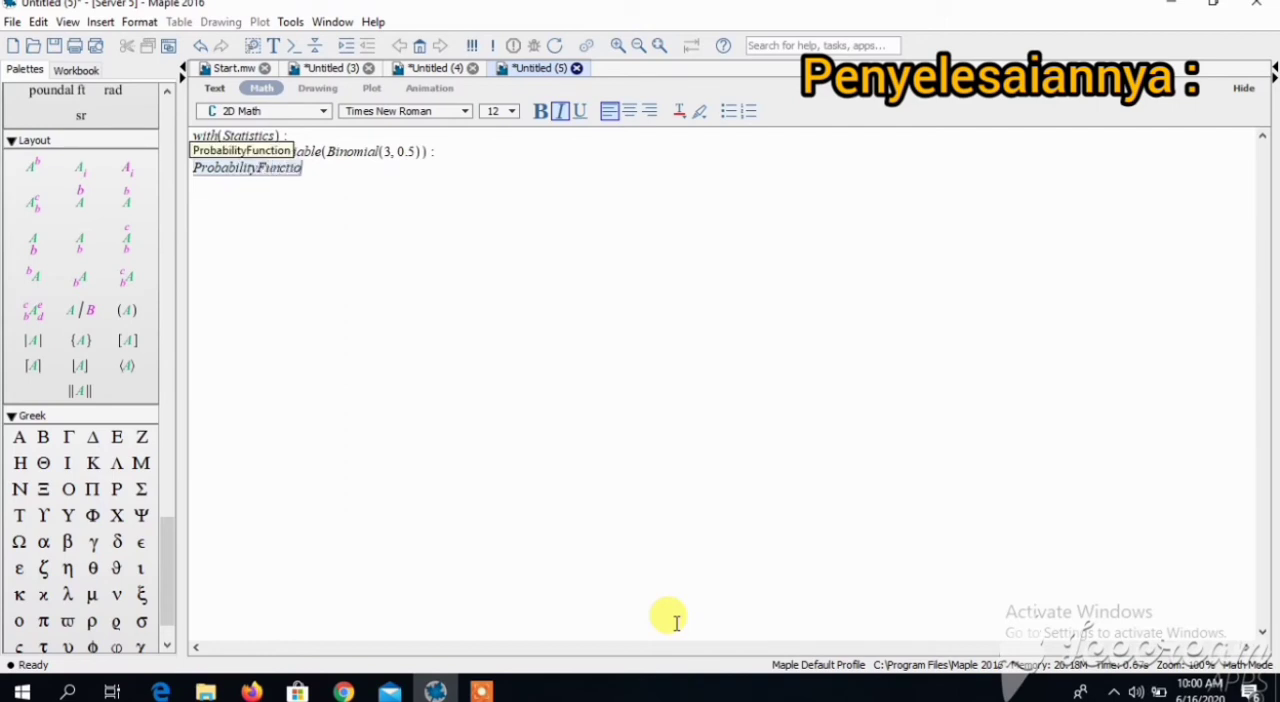
type("n(X, 2)")
key("Return")
- Evaluate the probability that X equals 2 with Probability(X = 2) below the first result
type("Pe")
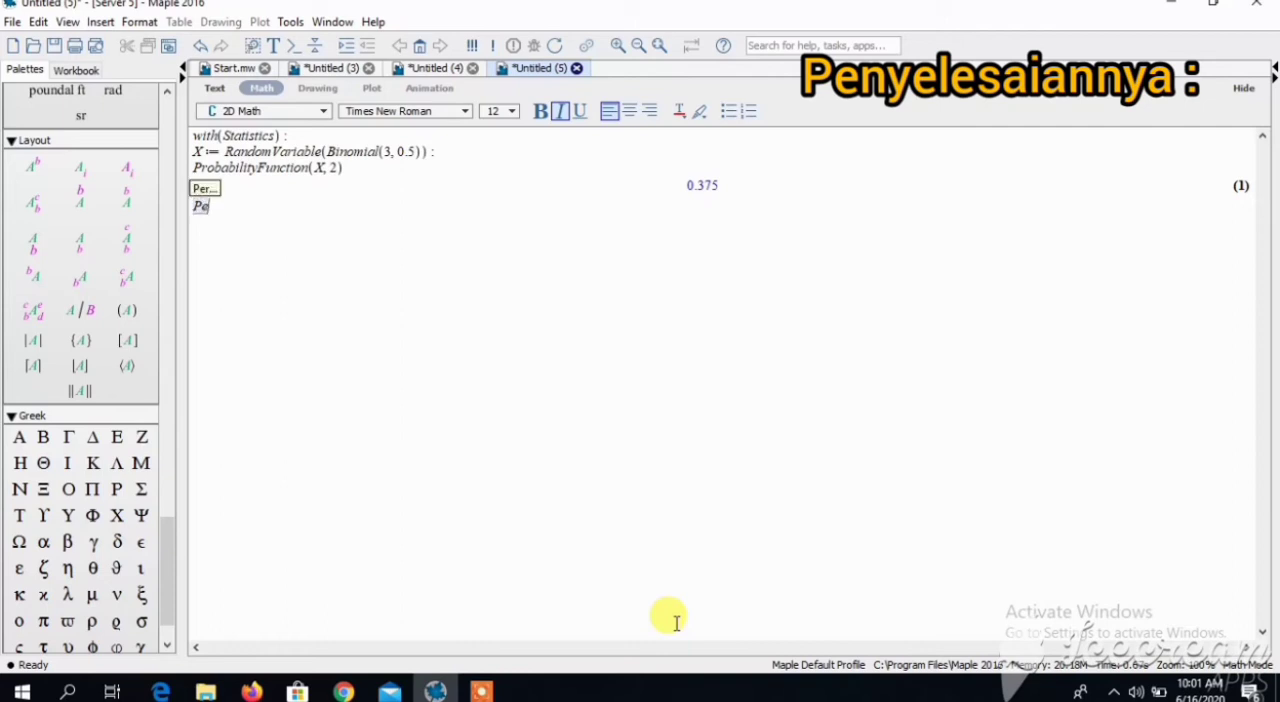
key("BackSpace")
type("robability")
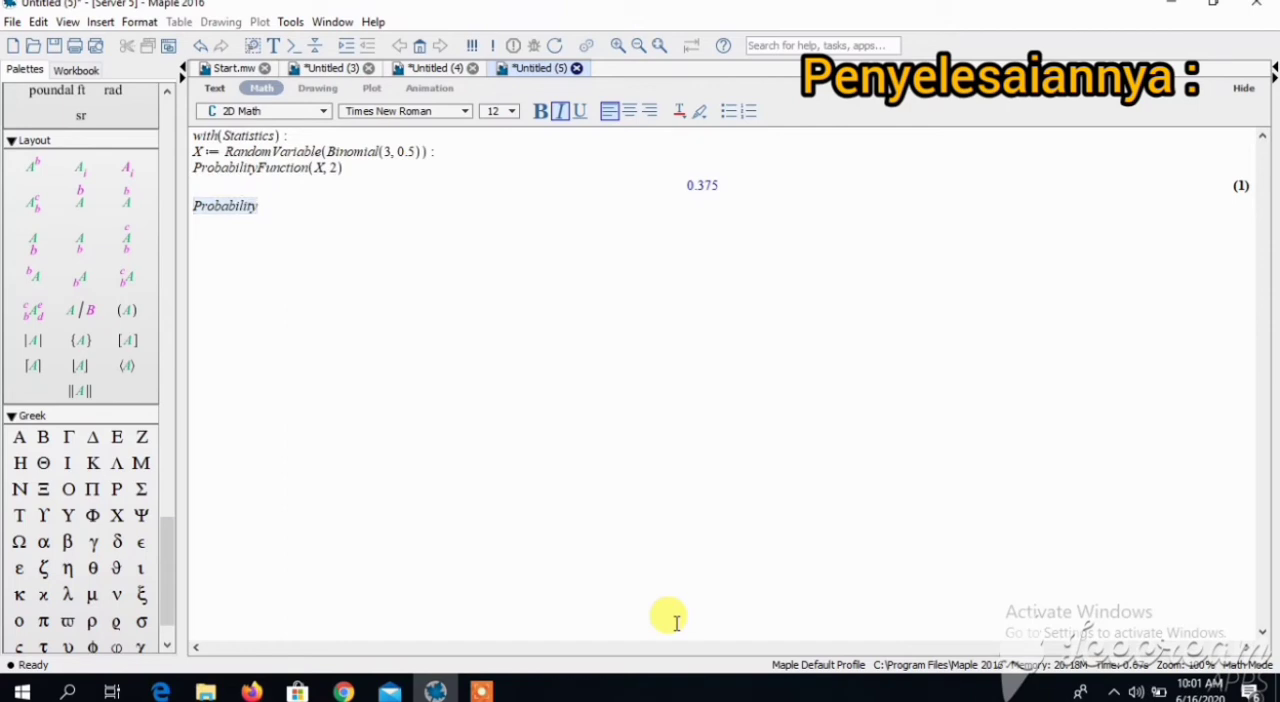
type("(X = 2)")
key("Return")
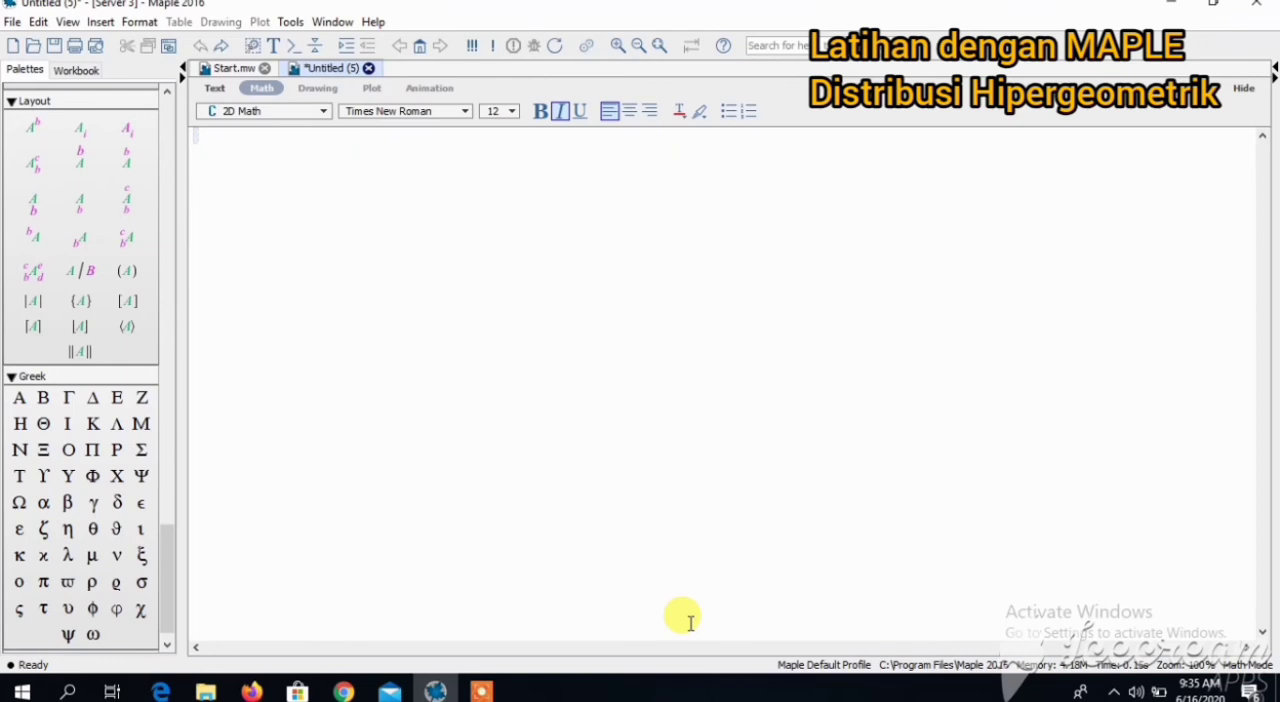
- Load the package with with(Statistics): in the blank worksheet for the hypergeometric exercise, suppressing its output
type("with(Stat")
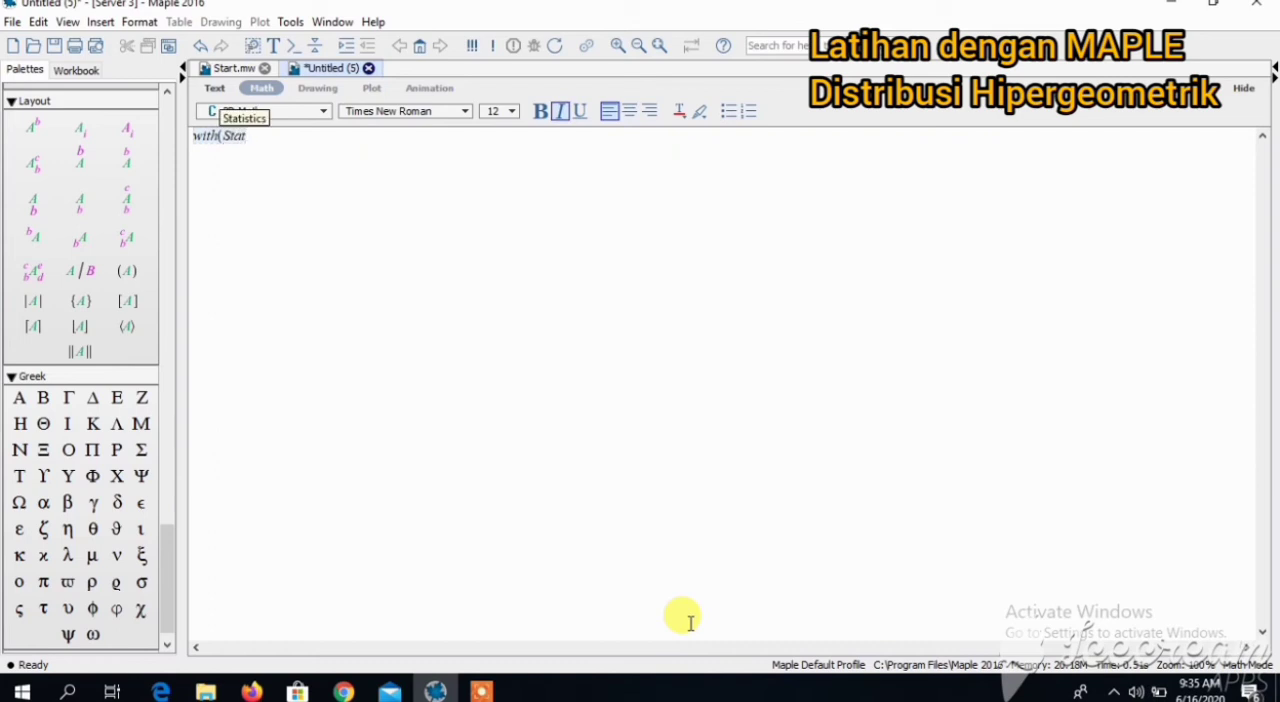
type("istics")
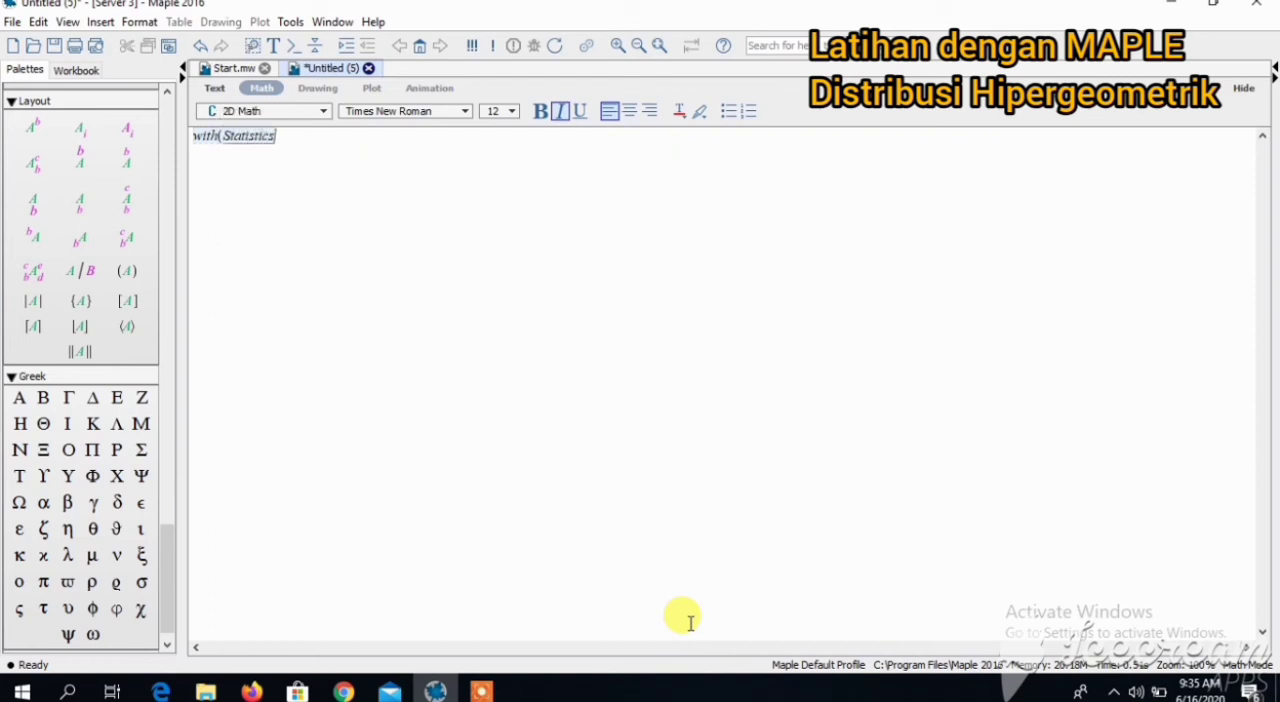
type(") :")
key("Return")
- Define the random variable X := RandomVariable(Hypergeometric(N, k, n)): with its output suppressed
type("X")
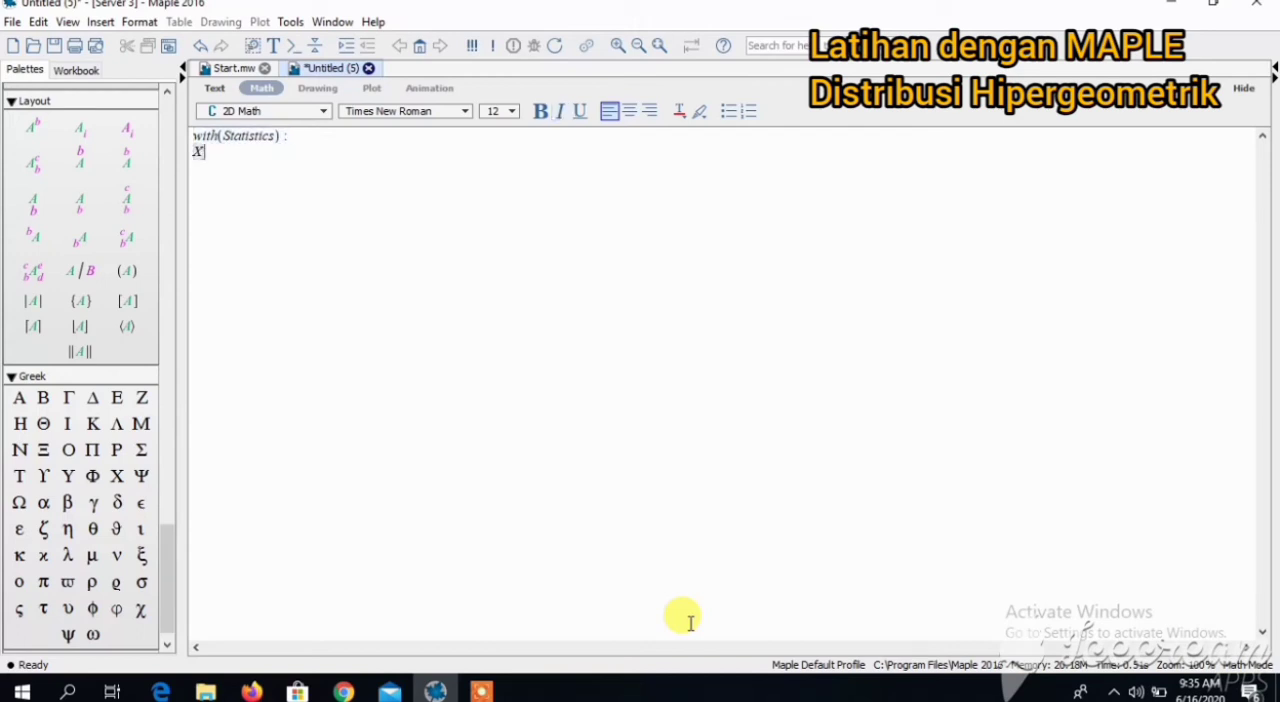
type(":=R")
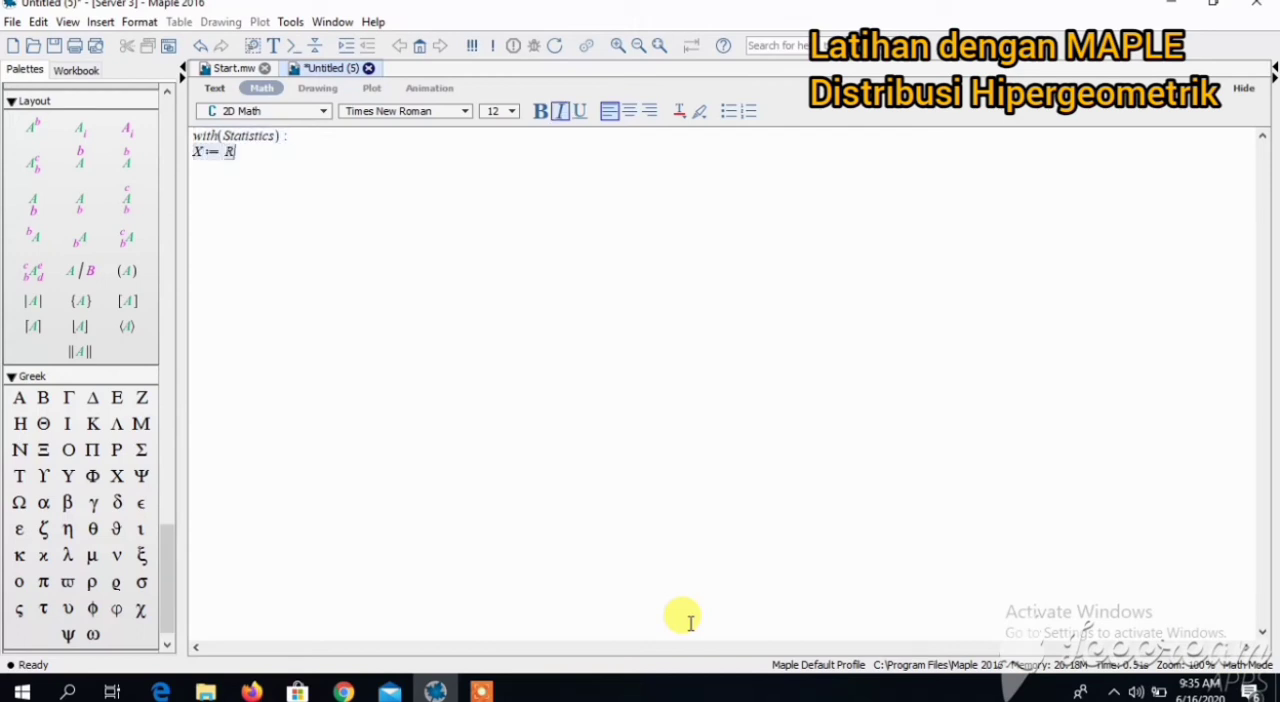
type("andomVar")
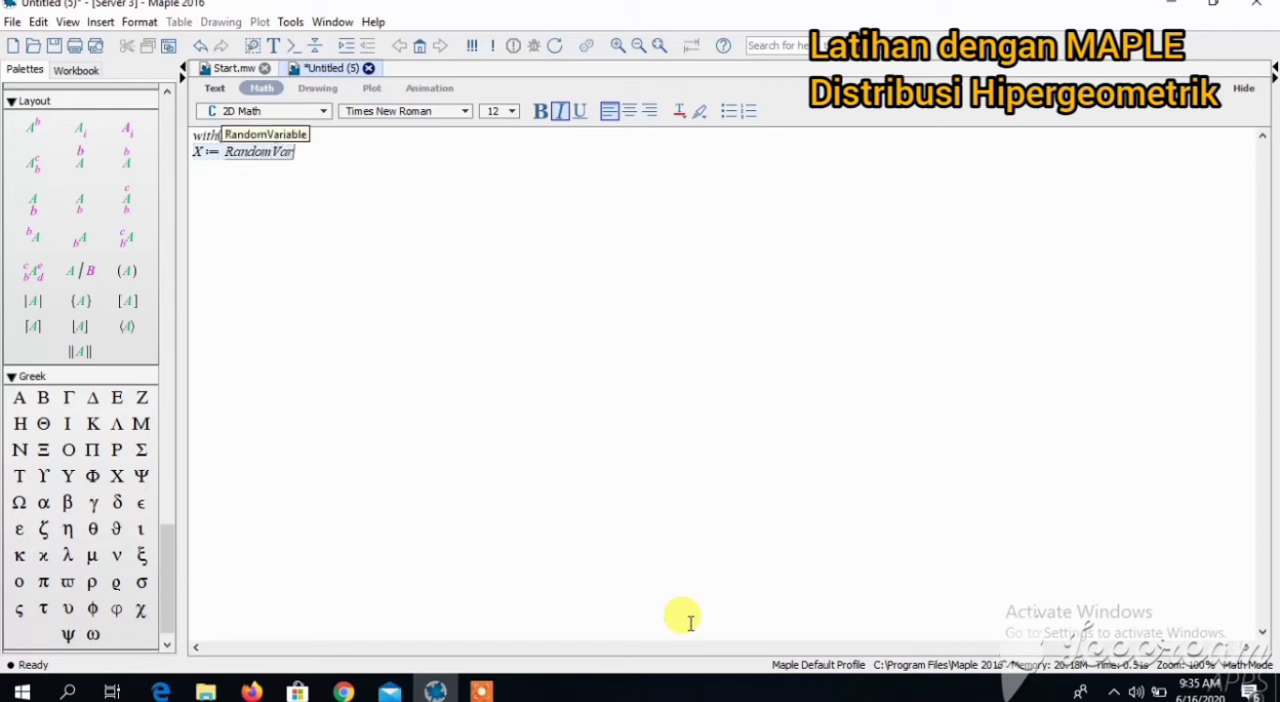
type("iable(")
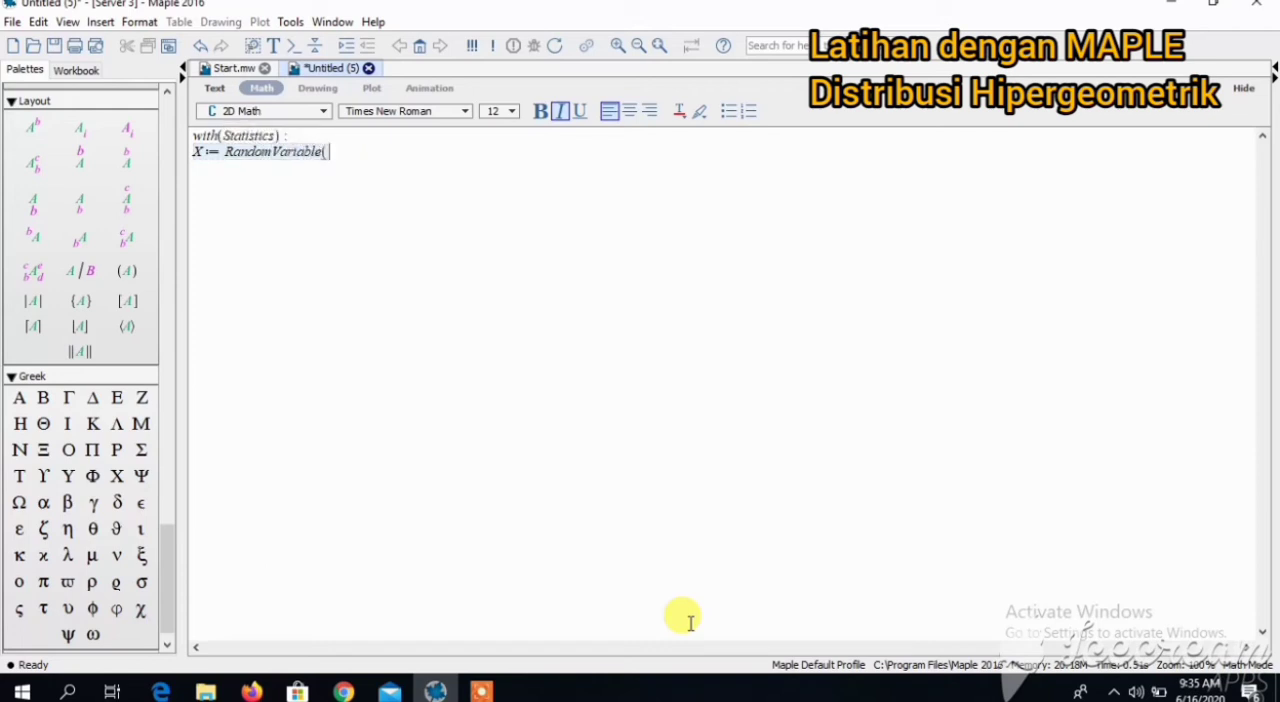
type("Hype")
type("rge")
type("om")
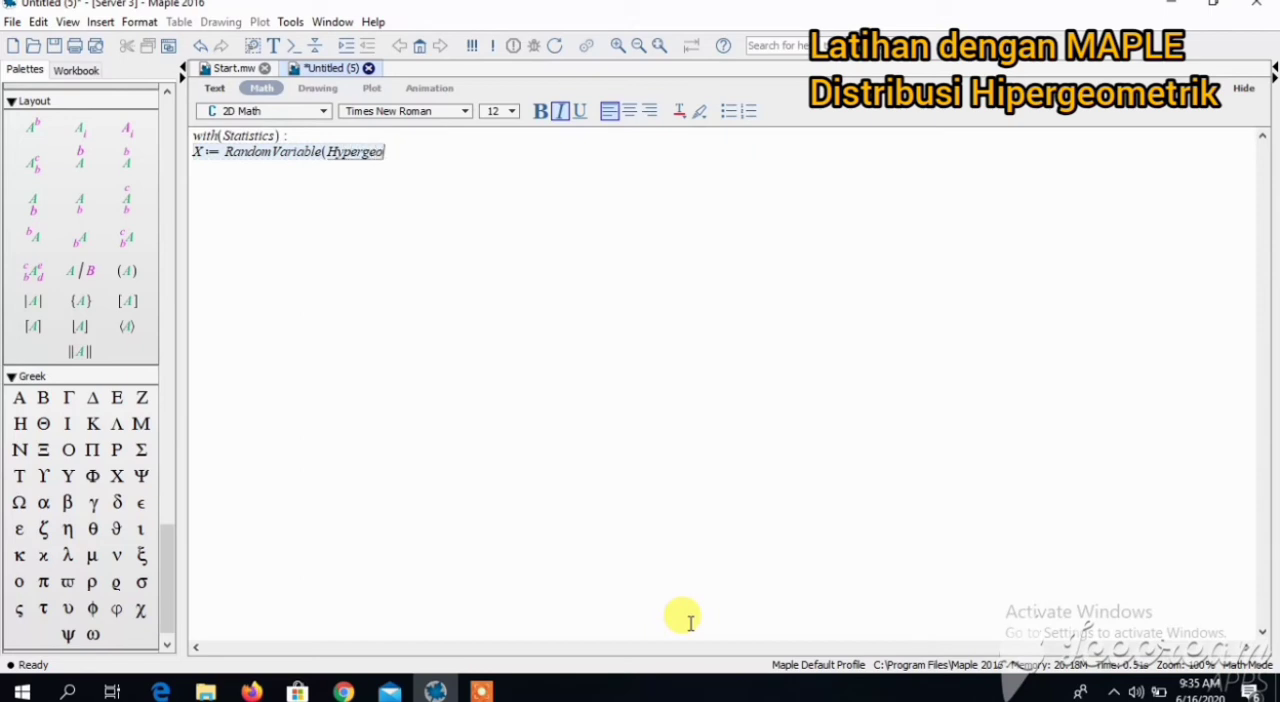
type("etric(")
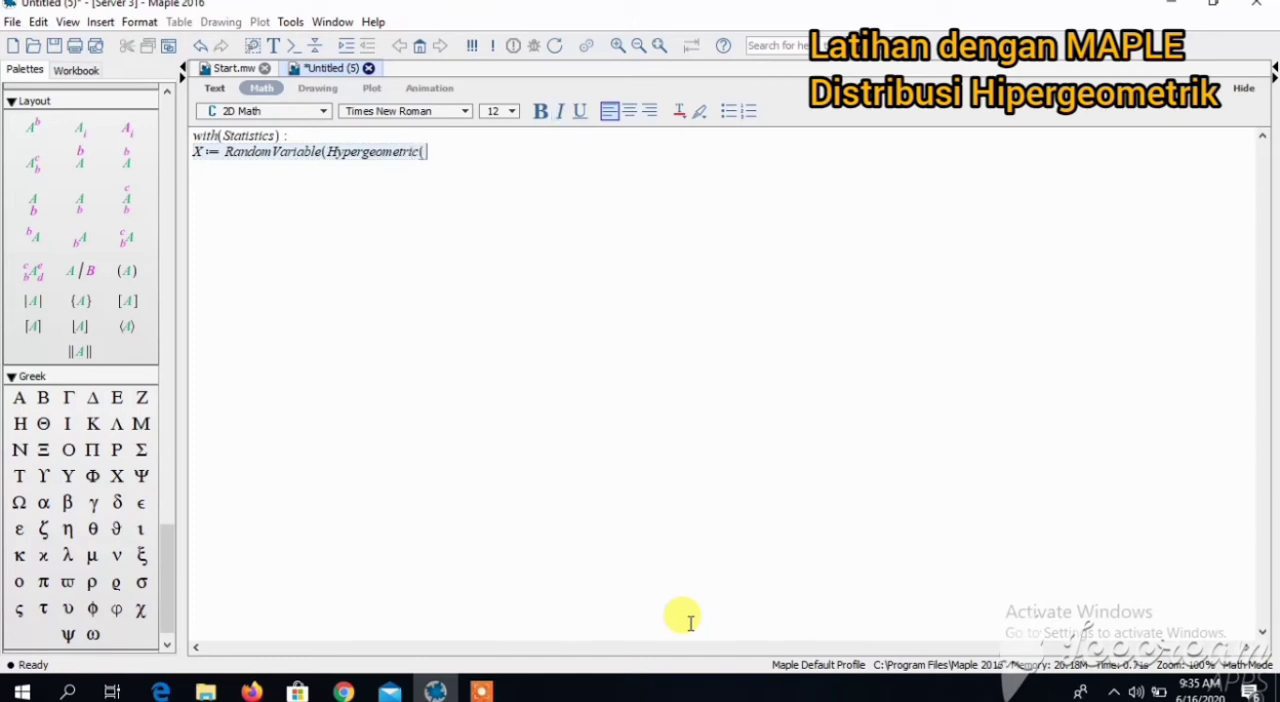
type("N, k, n")
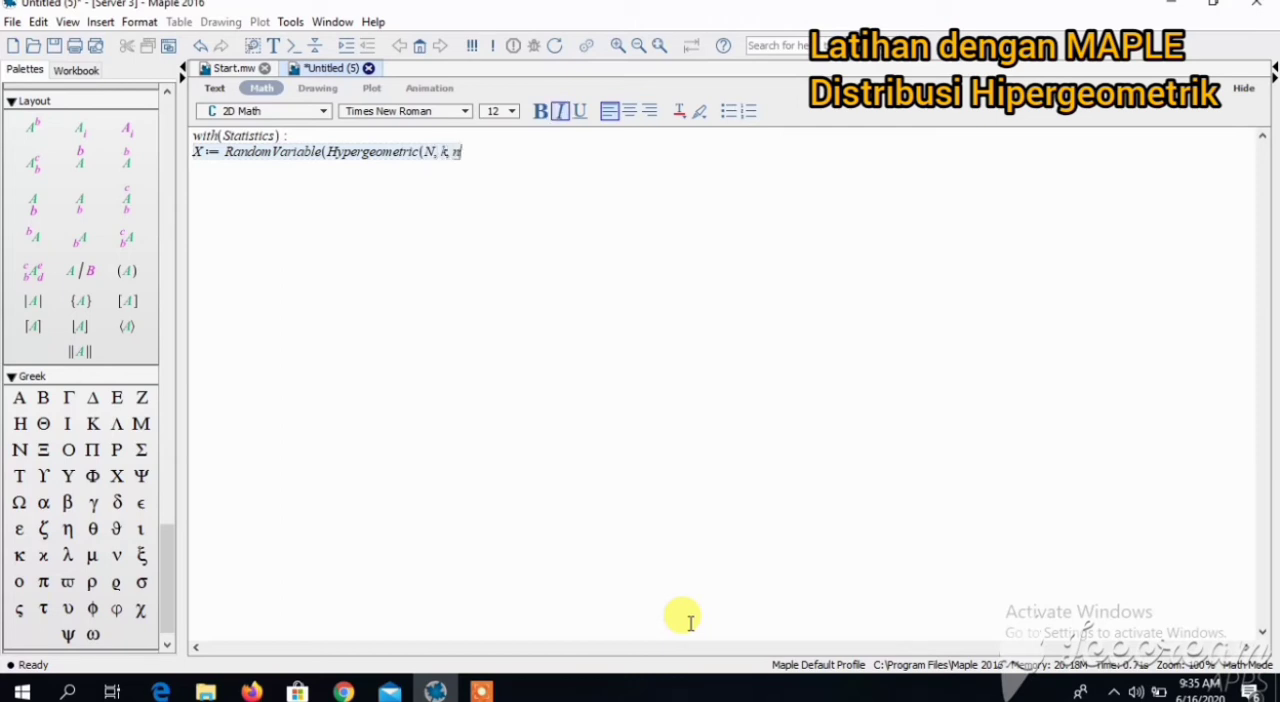
type(")):")
key("Return")
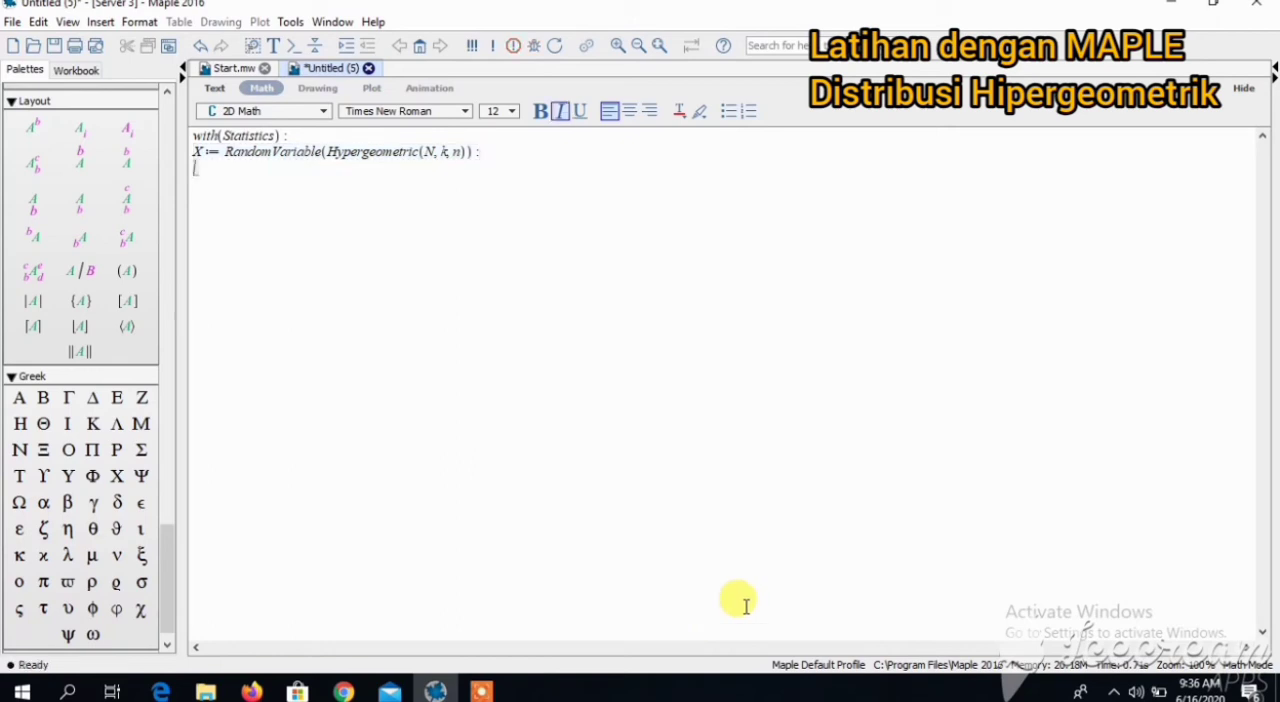
- Compute the general hypergeometric probability function with ProbabilityFunction(X, x)
type("Pro")
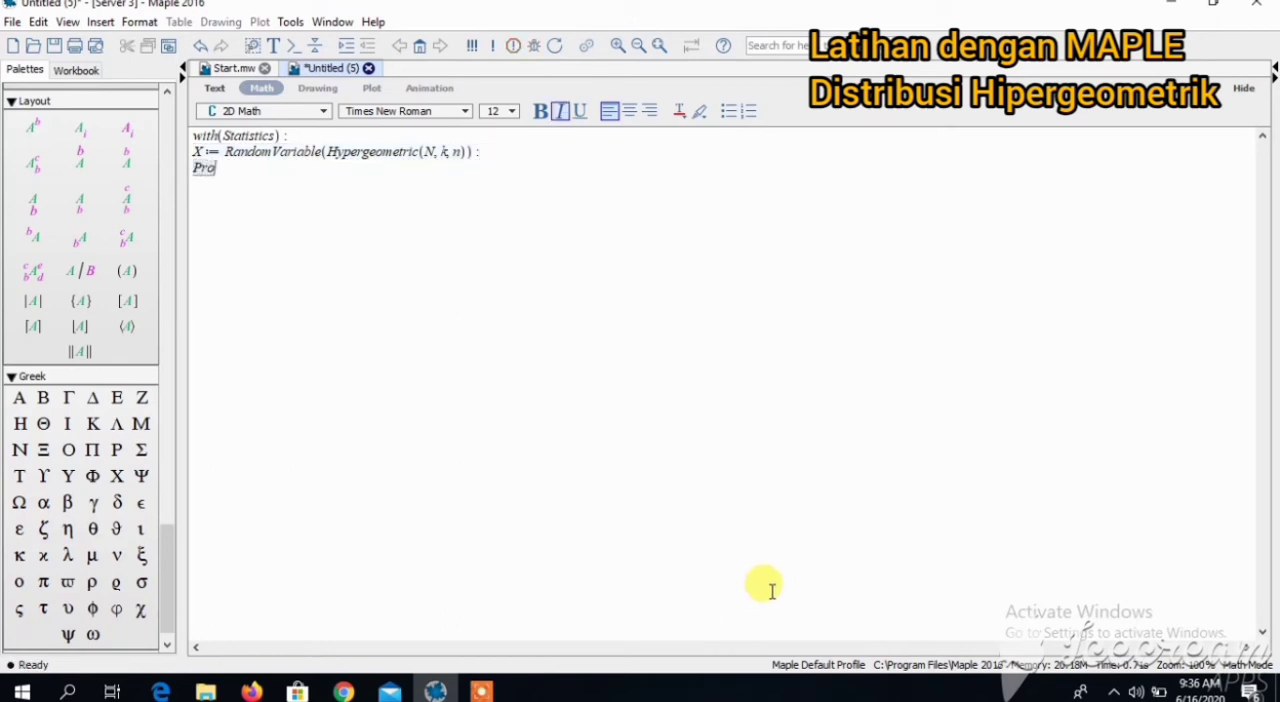
type("babilityF")
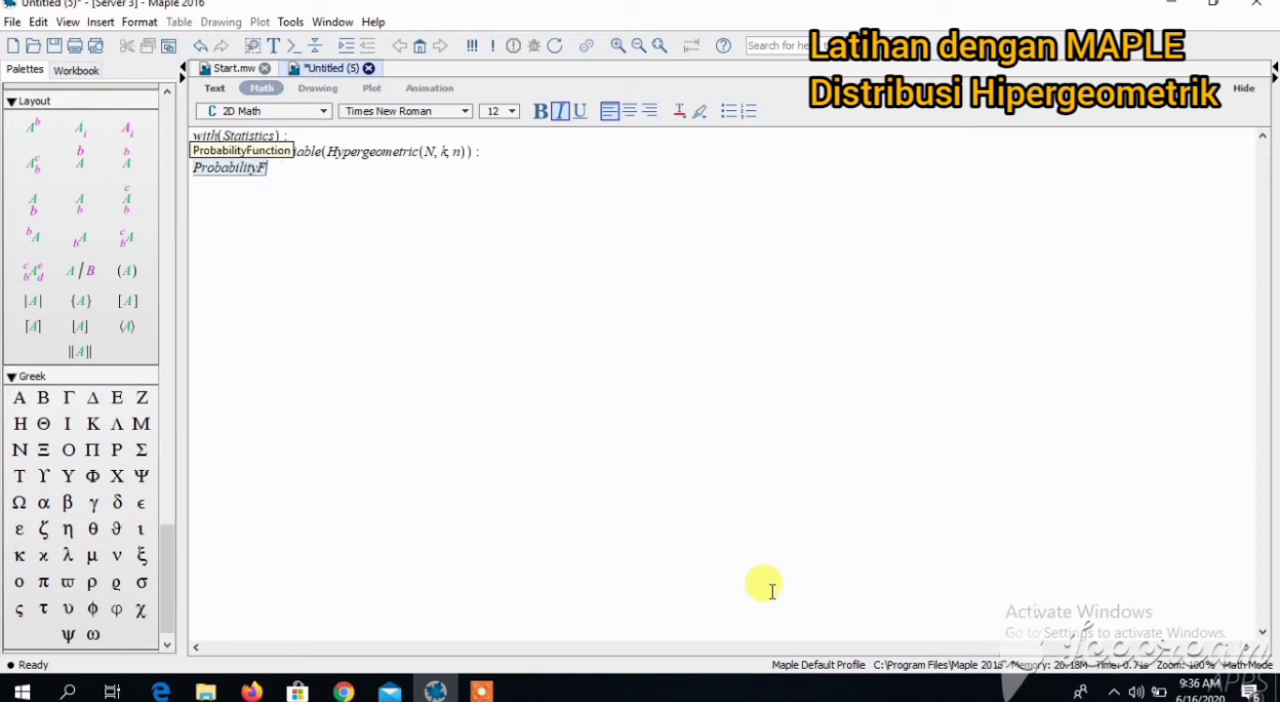
type("unction")
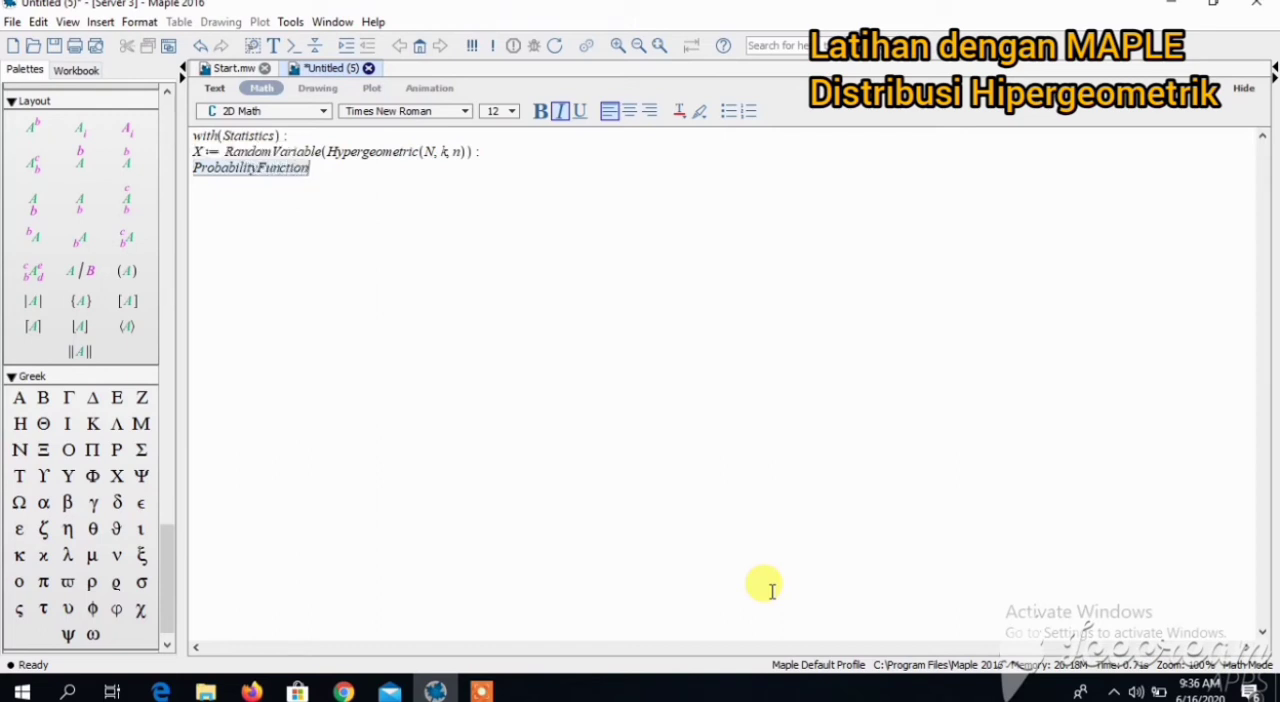
type("(X, x)")
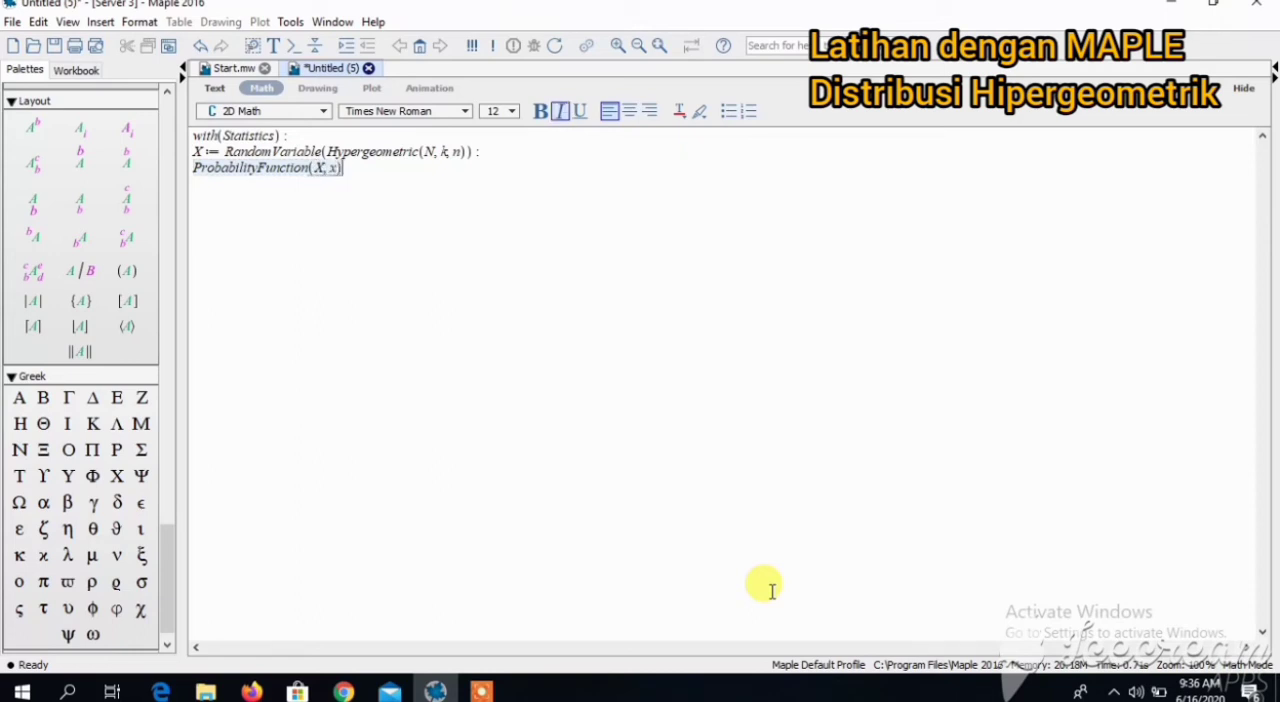
key("Return")
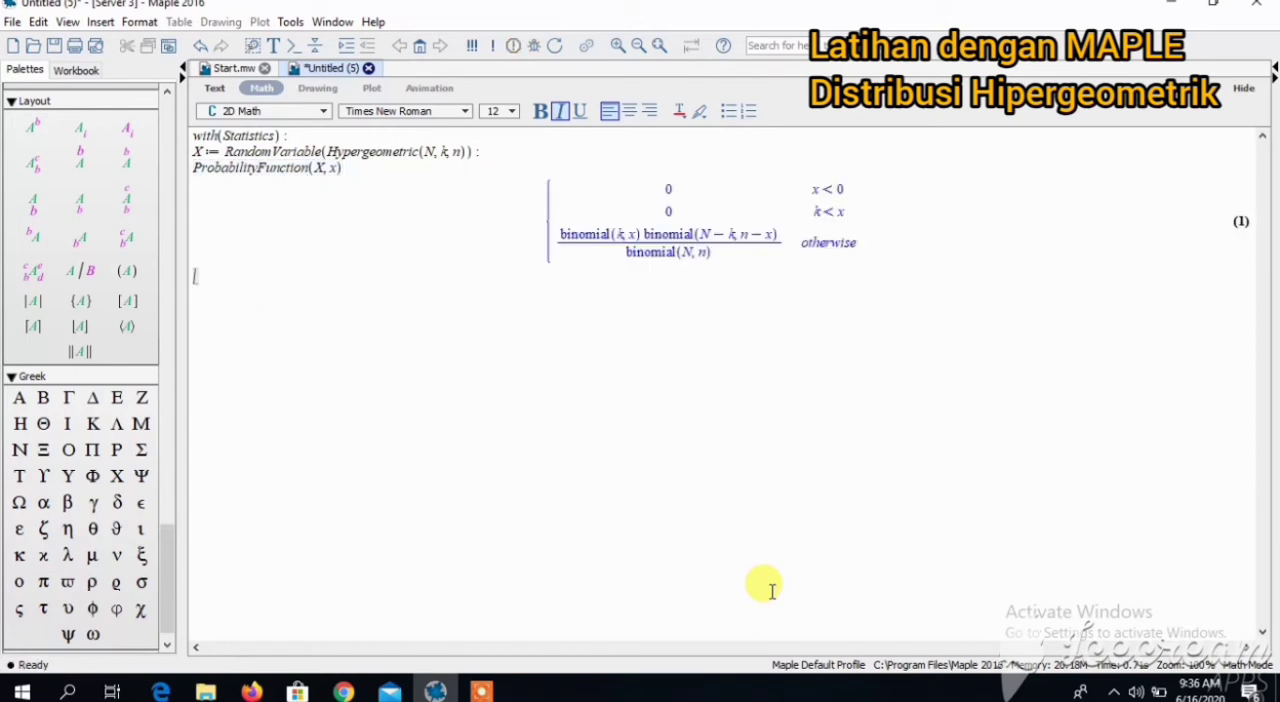
- Compute the mean and the variance of the hypergeometric variable with Mean(X) and Variance(X)
type("Mean(X)")
key("Return")
type("Varian")
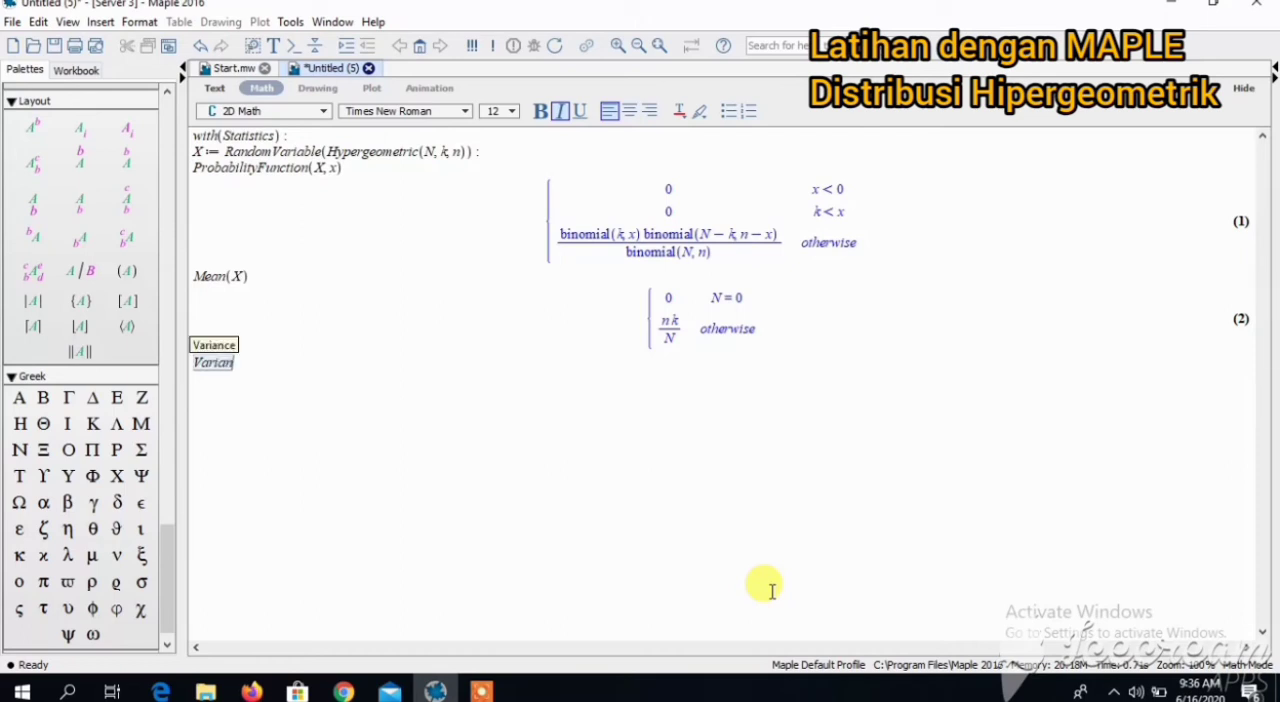
type("ce(X")
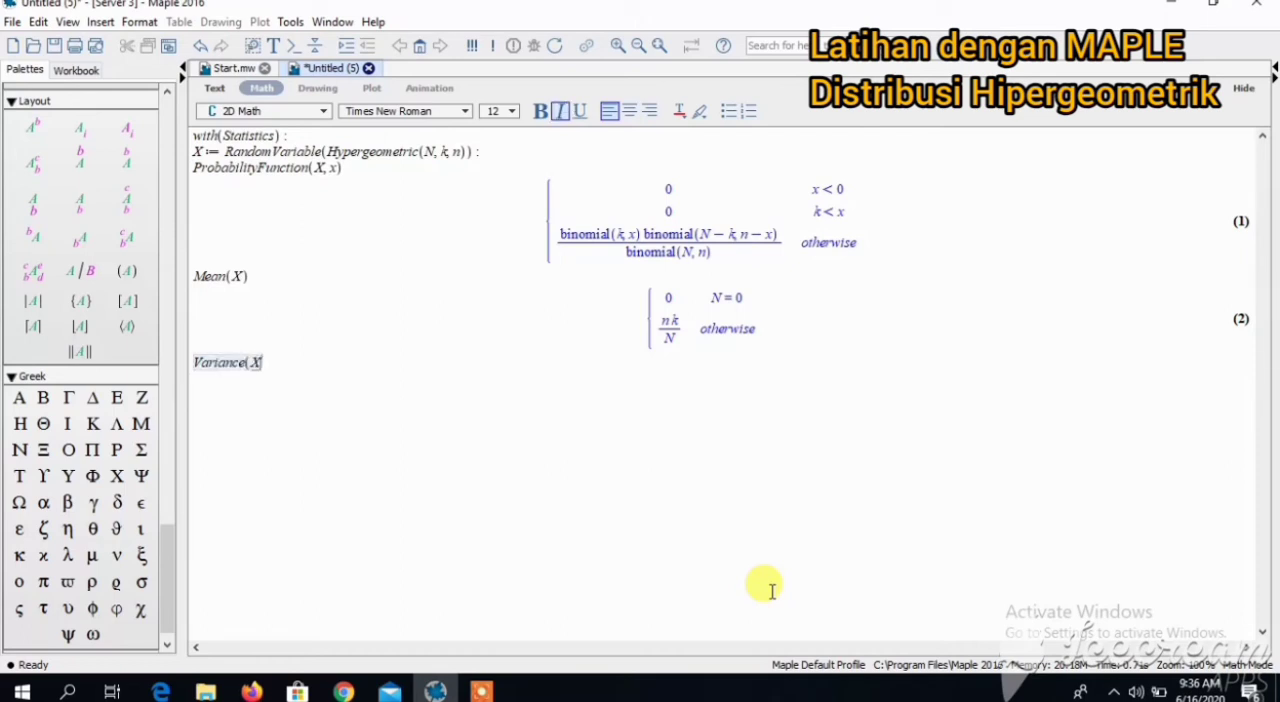
type(")")
key("Return")
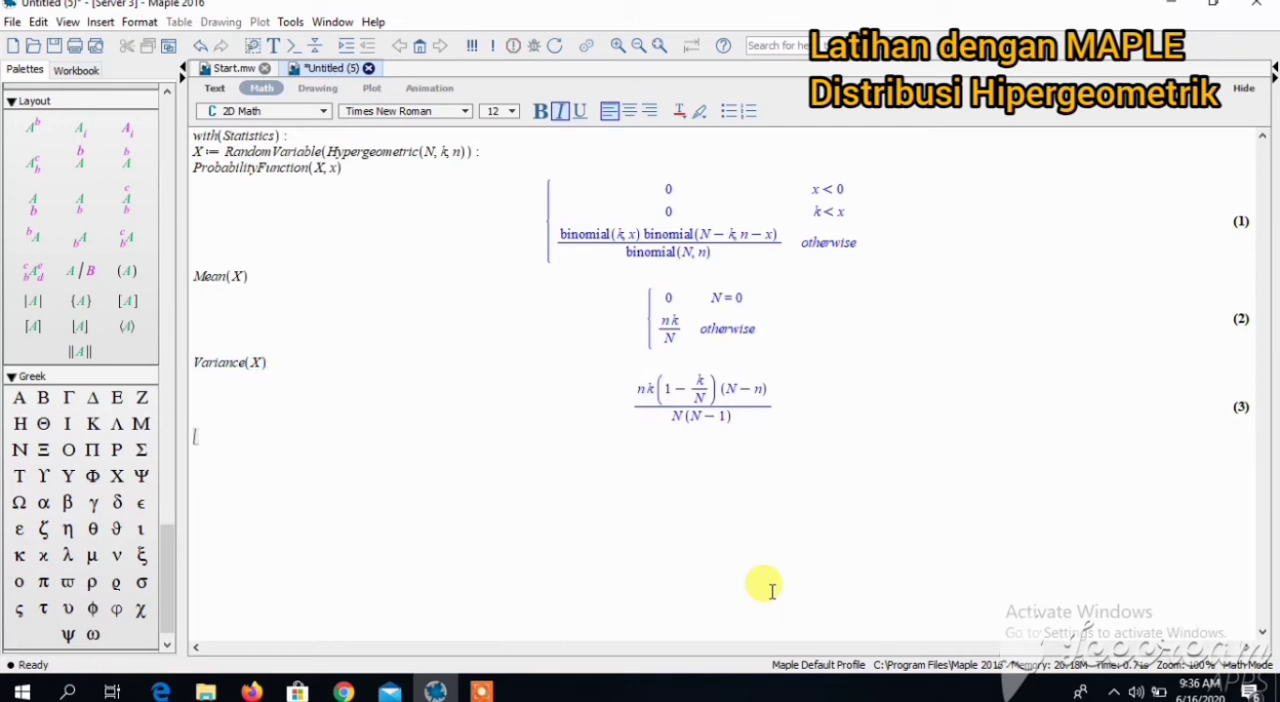
- Enter the line "menggambar grafik distribusi hypergeometric dengan N = 52, n = 5, dan k = 26" below the variance result
type("menggambar grafikdistribusi hypergeometri")
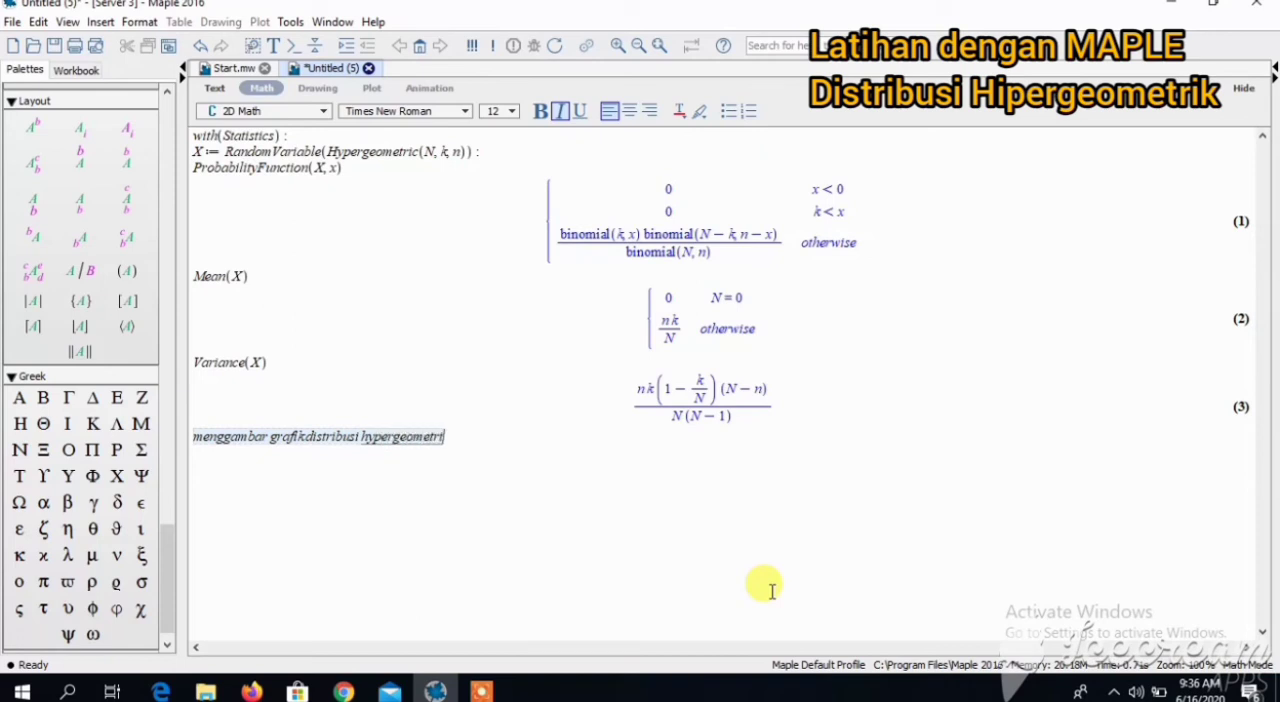
type("c dengan N = 52")
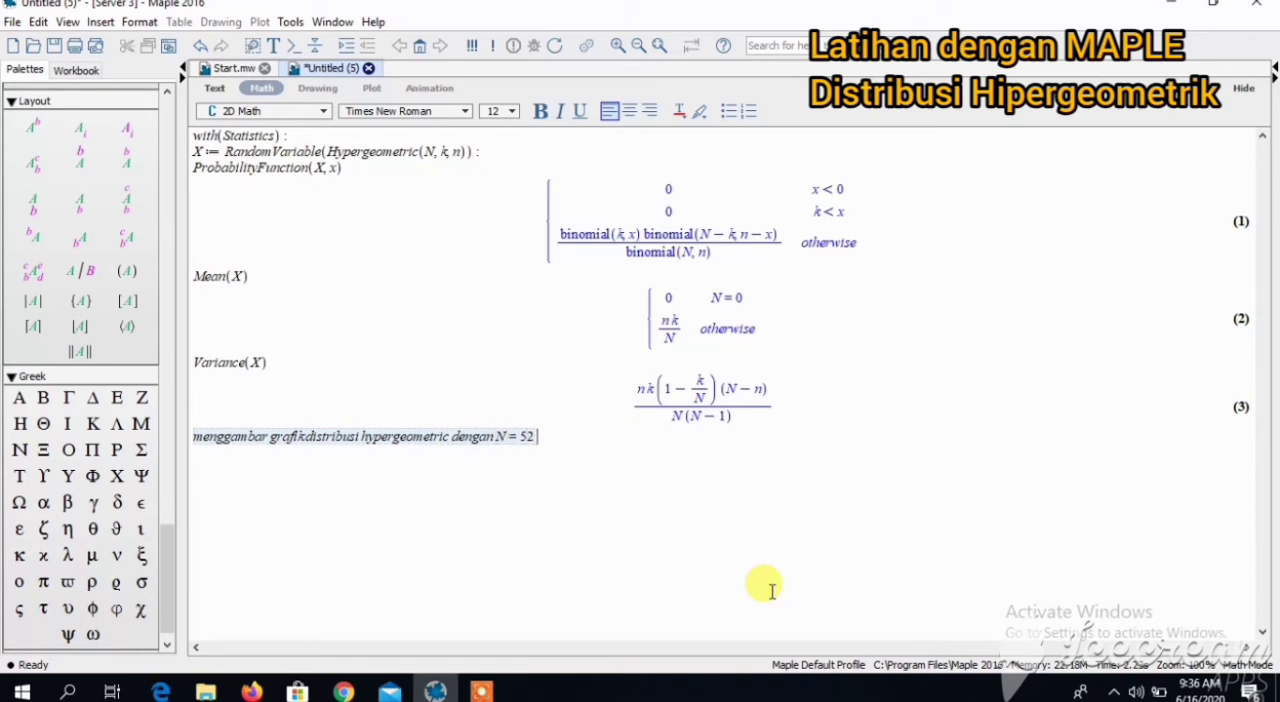
type(", n = 5, dan k = 26")
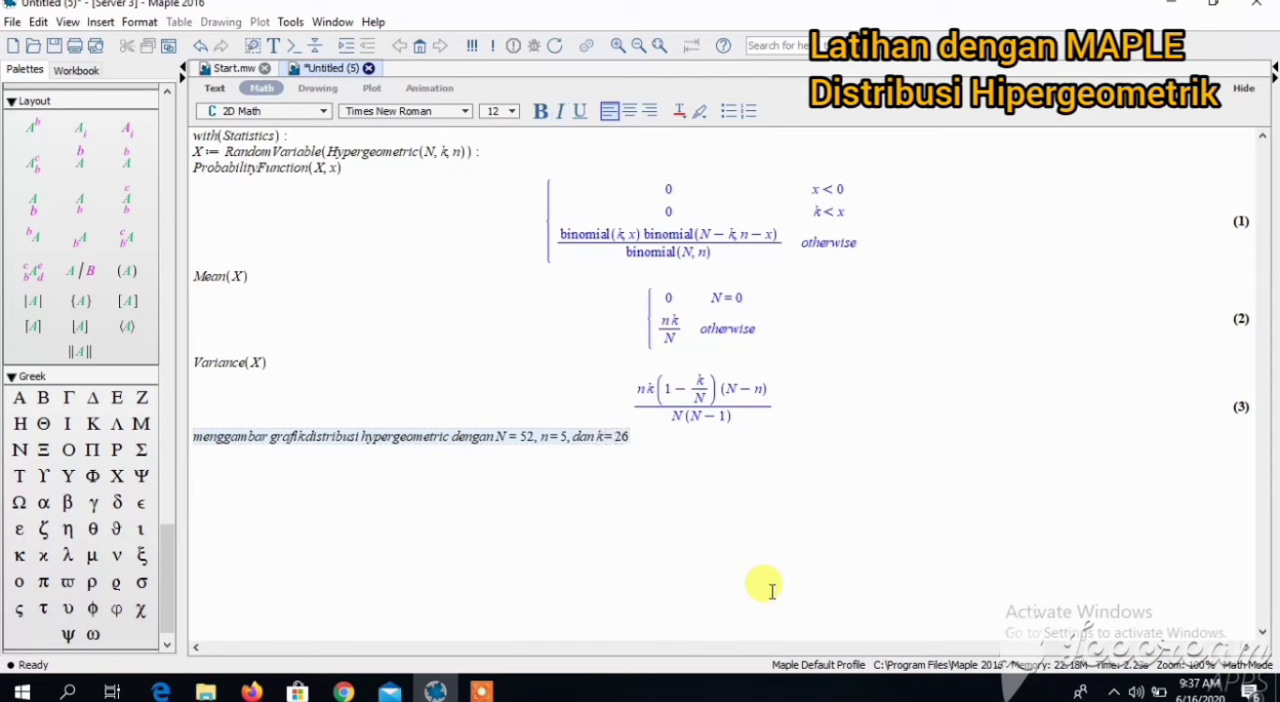
key("Return")
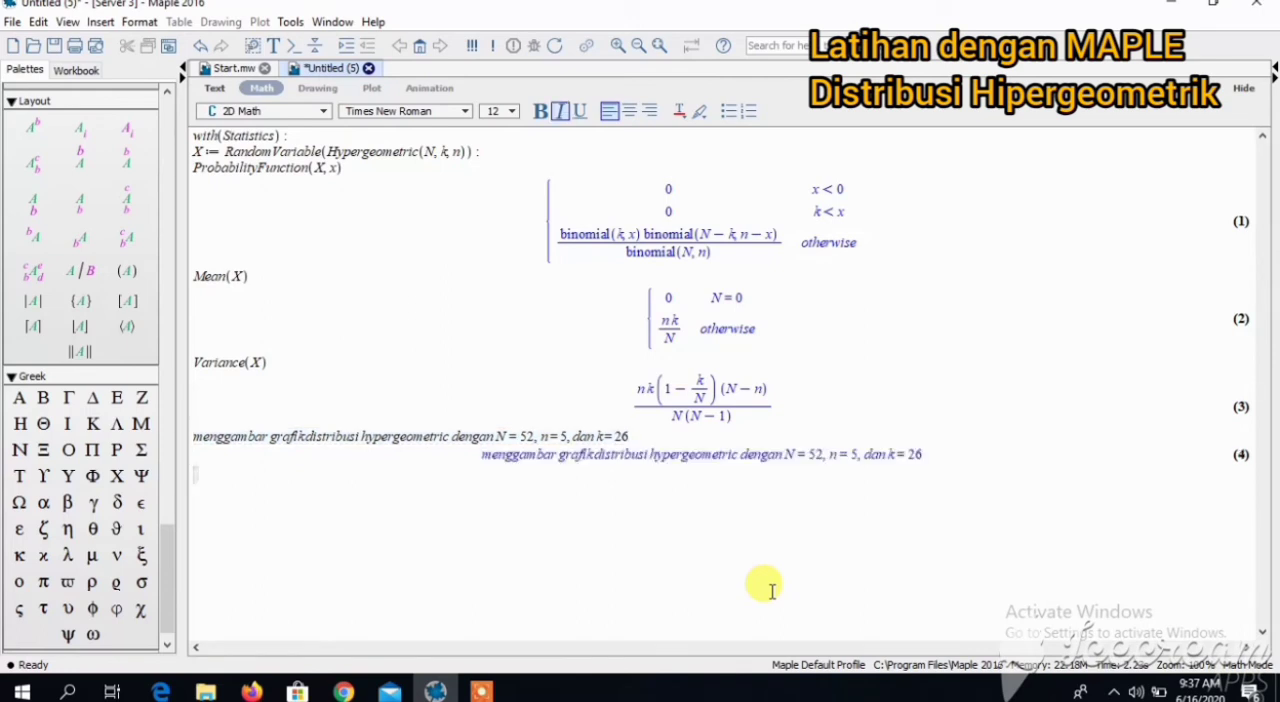
- Load the student statistics package with with(Student[Statistics]):, suppressing its output
type("with(")
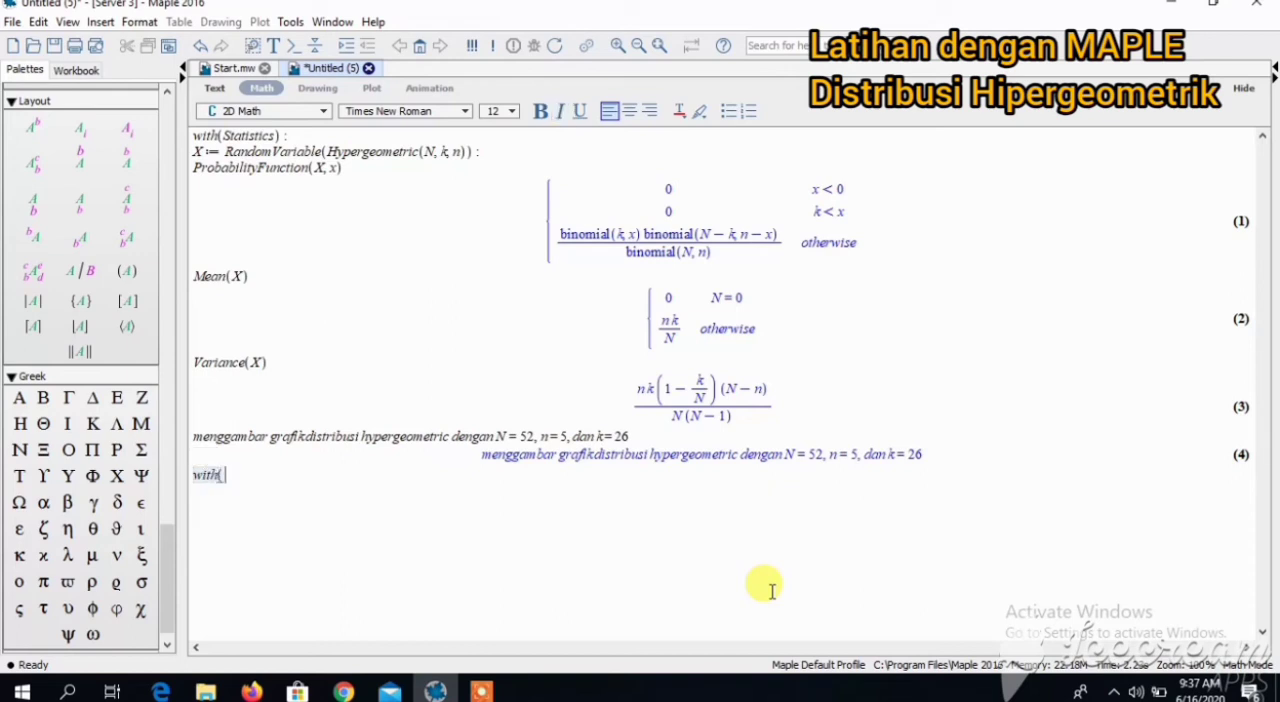
type("Studen")
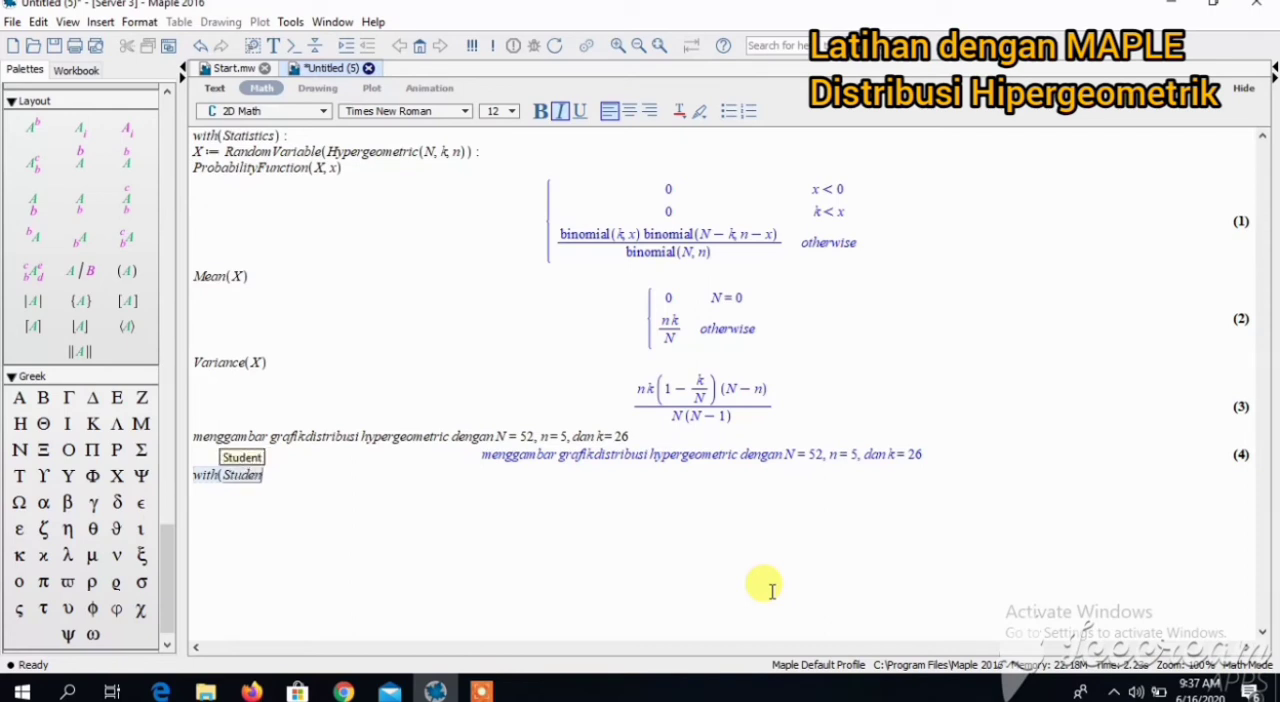
type("t[Statistics]) :")
key("Return")
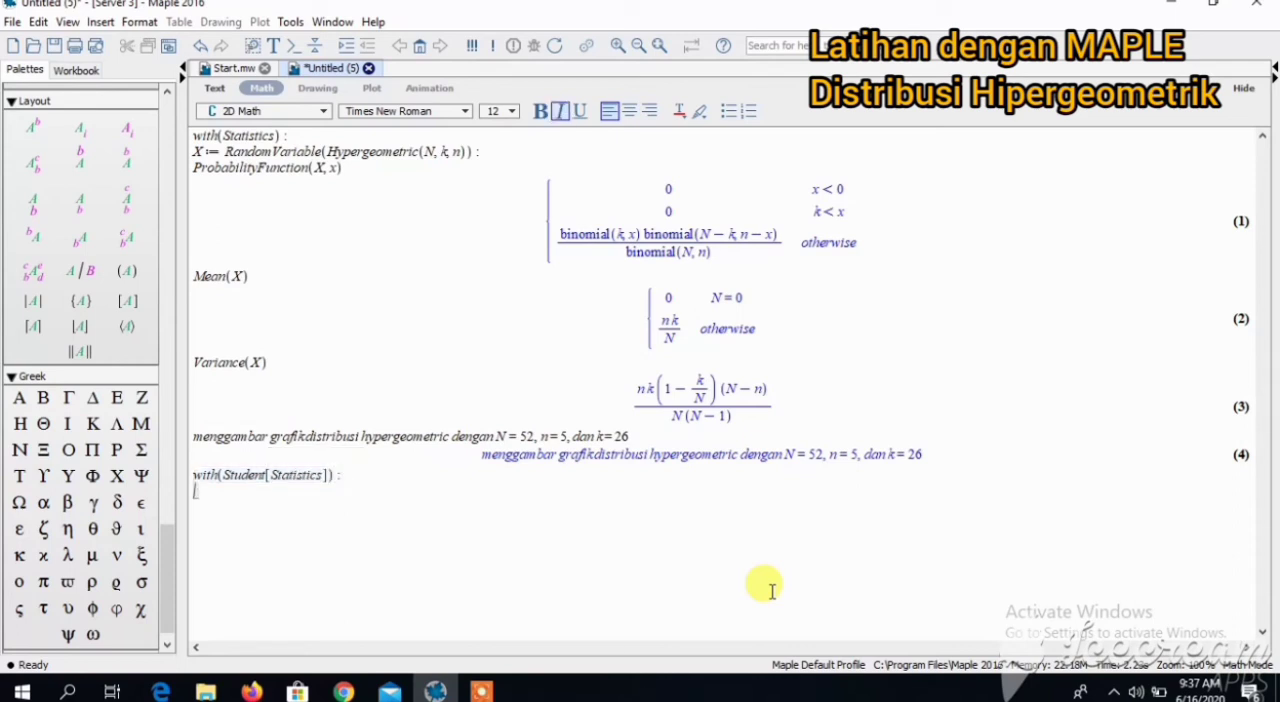
- Define Y := HypergeometricRandomVariable(52, 5, 26): with its output suppressed
type("Y:=")
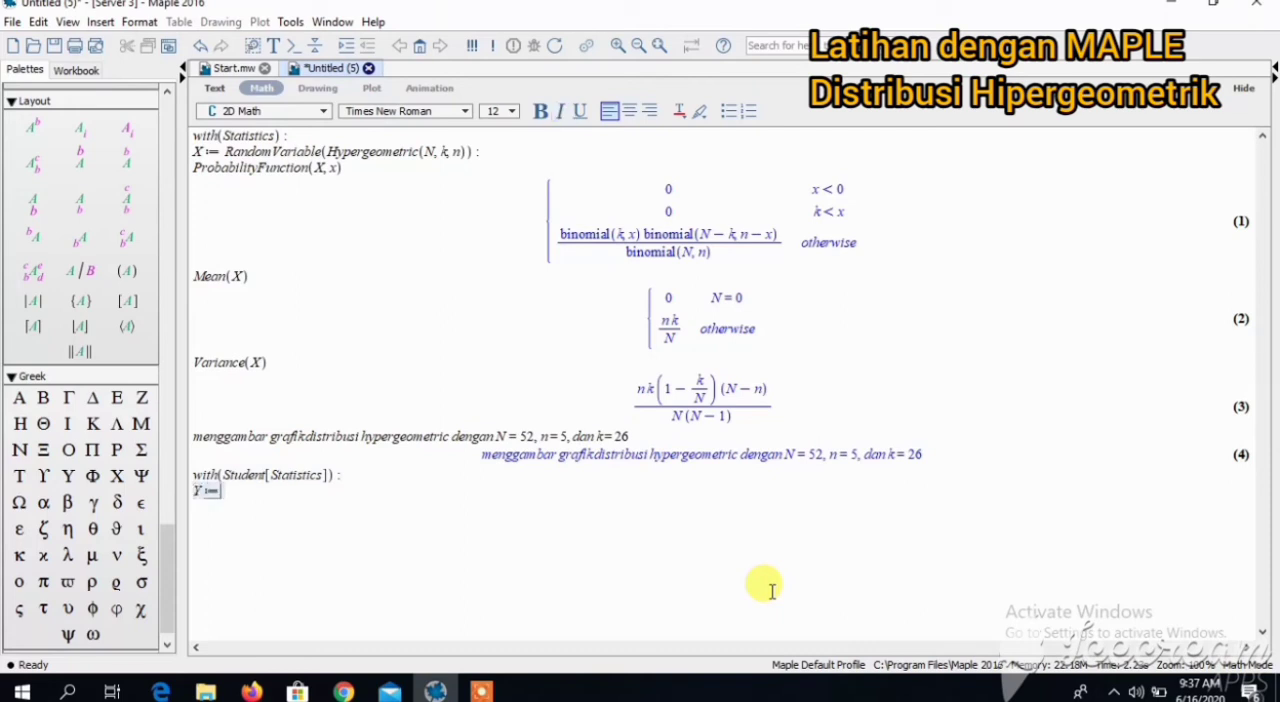
type("Hy")
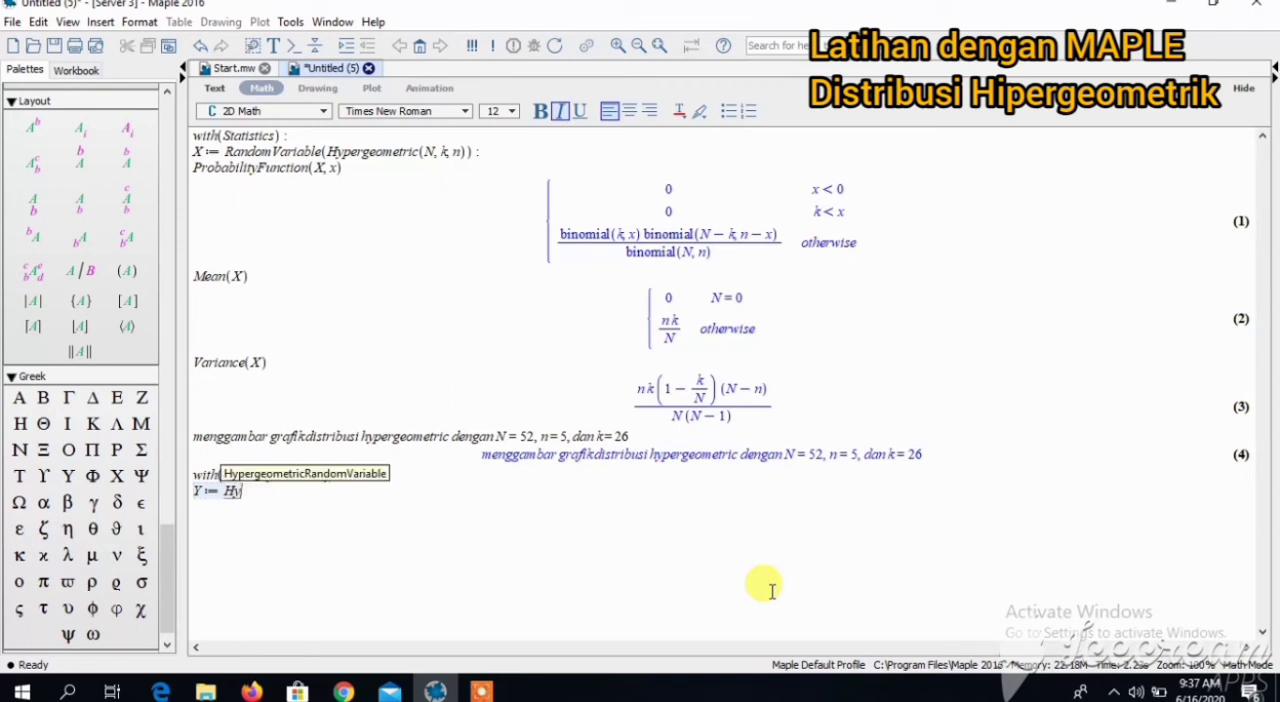
type("pergeomet")
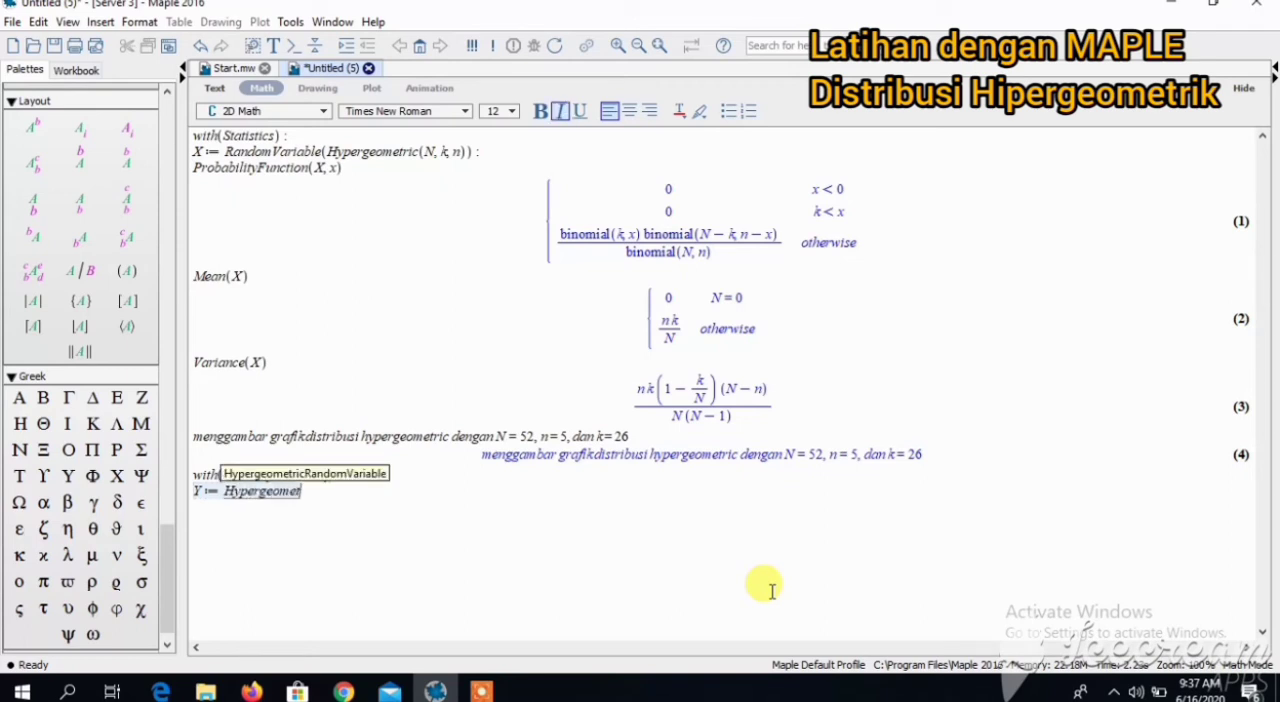
type("ricRandomV")
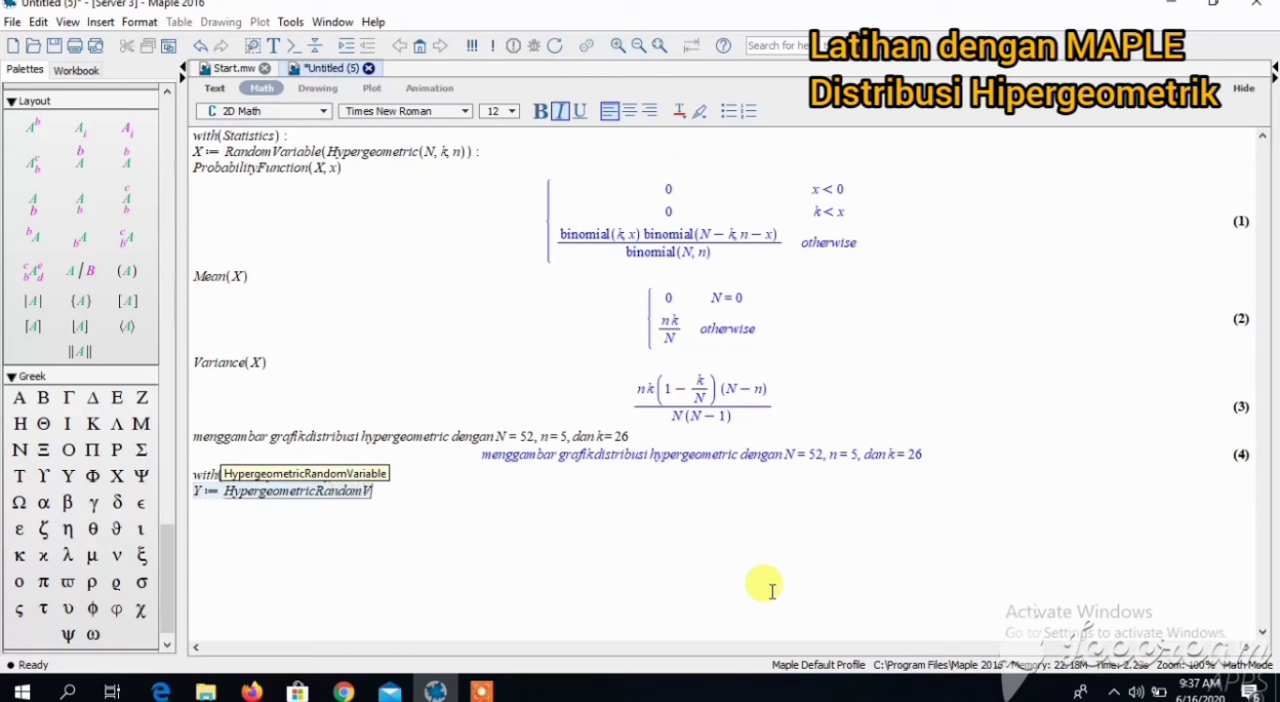
type("ariable")
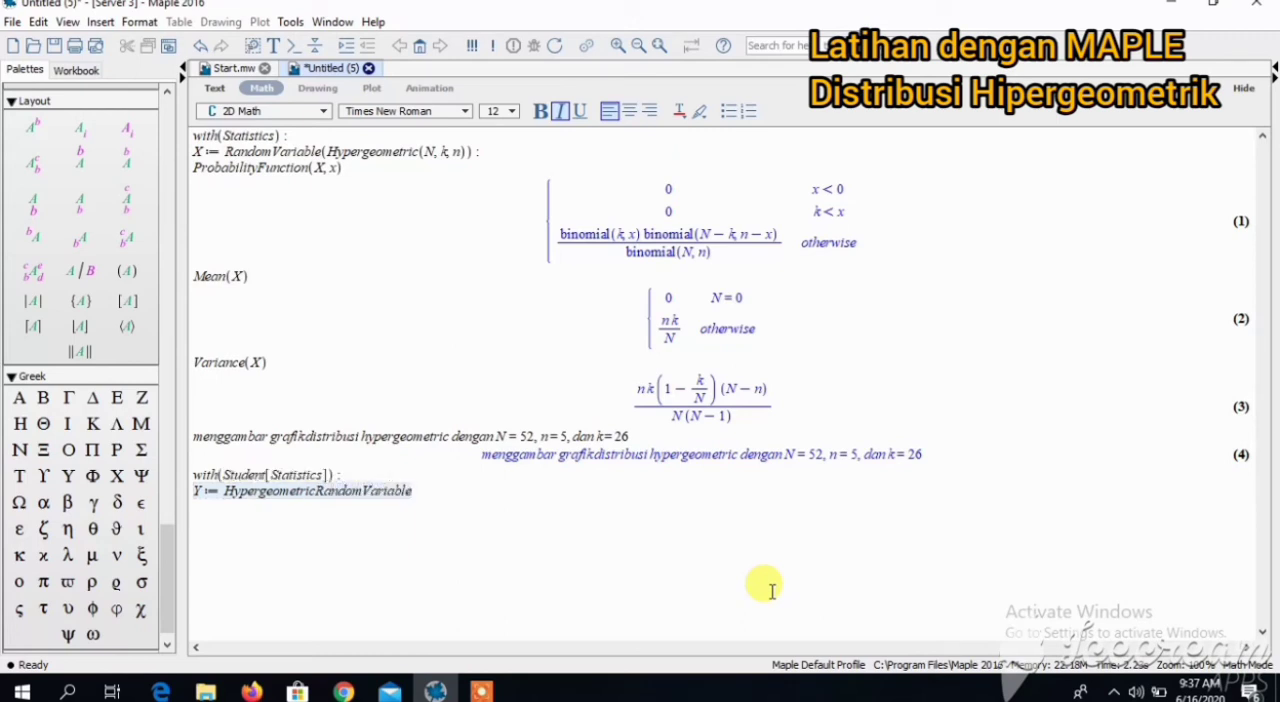
type("(52, 5, 26) :")
key("Return")
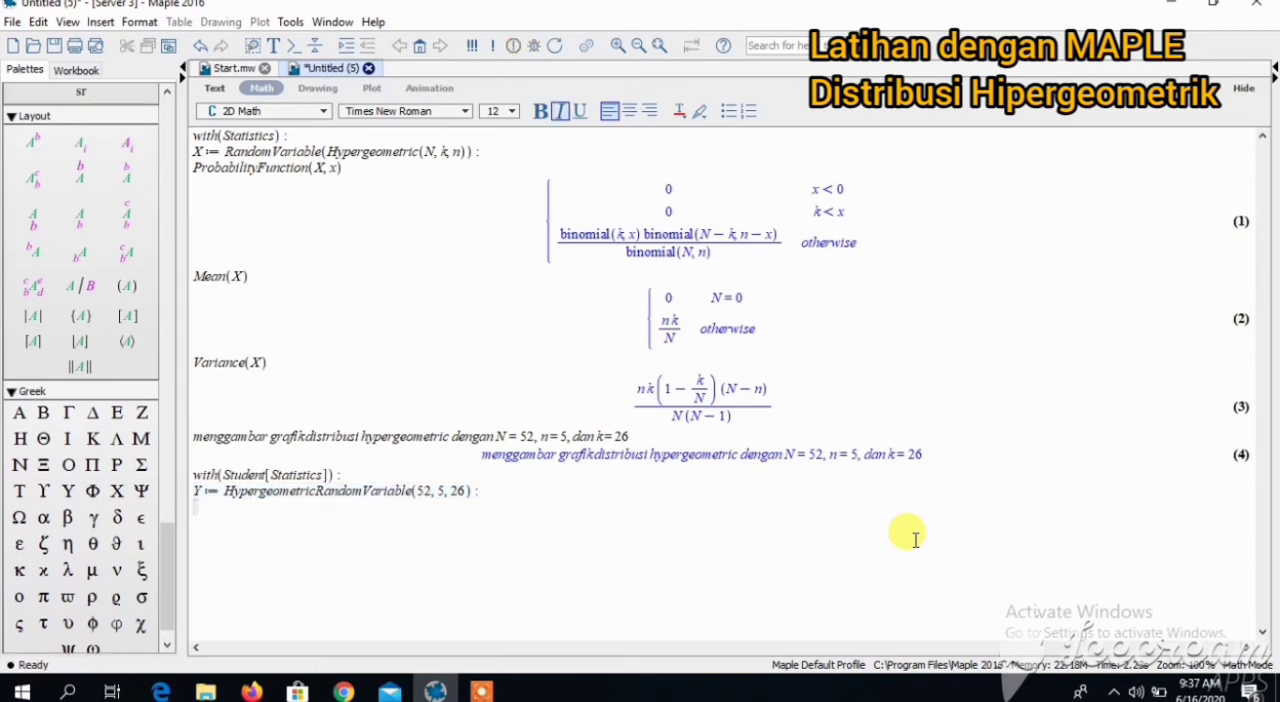
- Plot the probability function of Y with ProbabilityFunction(Y, x, output = plot)
type("Probabilit")
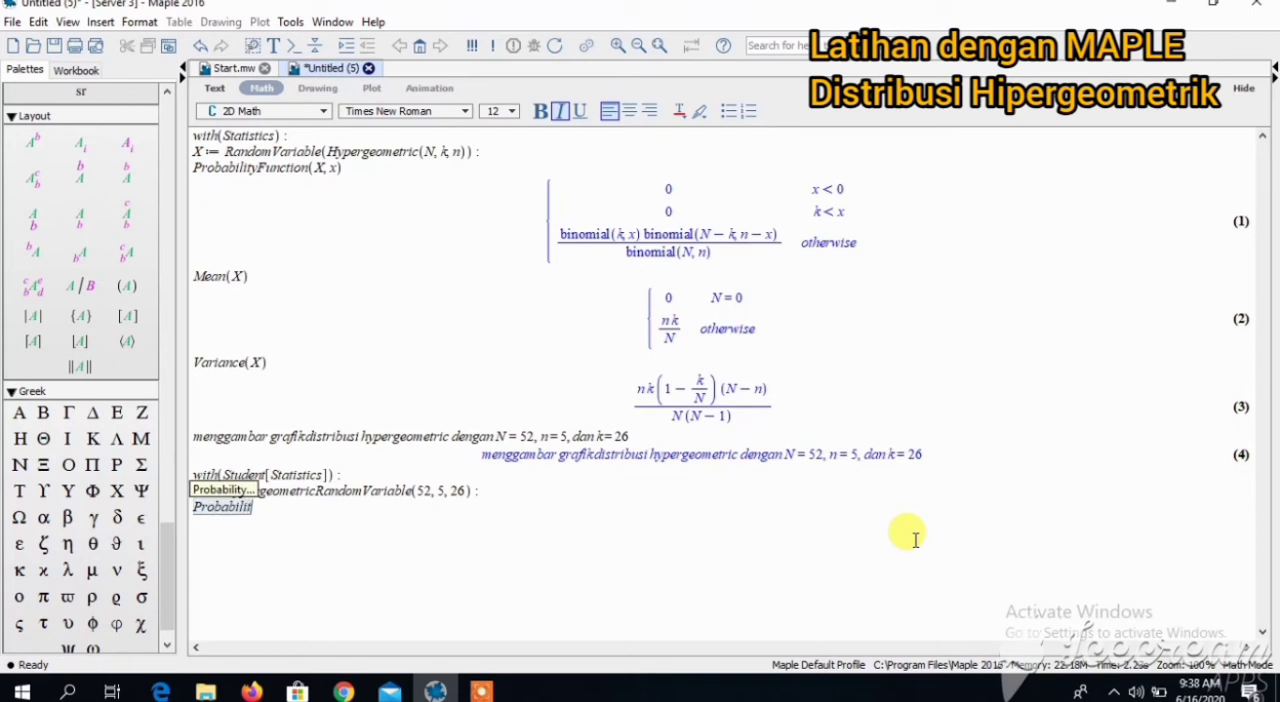
type("yFunct")
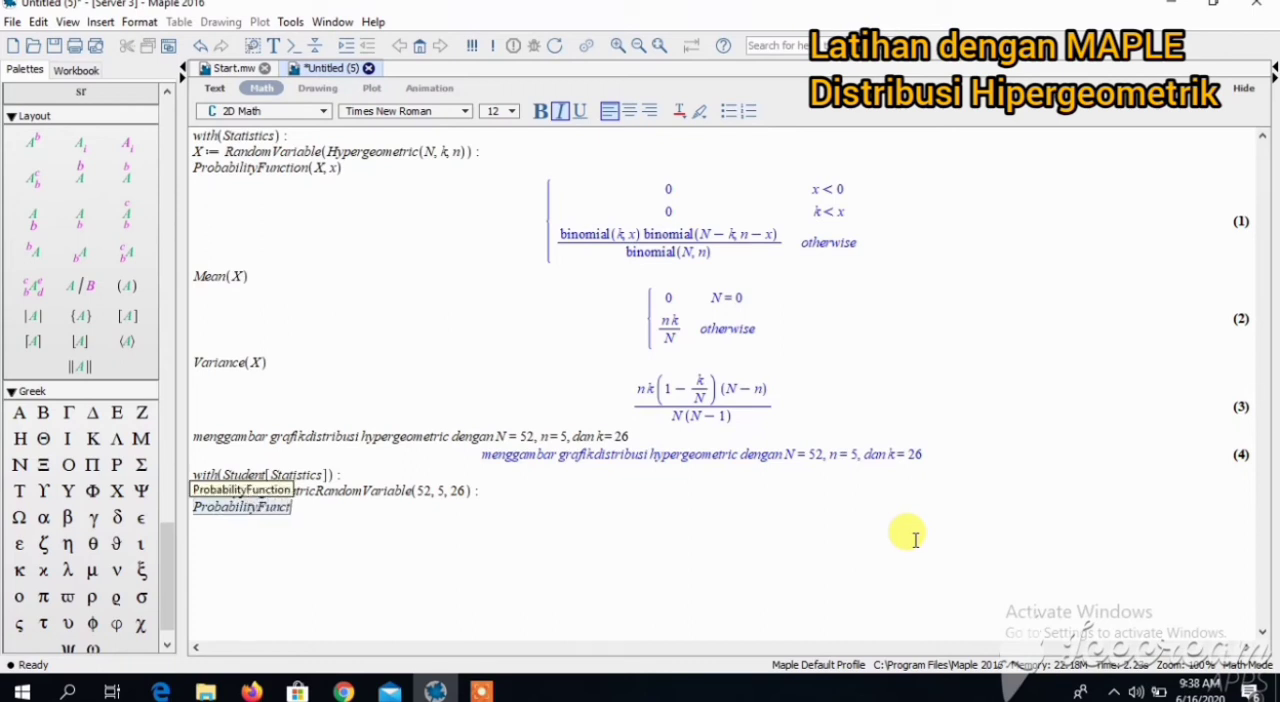
type("ion(")
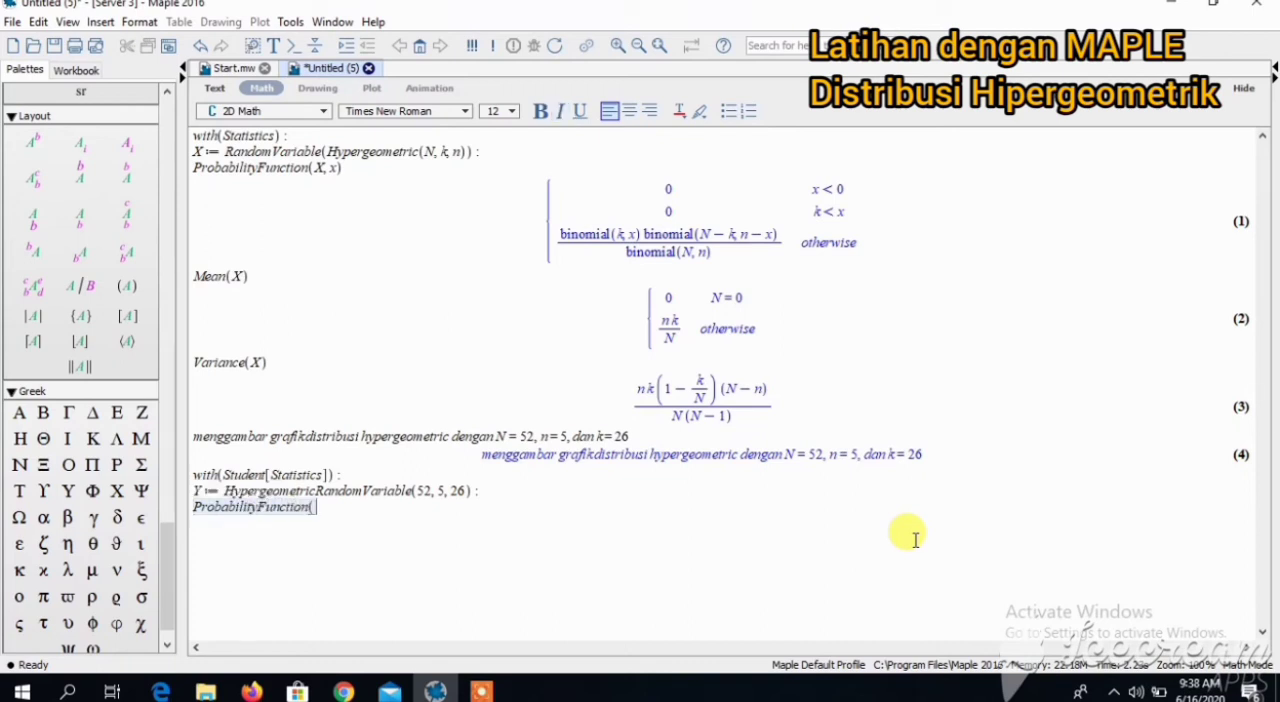
type("Y, x, output ")
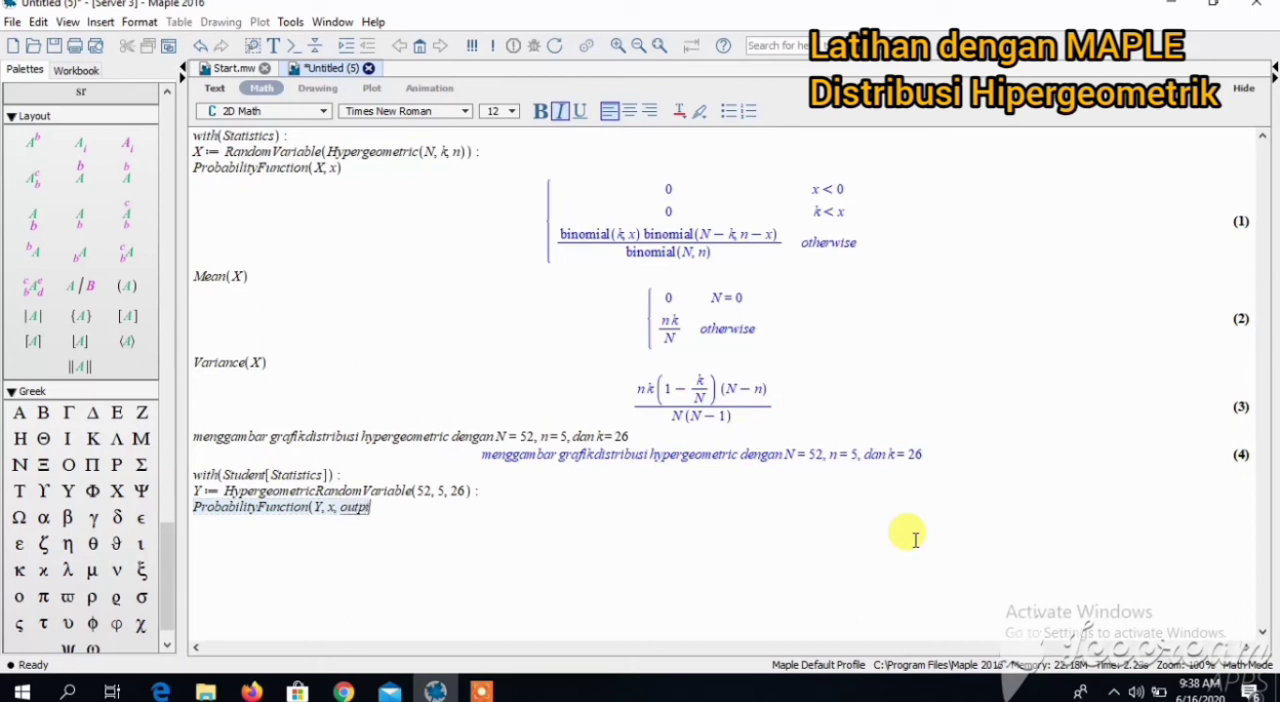
type("= plot)")
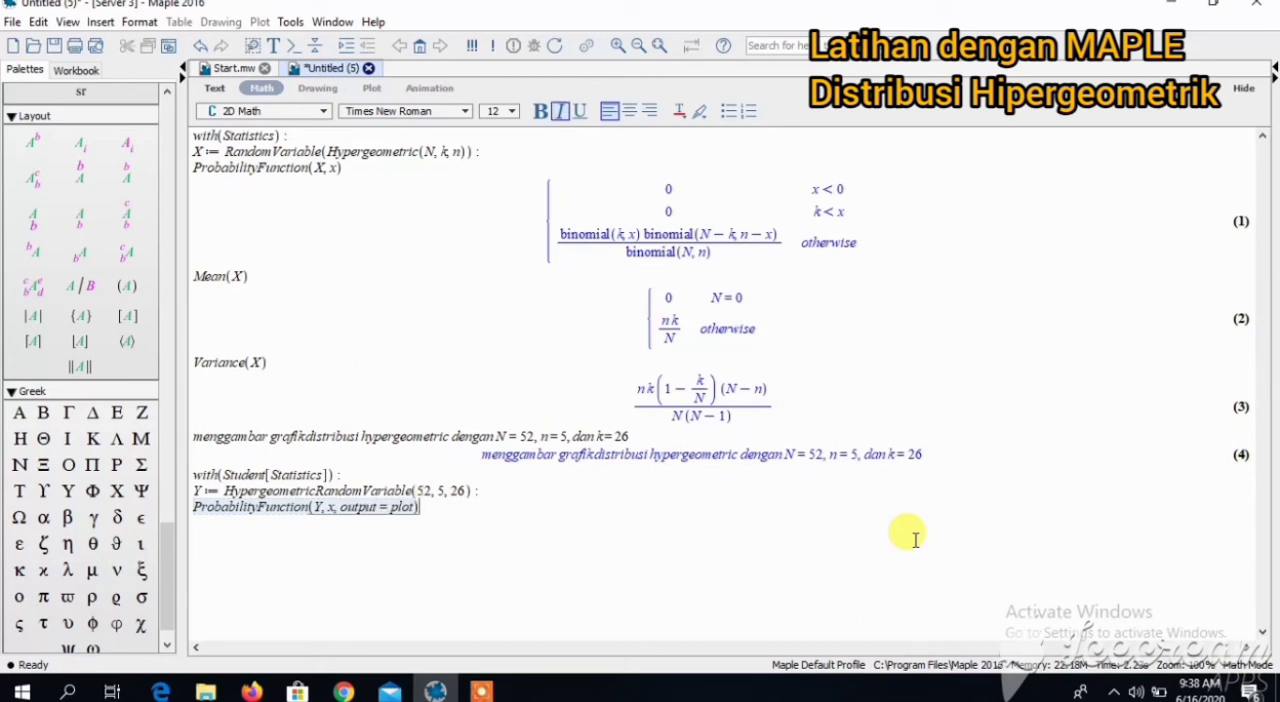
key("Return")
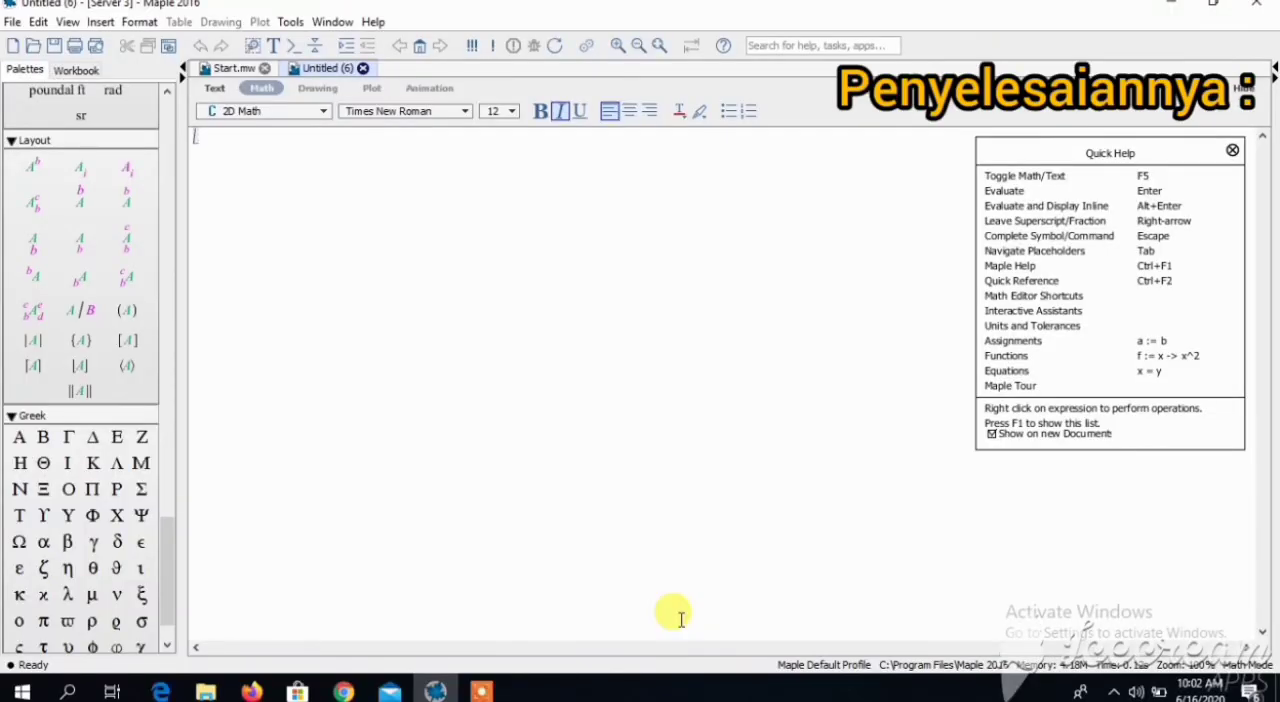
- Load the Statistics package with with(Statistics): in the new blank worksheet, suppressing its output
type("with")
type("(Stati")
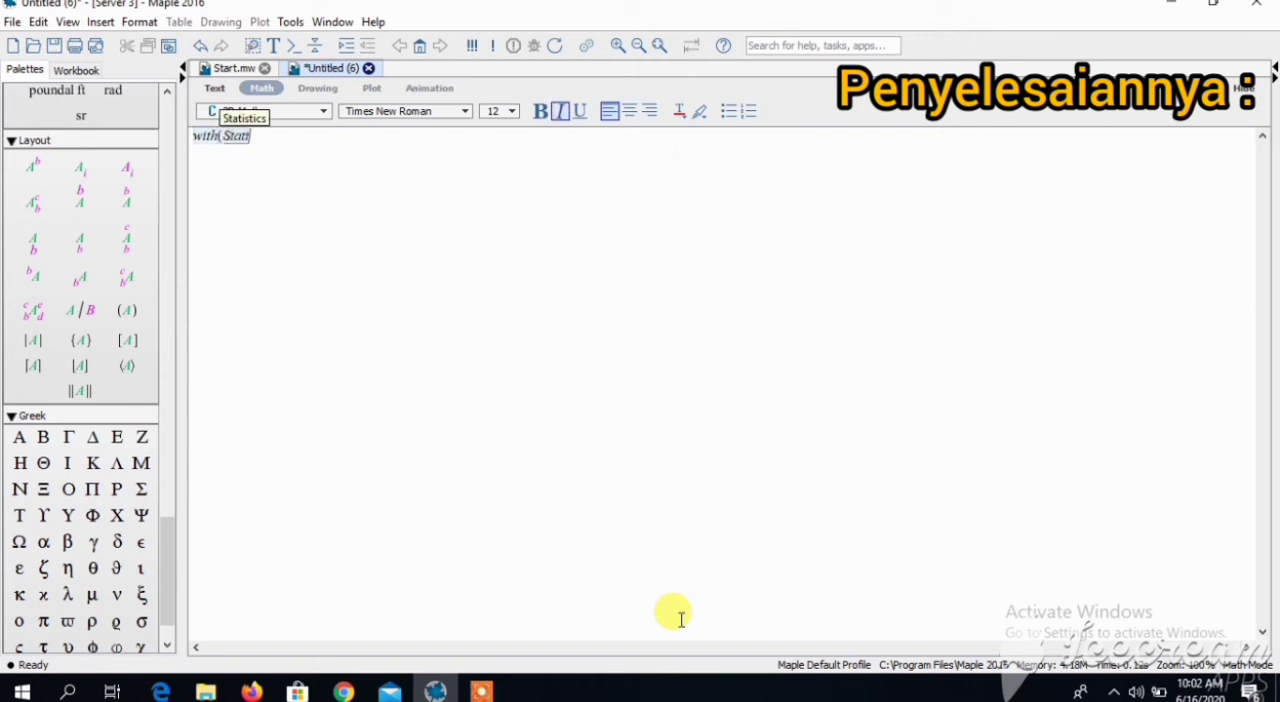
type("stics) ")
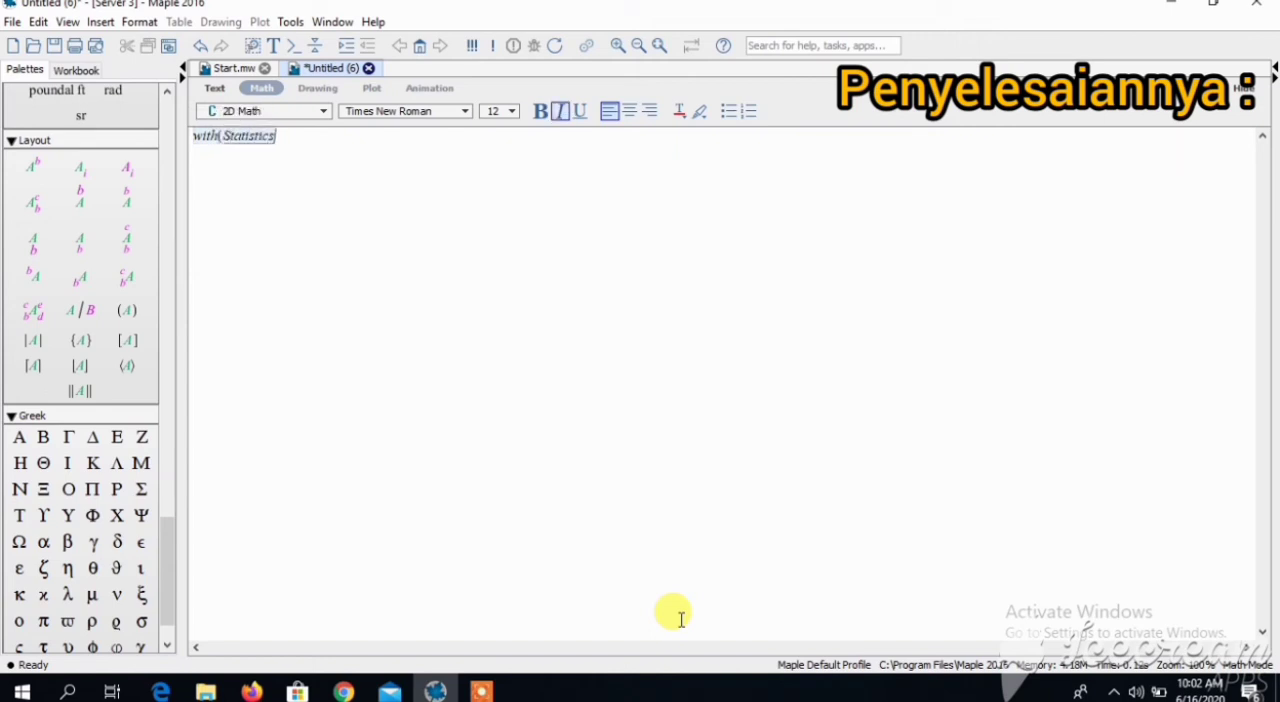
type(":")
key("Return")
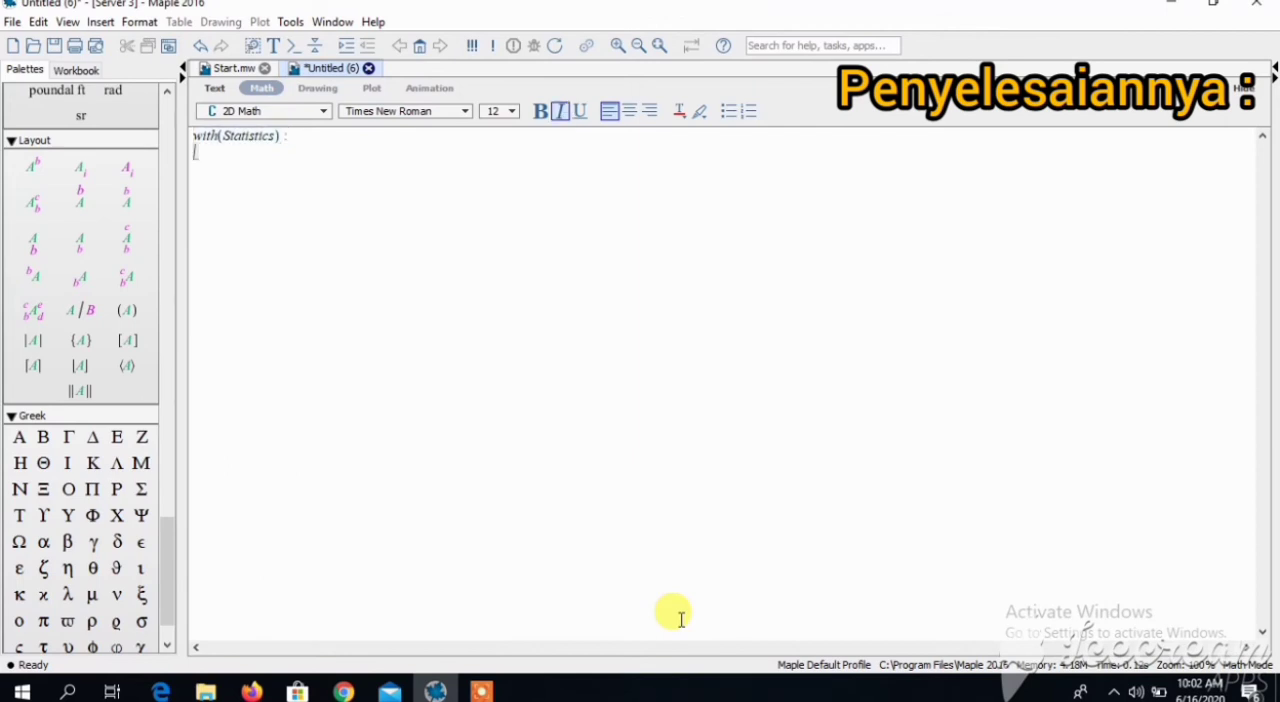
- Define the random variable X := RandomVariable(Hypergeometric(52, 26, 5)): with its output suppressed
type("X := RandomVariable(Hypergeometric")
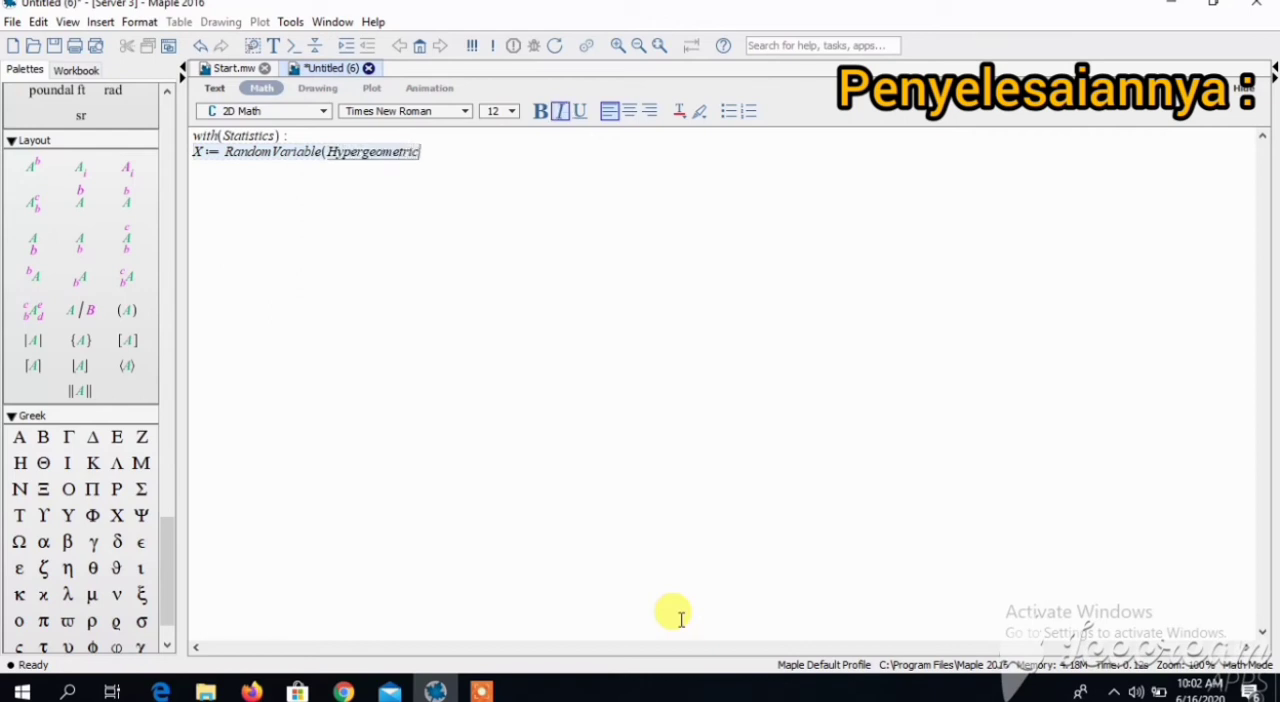
type("(52, 5")
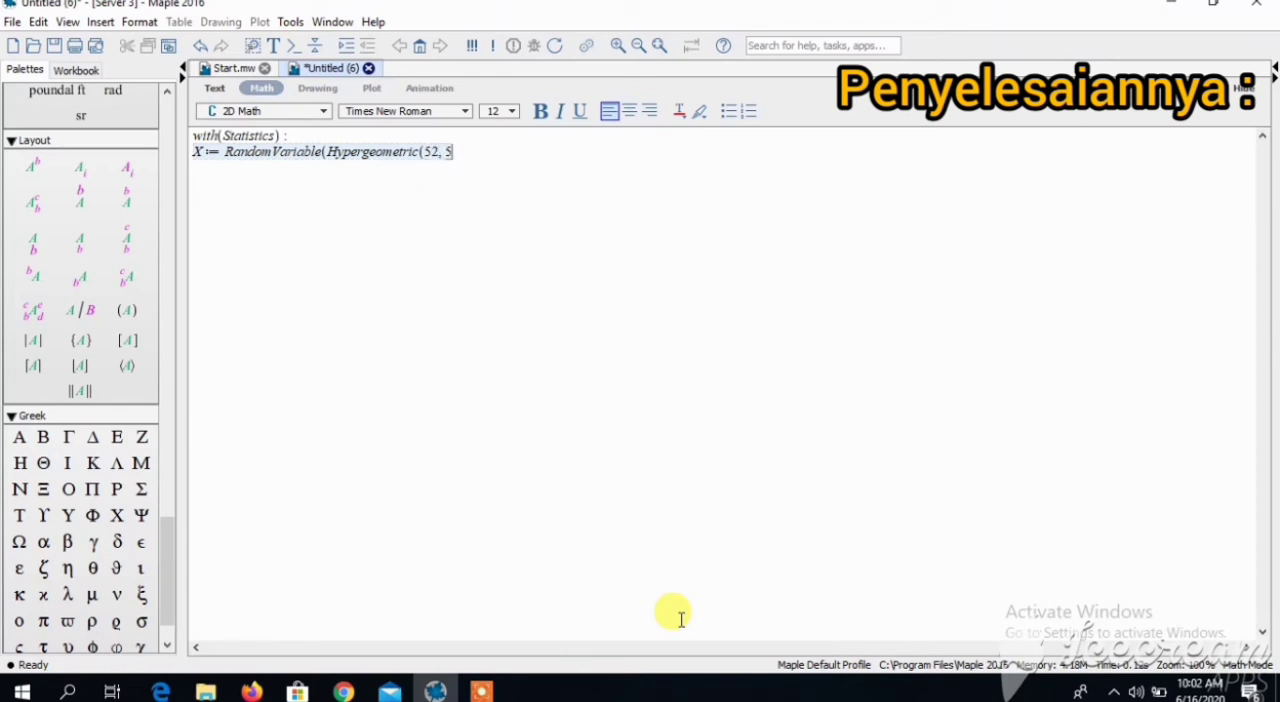
key("BackSpace")
type("26, 5)) :")
key("Return")
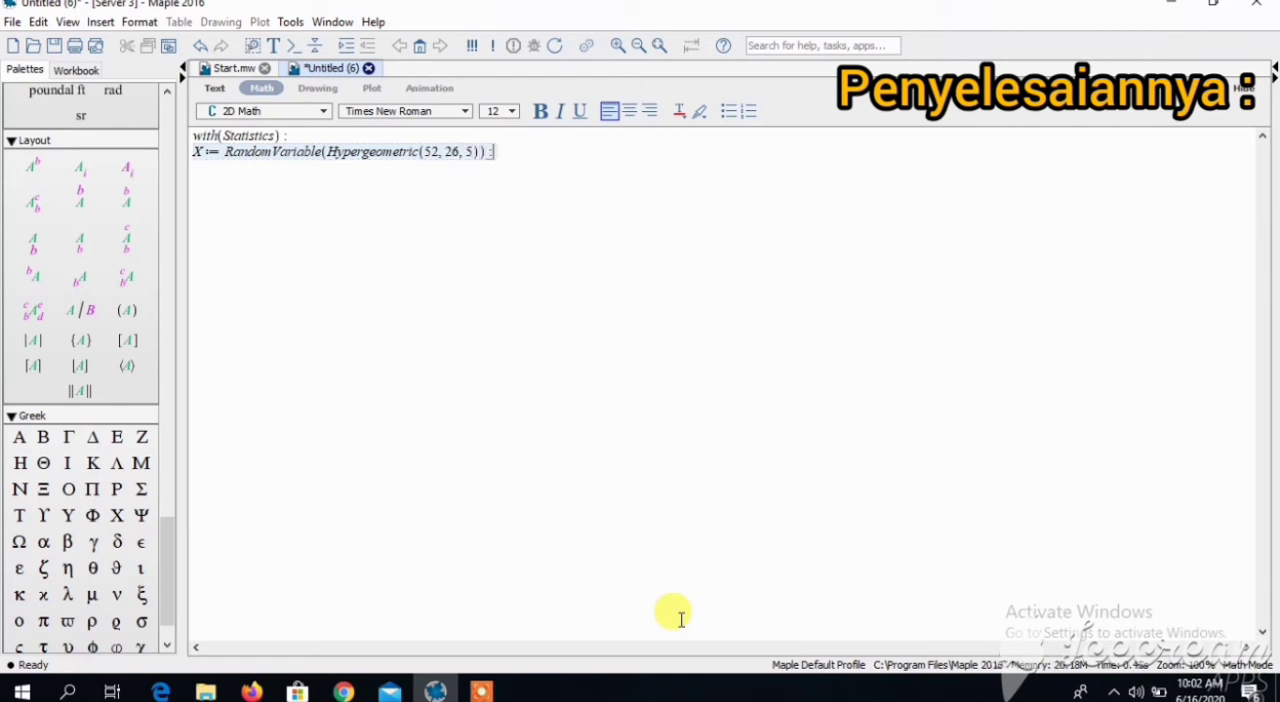
- Compute the probability function of X at 3 with ProbabilityFunction(X, 3)
type("P")
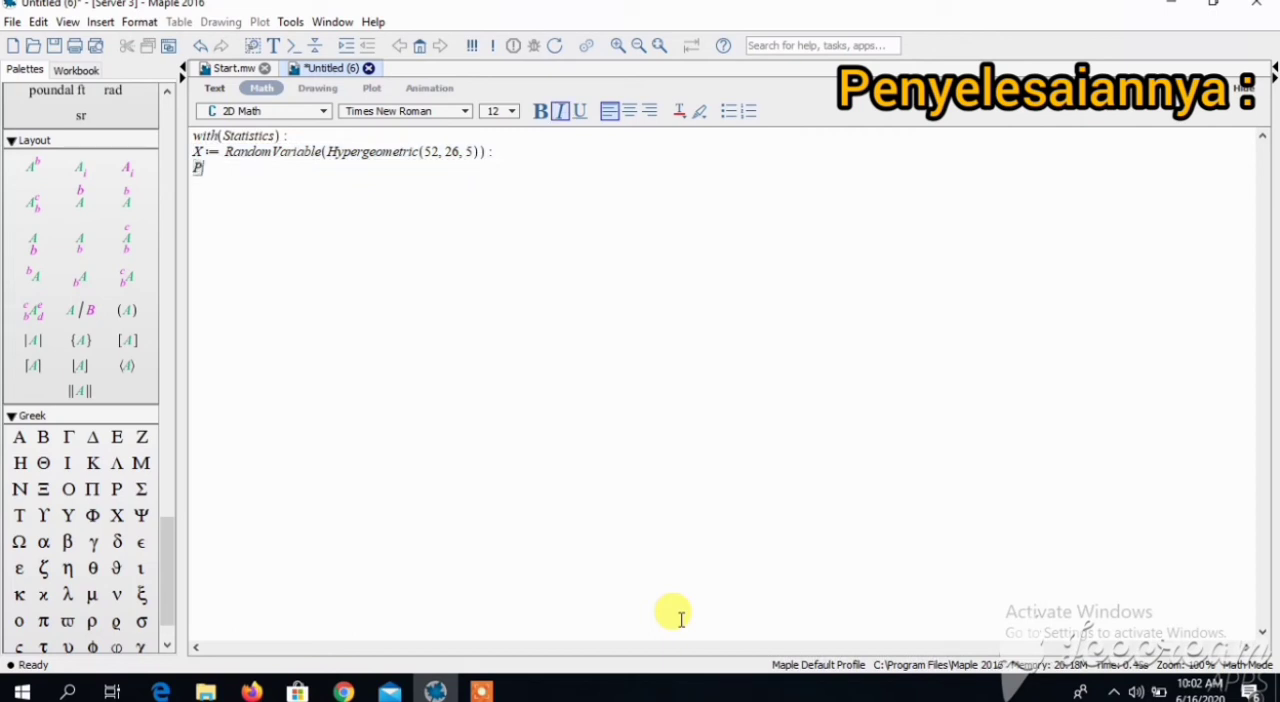
type("robabi")
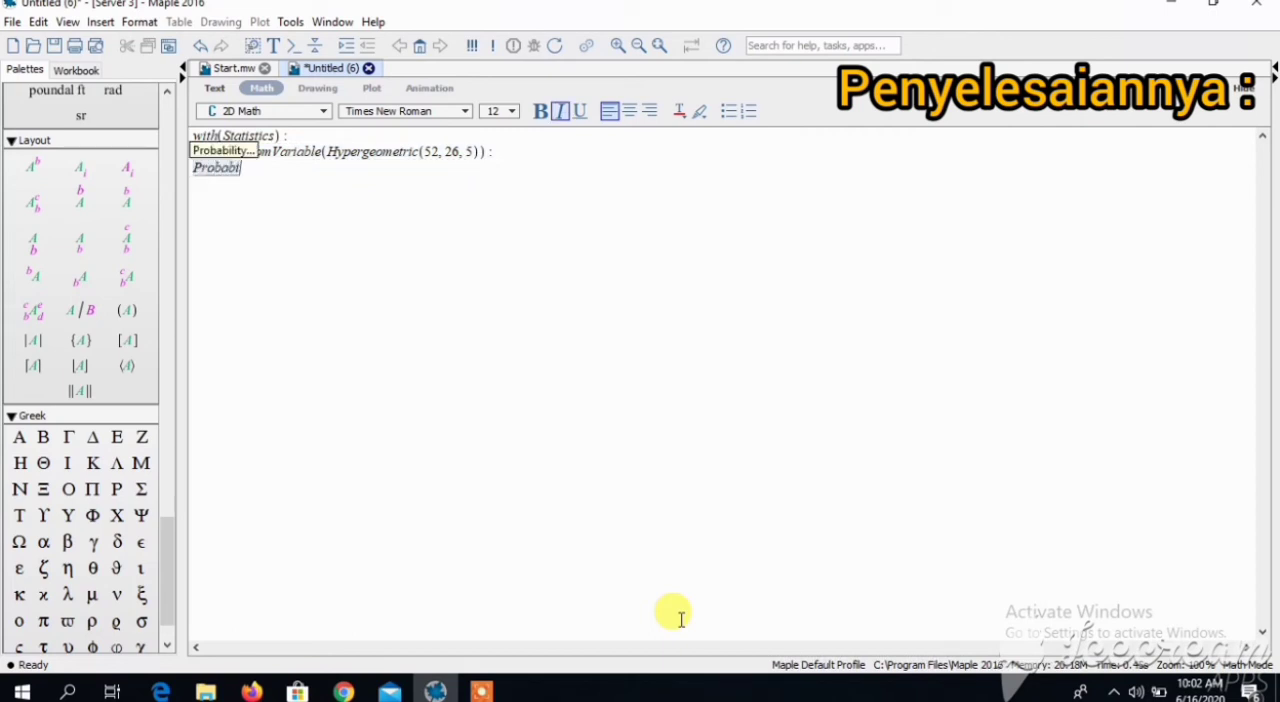
type("lityFun")
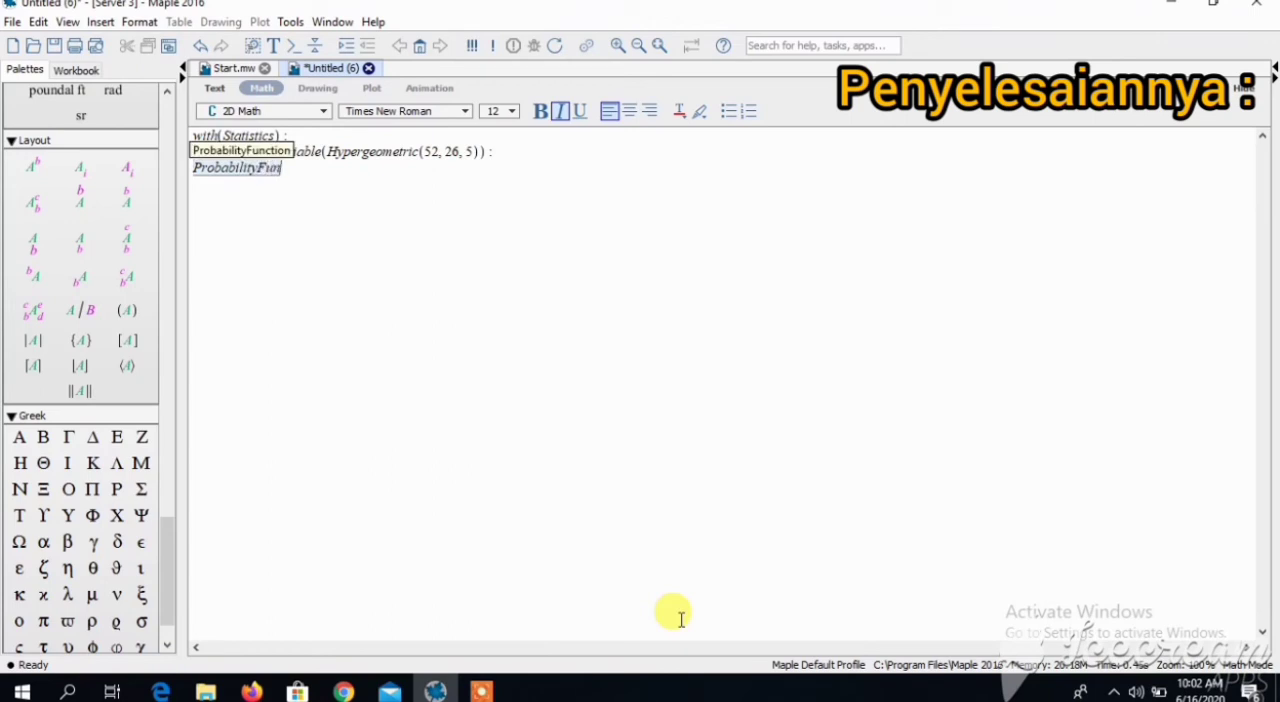
type("ction(X")
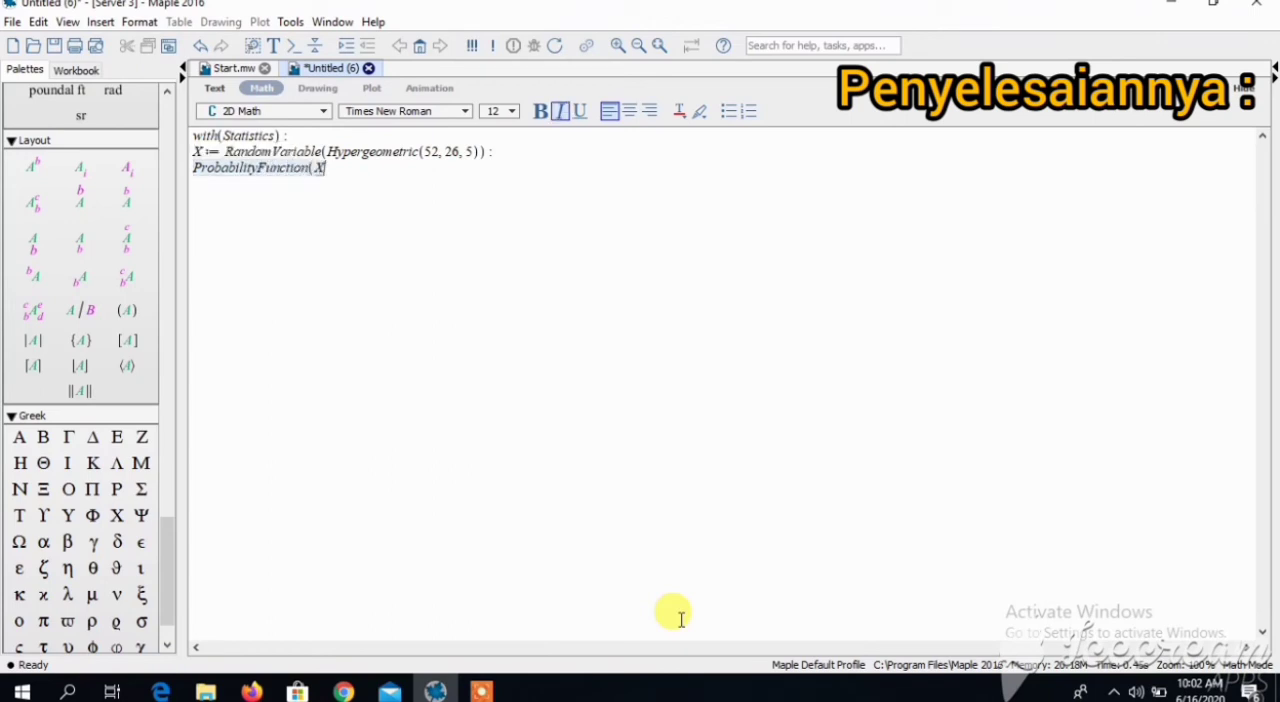
type(", 3)")
key("Return")
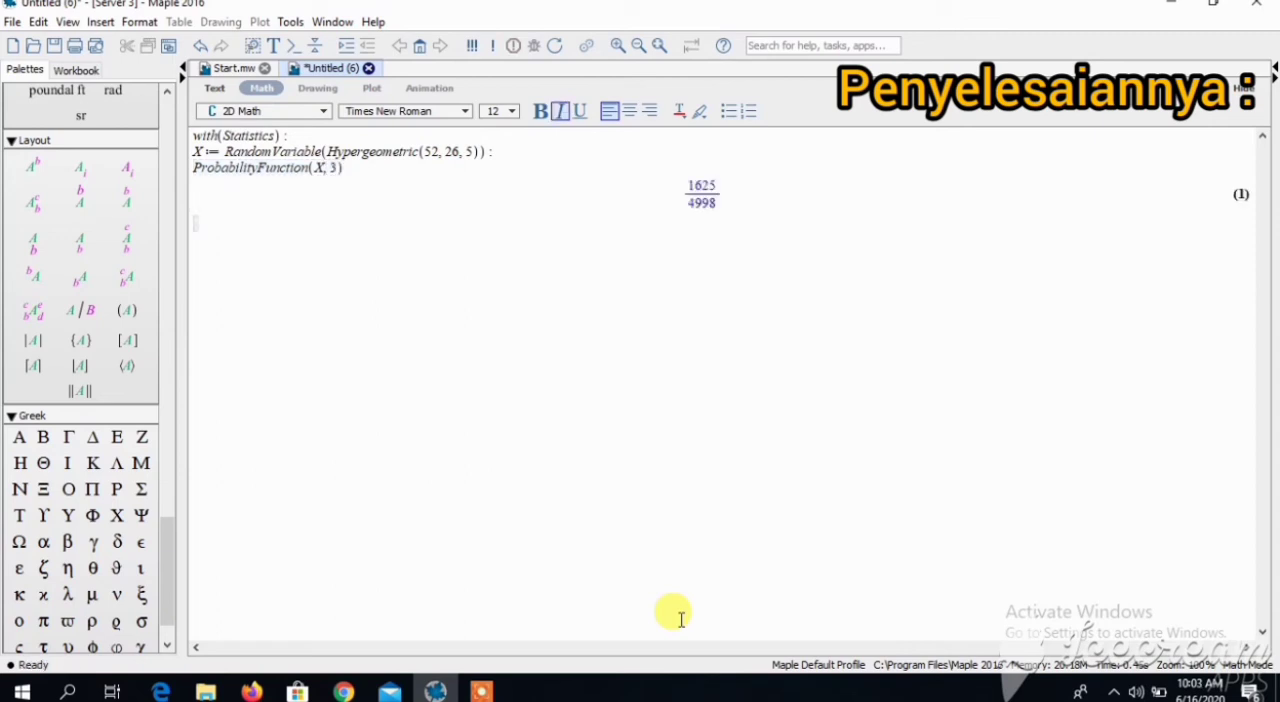
- Compute the probability that X equals 3 with Probability(X = 3)
type("Probability")
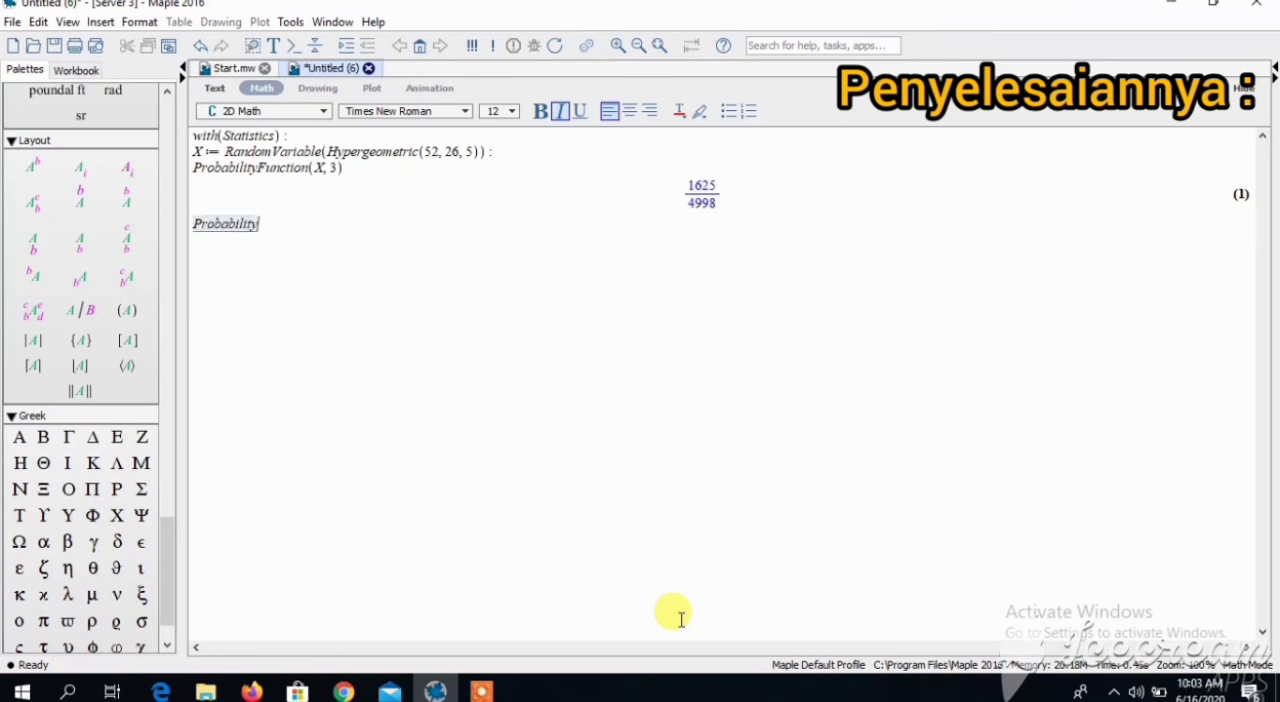
type("(X")
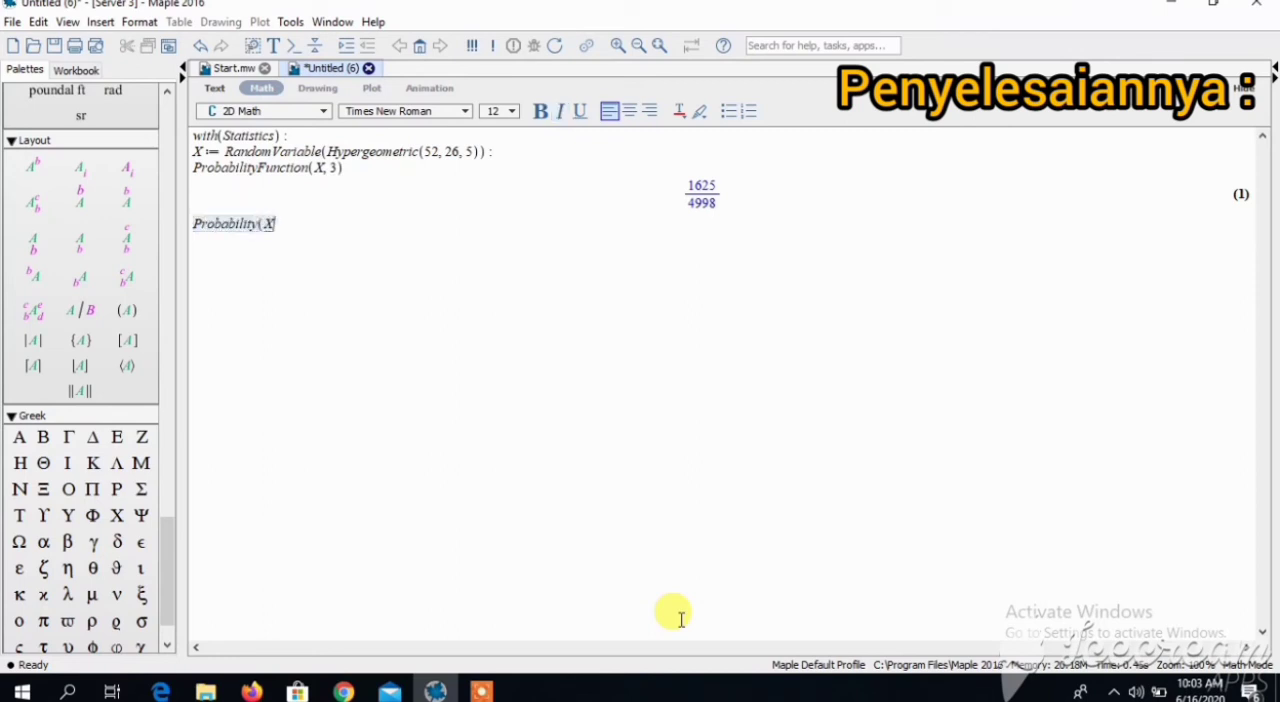
type(" = 3)")
key("Return")
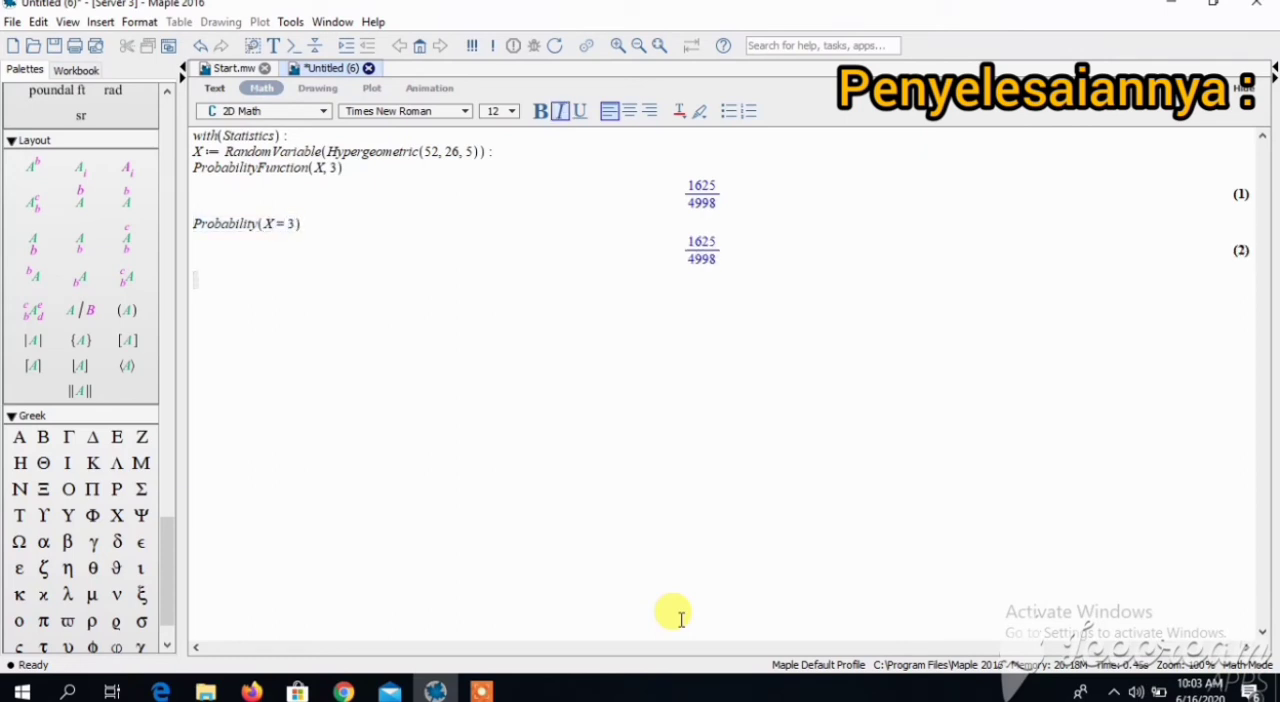
- Evaluate the probability function of X at 3 as a decimal with evalf(ProbabilityFunction(X, 3))
type("evalf(")
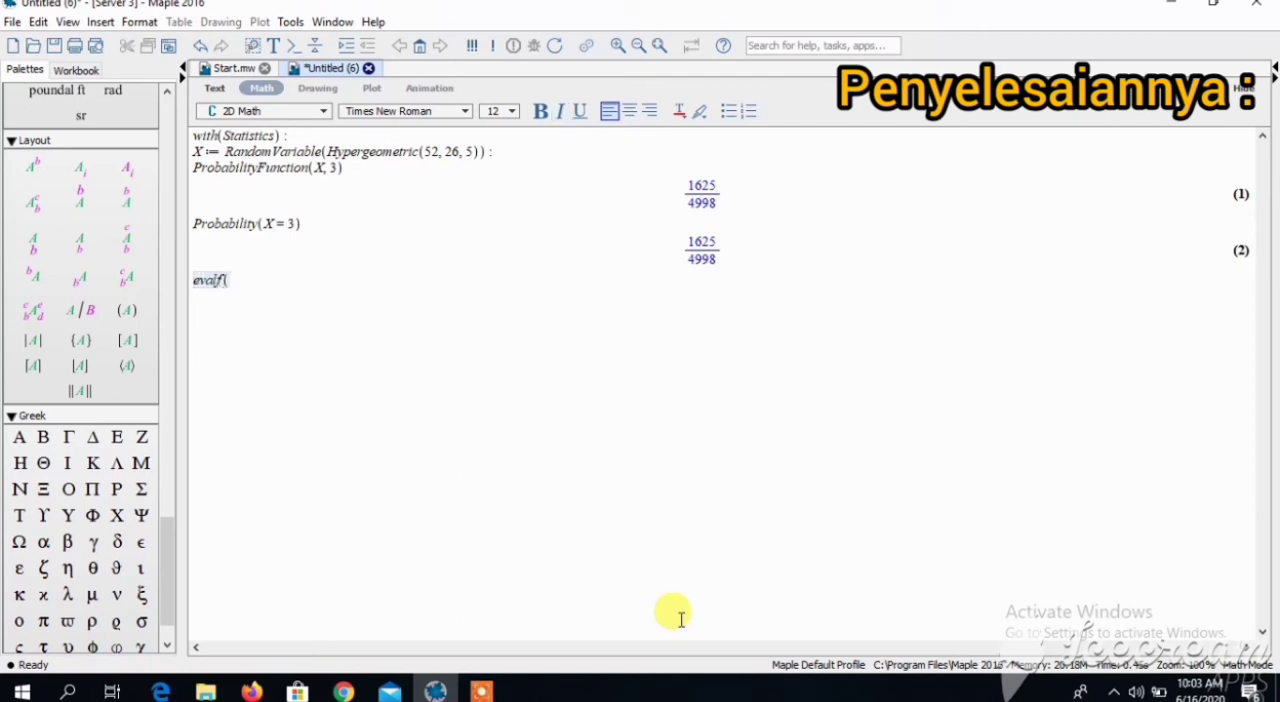
type("Prob")
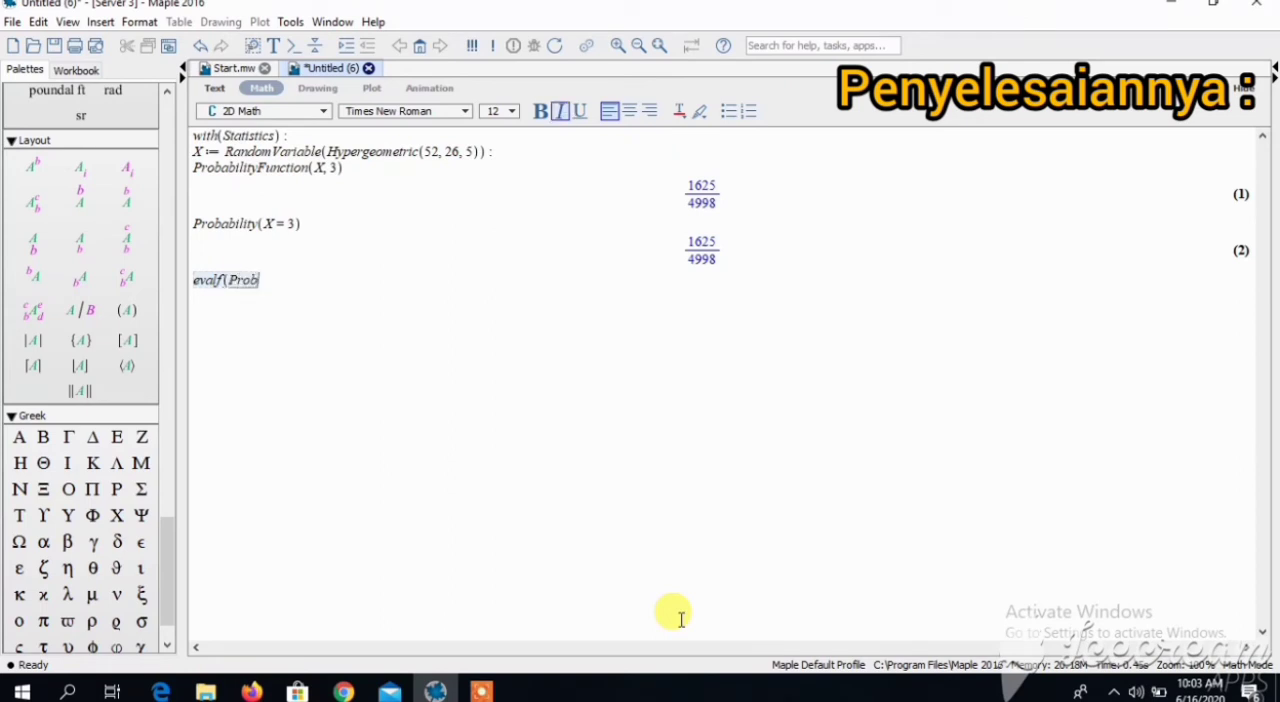
type("abilityFu")
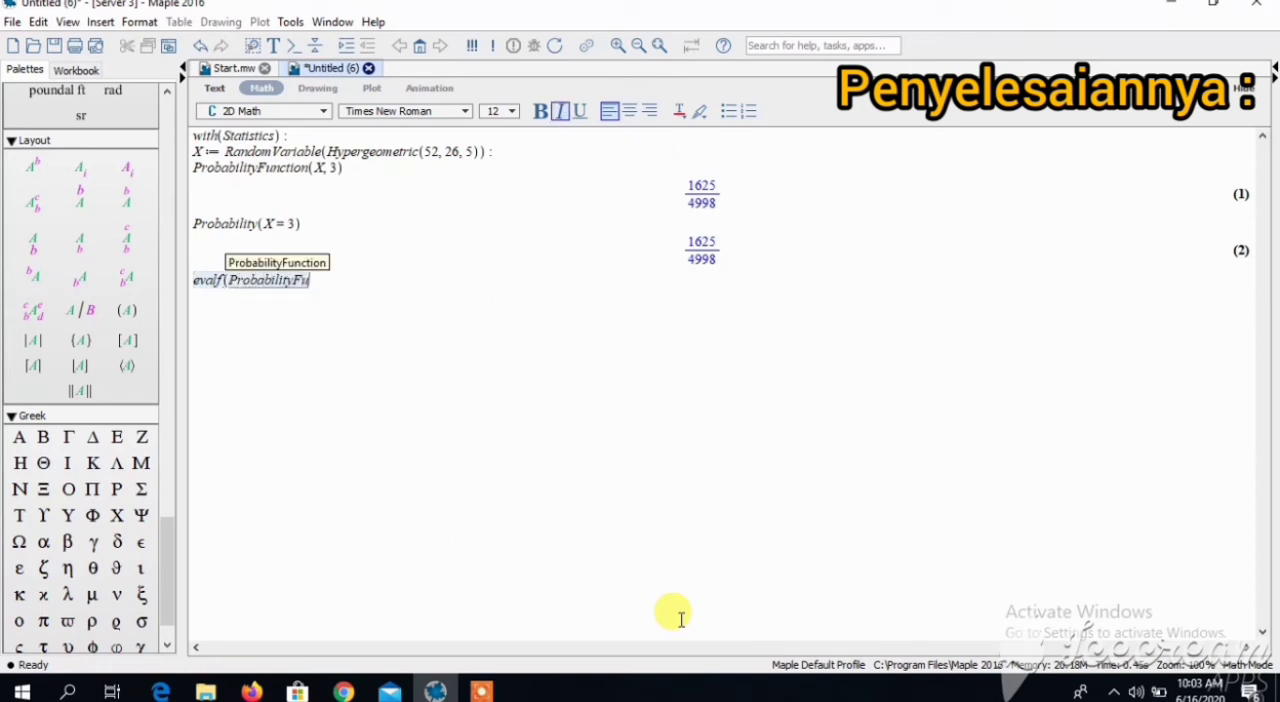
type("nction")
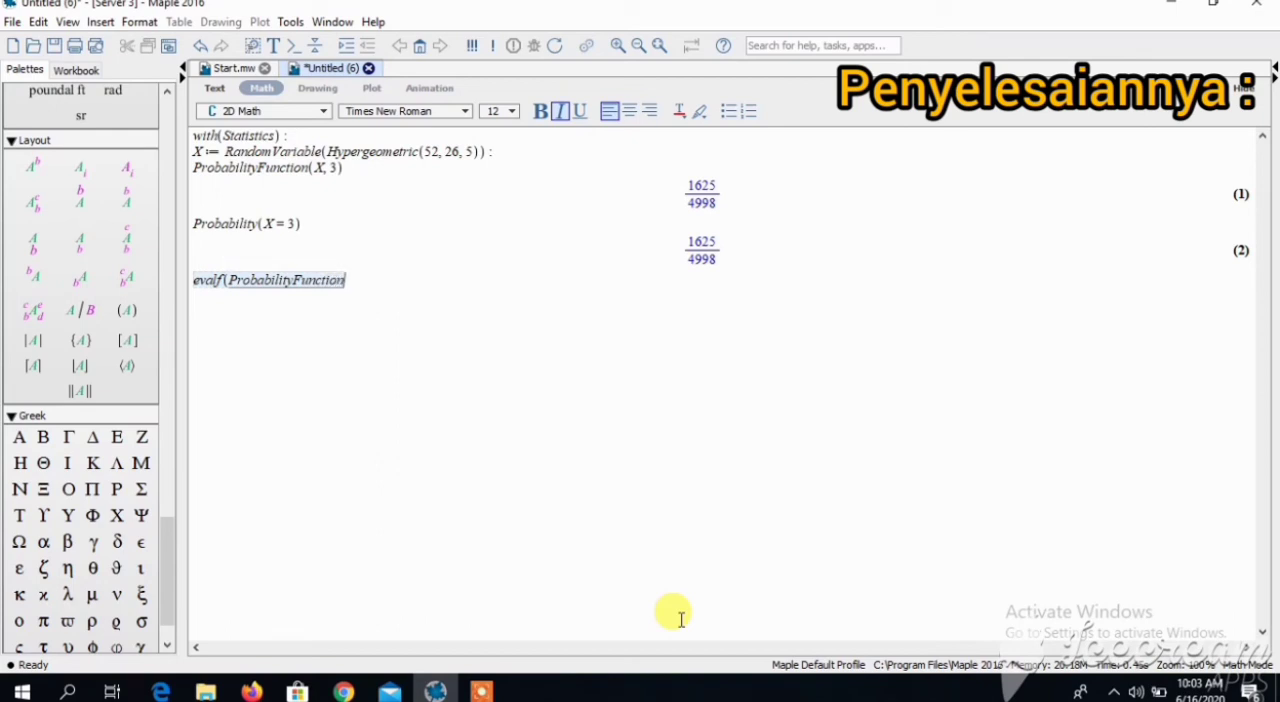
type("(X, 3)")
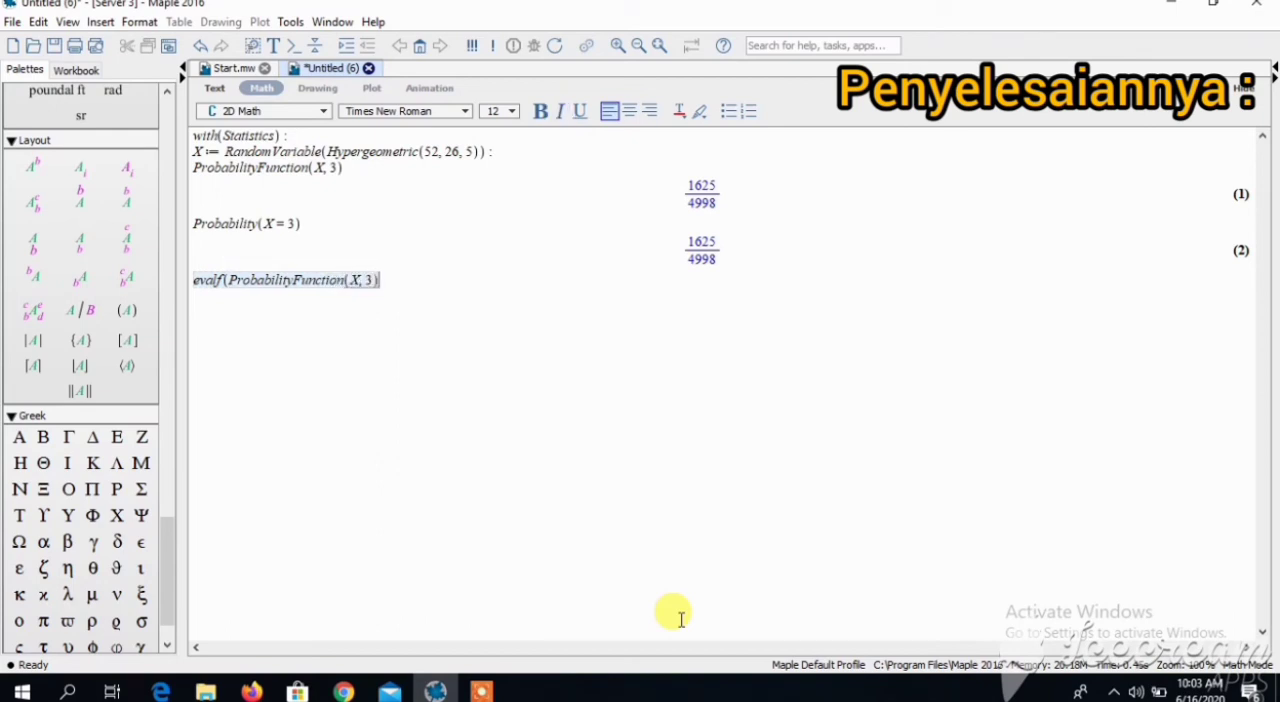
type(")")
key("Return")
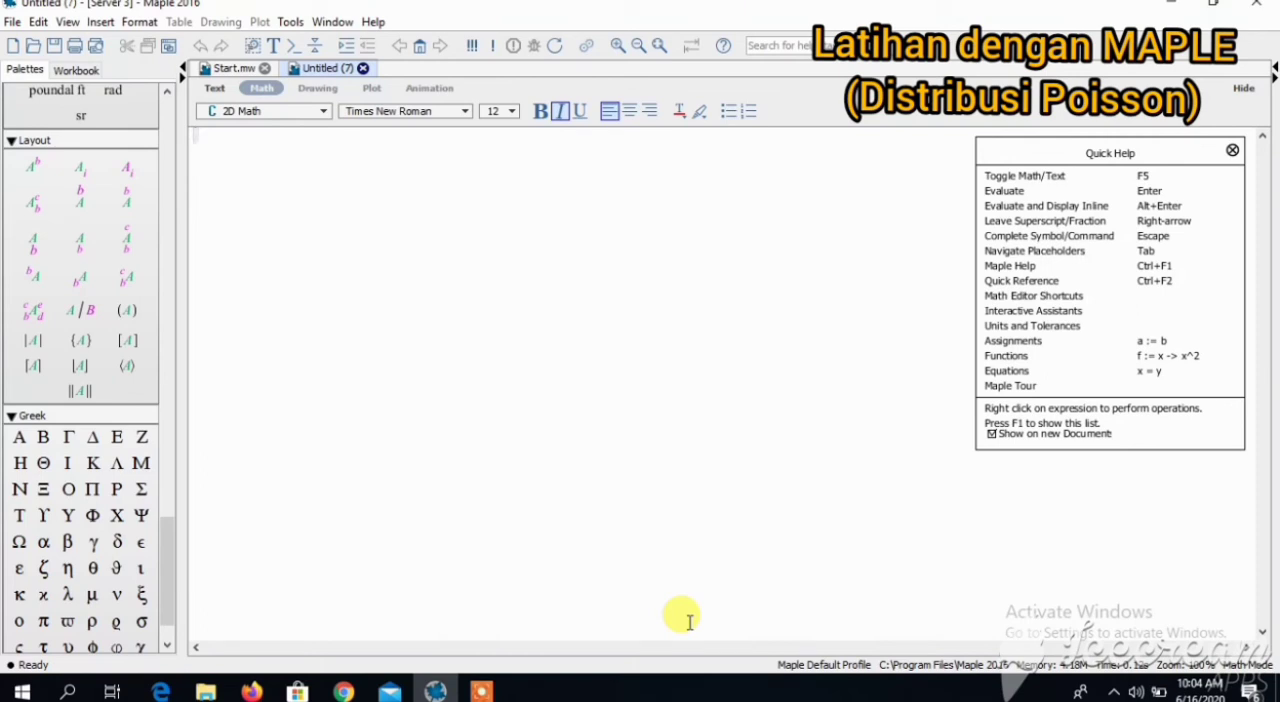
- Load the Statistics package in the blank Poisson worksheet with with(Statistics):, suppressing its output
type("with(Statis")
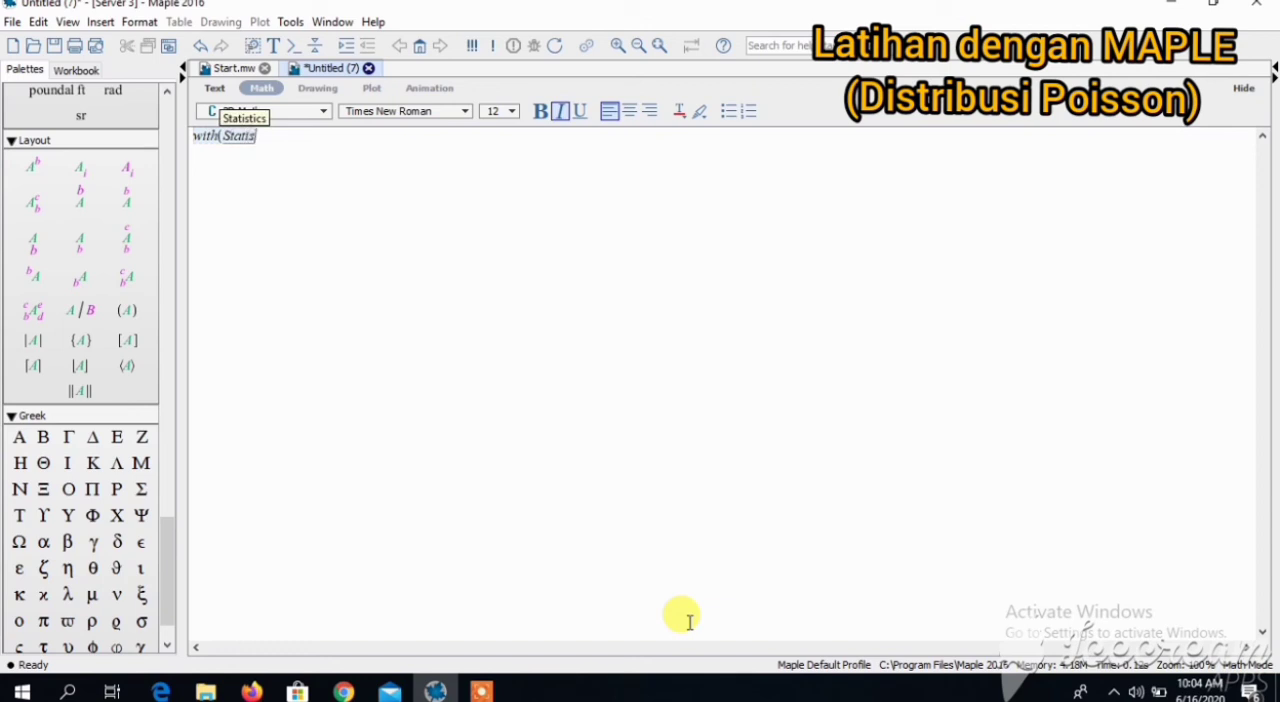
type("tics) :")
key("Return")
- Define the random variable X := RandomVariable(Poisson(λ)): with its output suppressed
type("X := ")
type("RandomVa")
type("riable")
type("(Poiss")
type("on(")
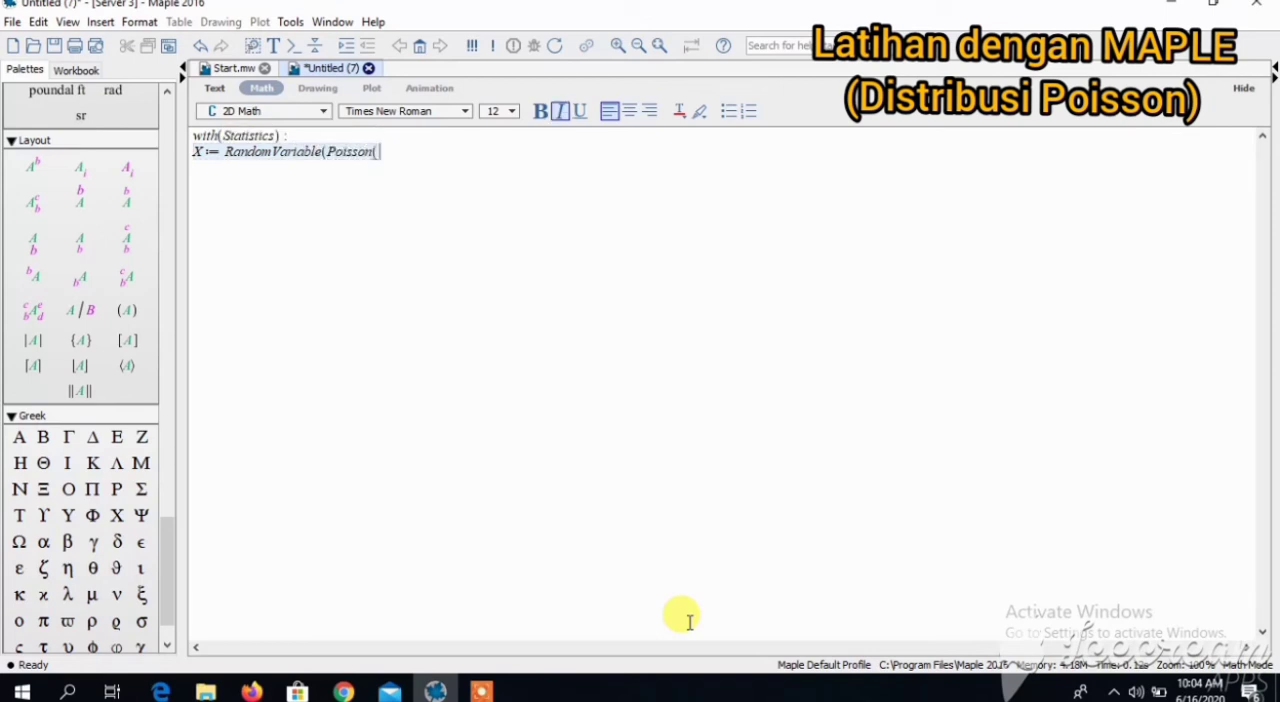
left_click(67, 594)
type("));")
key("Return")
- Compute the general Poisson probability function with ProbabilityFunction(X, x)
type("P")
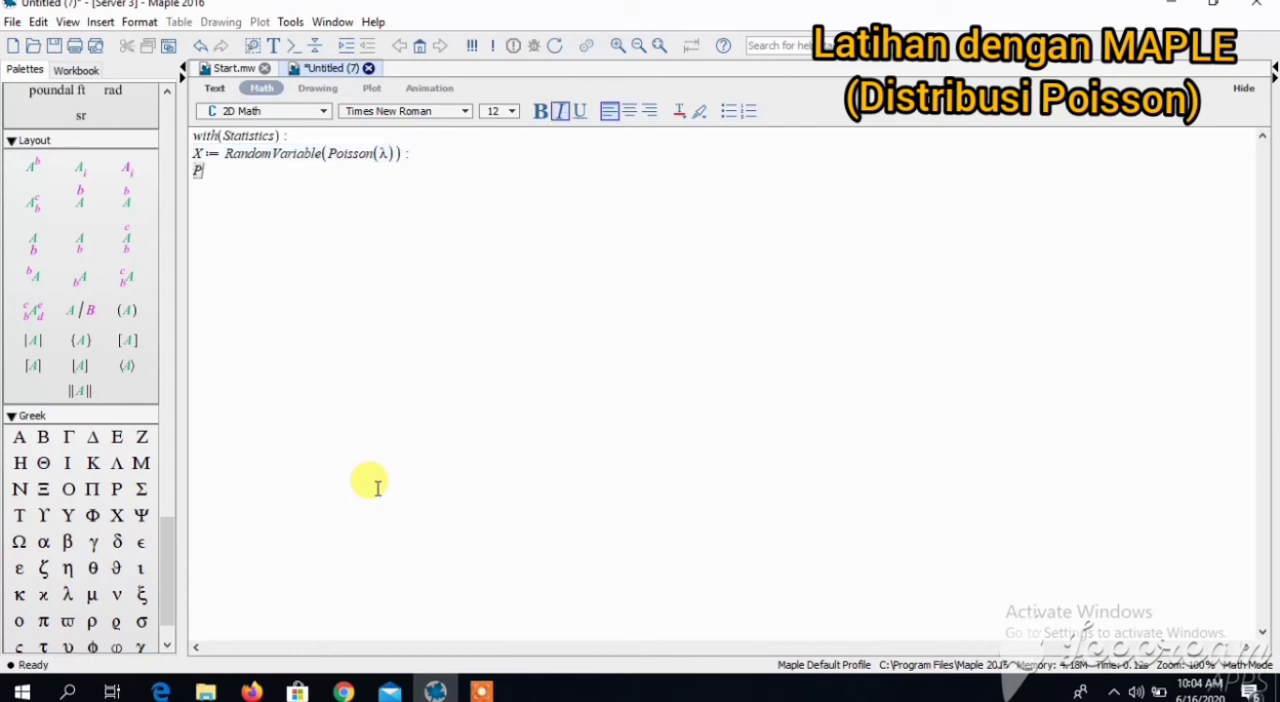
type("robabilityFunc")
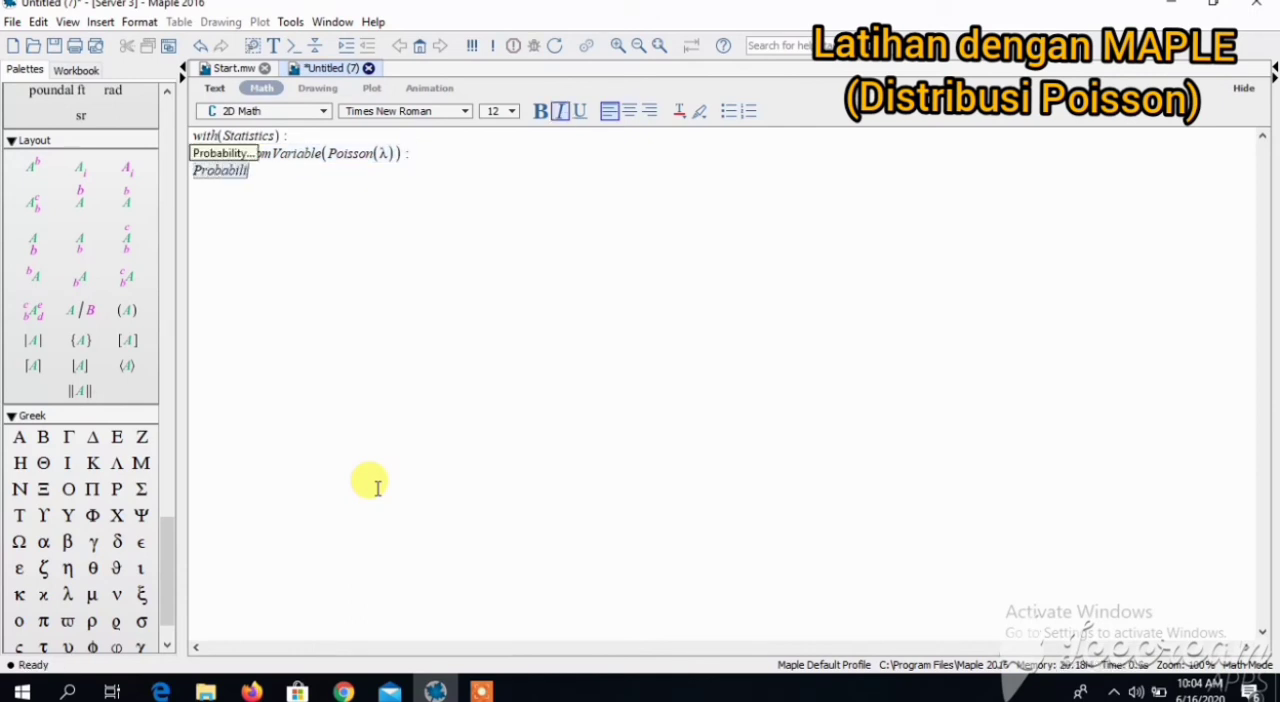
type("ti")
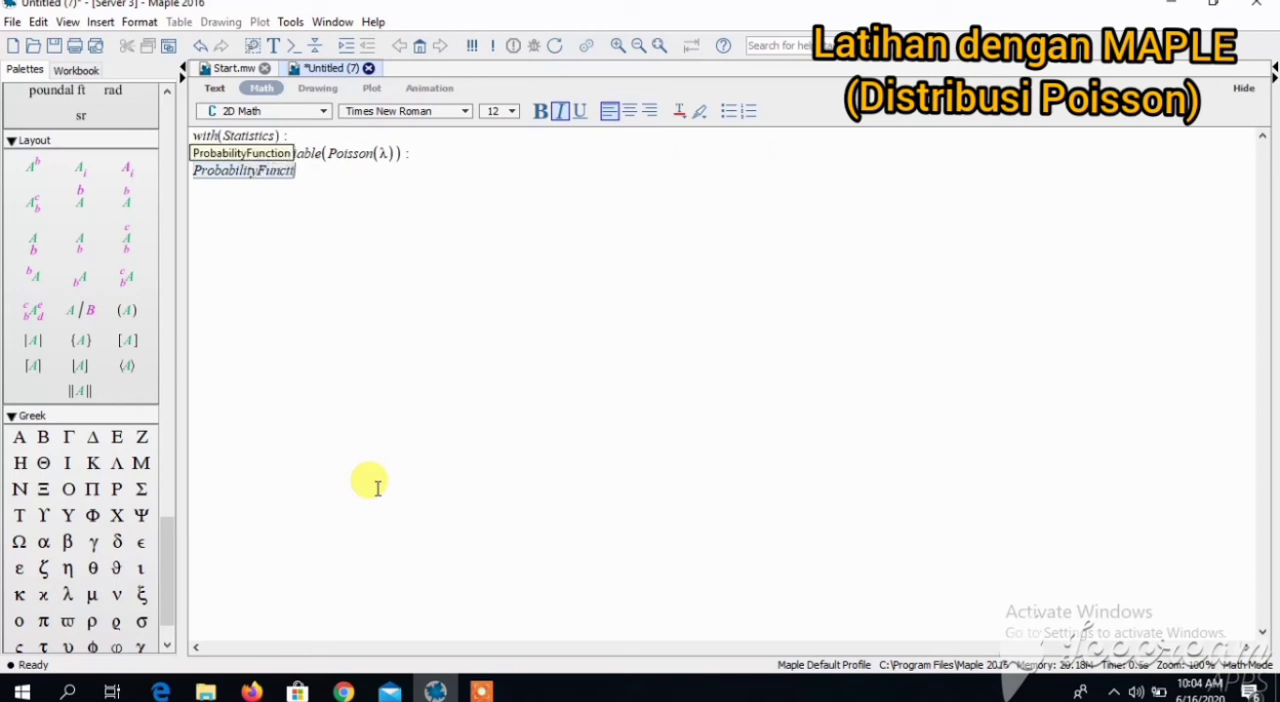
type("on(X, x")
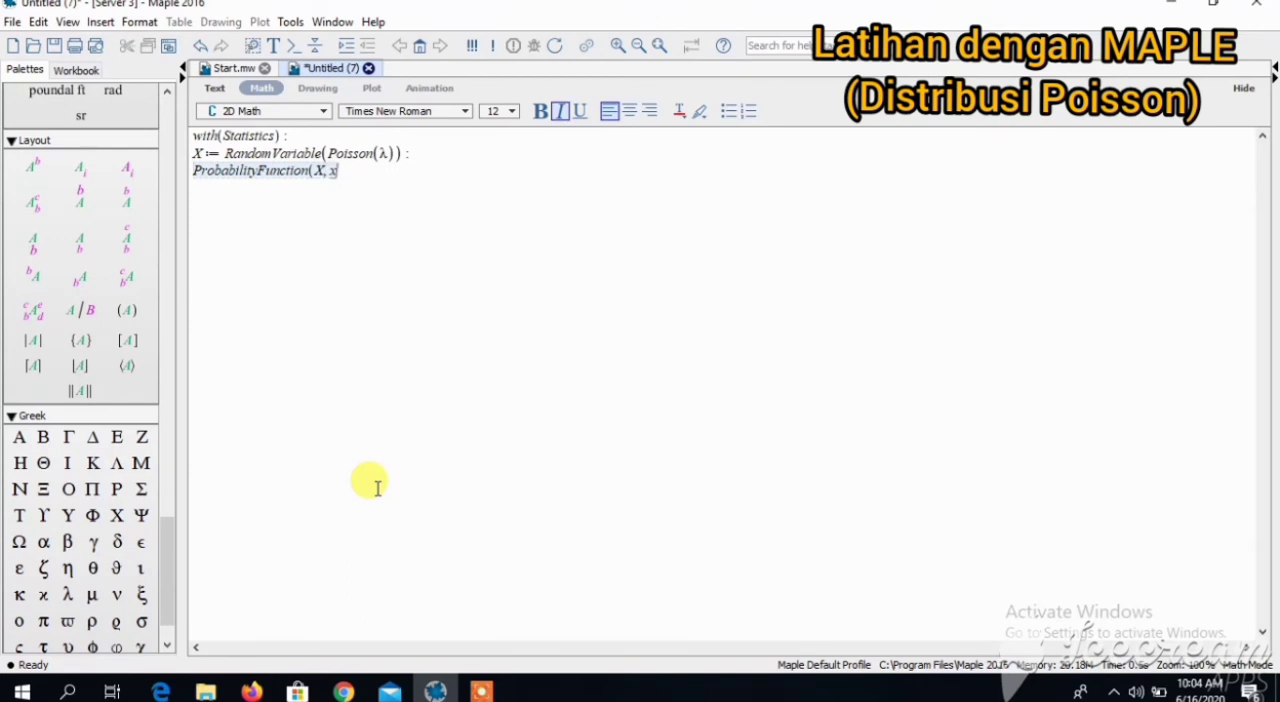
type(")")
key("Return")
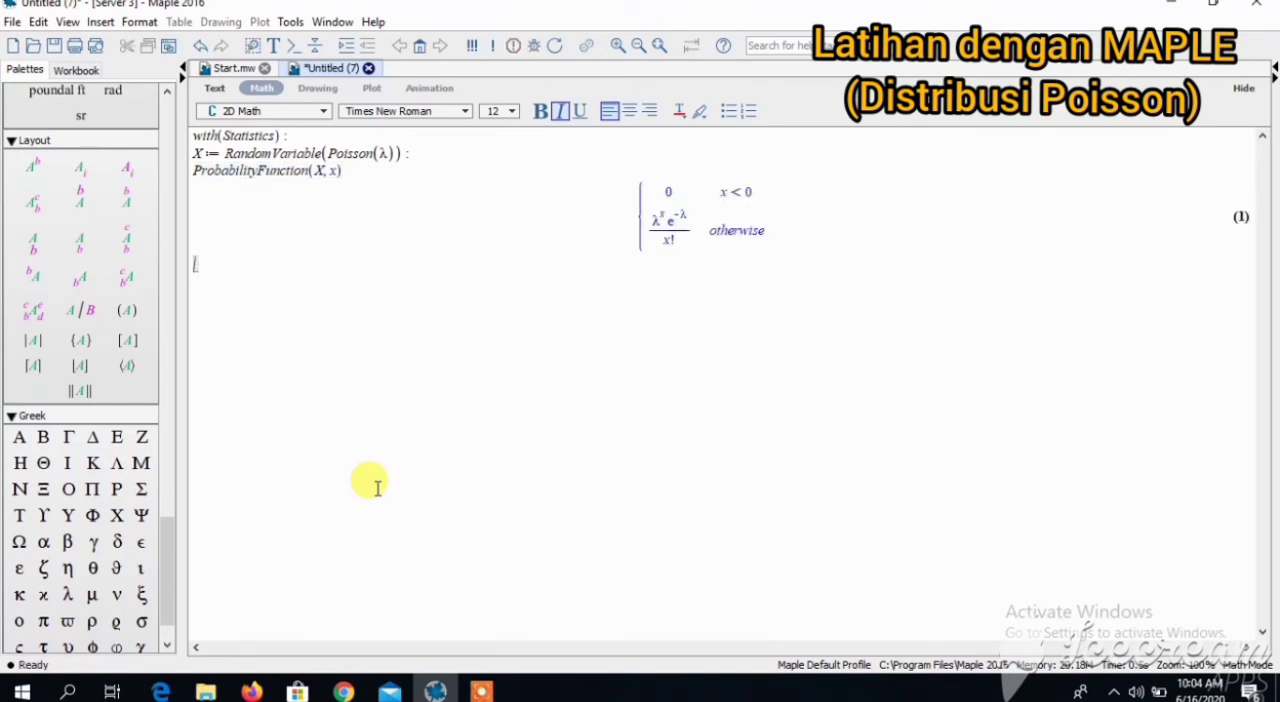
- Compute the mean and the variance of the Poisson variable with Mean(X) and Variance(X)
type("Mean(X)")
key("Return")
type("Variance(X")
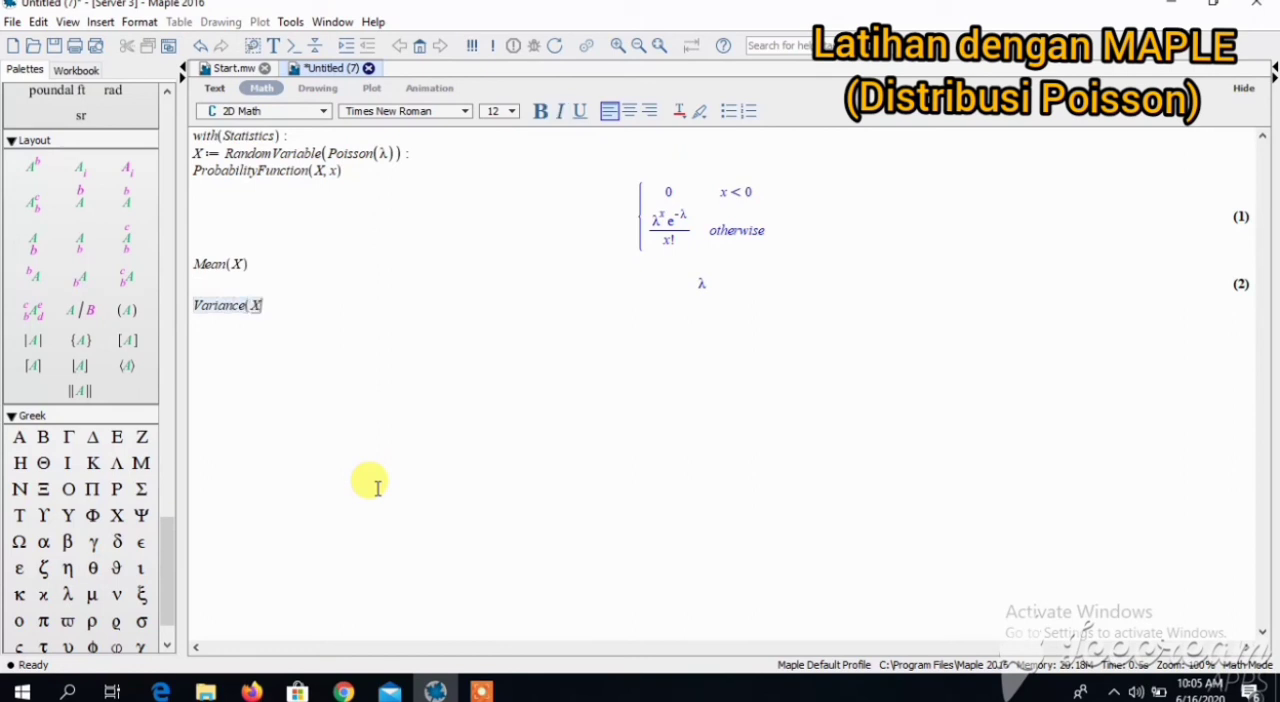
type(")")
key("Return")
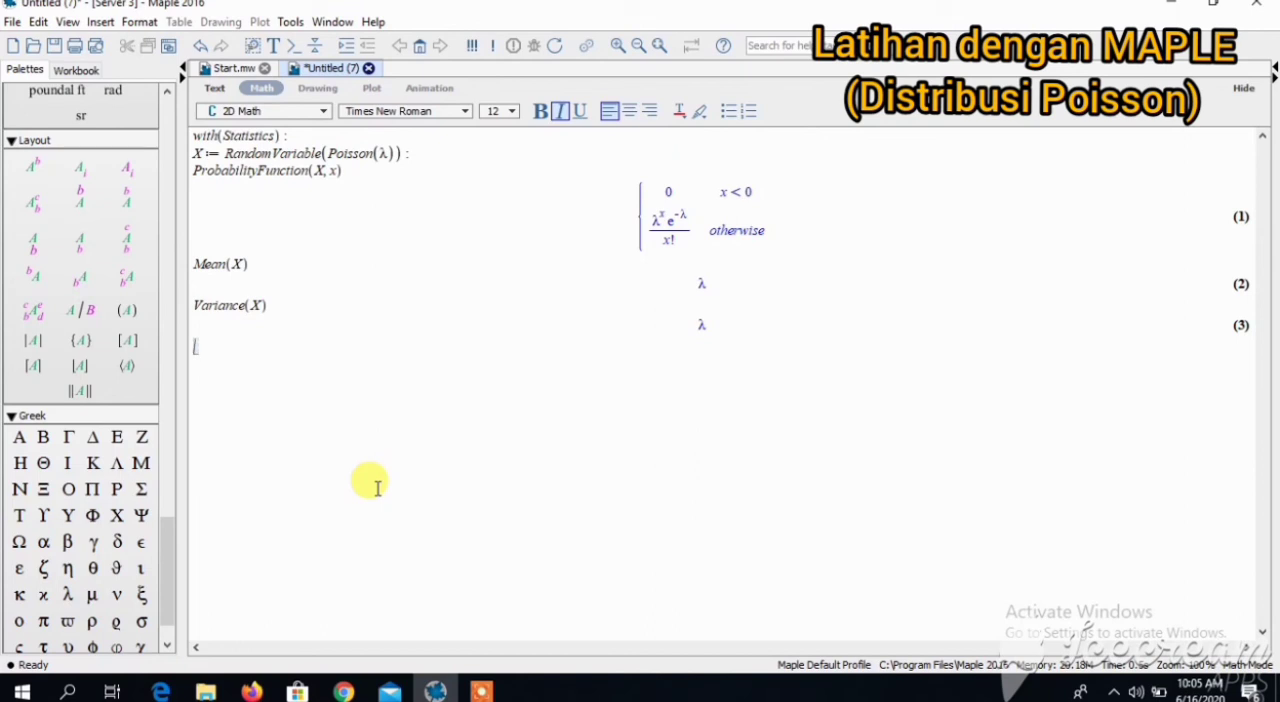
- Enter the line "menggambar garfikdistribusi poisson dengan λ = 15" below the variance result as a heading for the plot
type("menggamba")
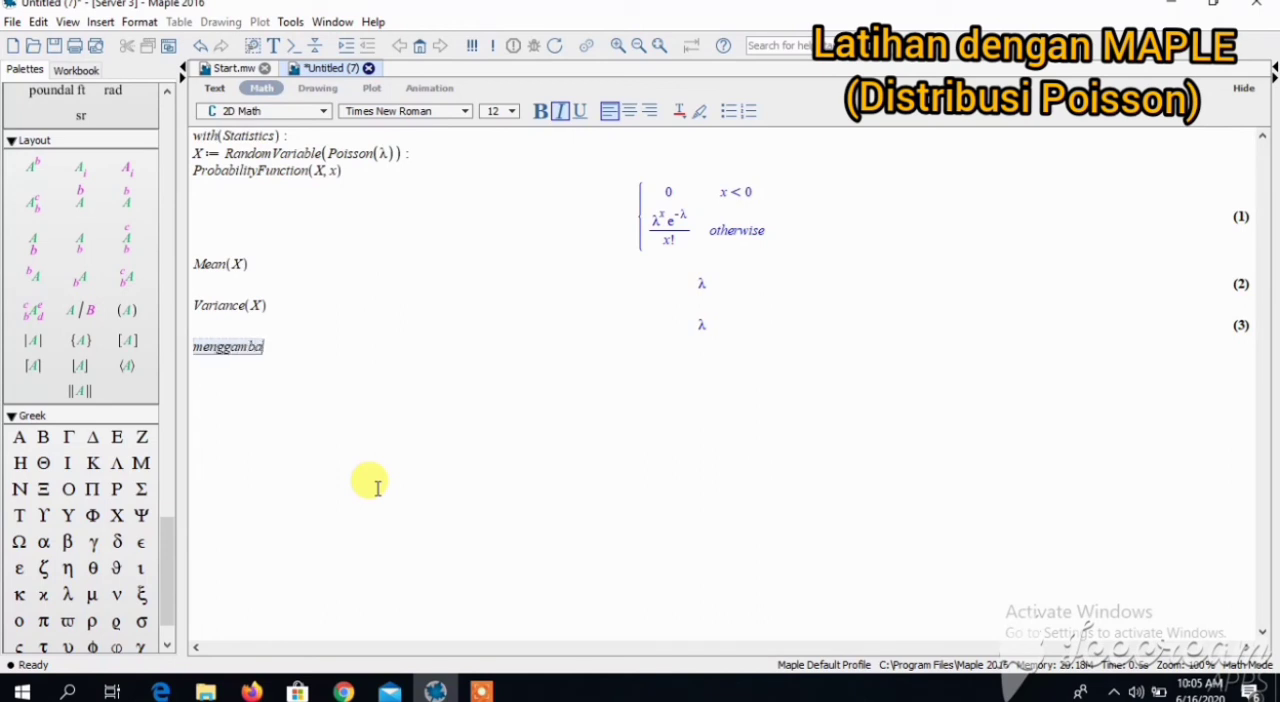
type("r garfikdis")
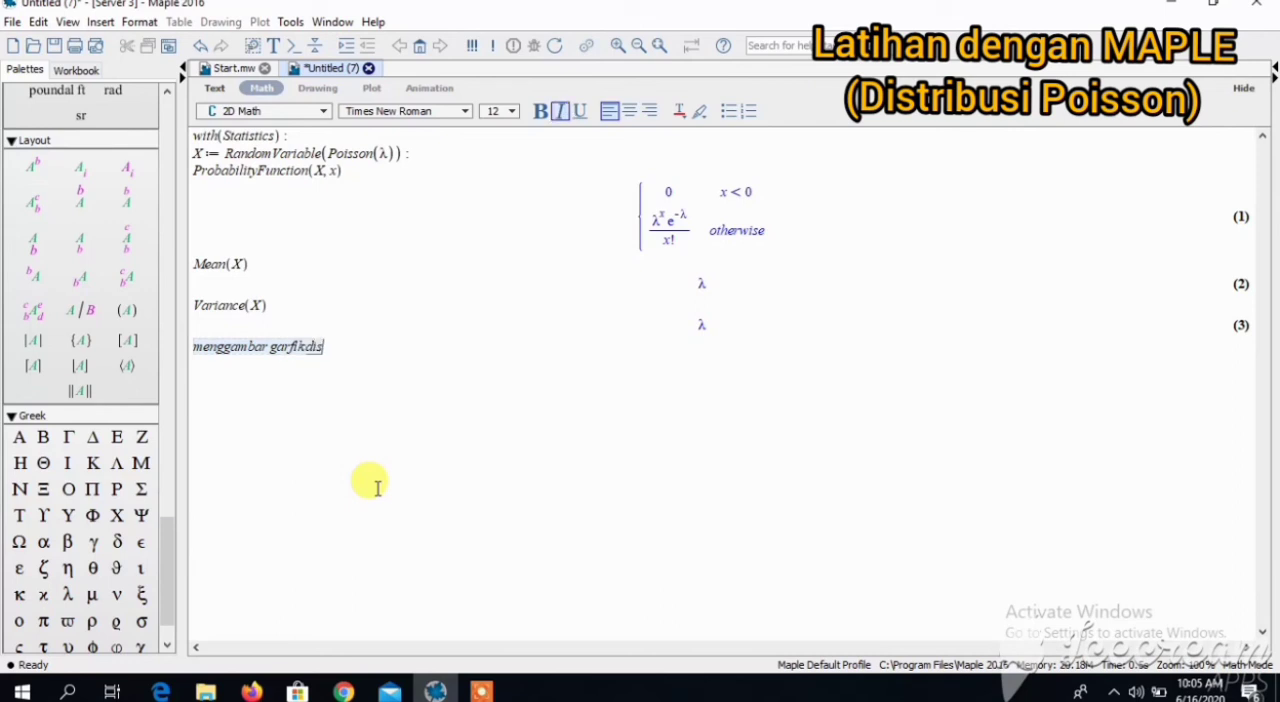
type("tribusi poisson")
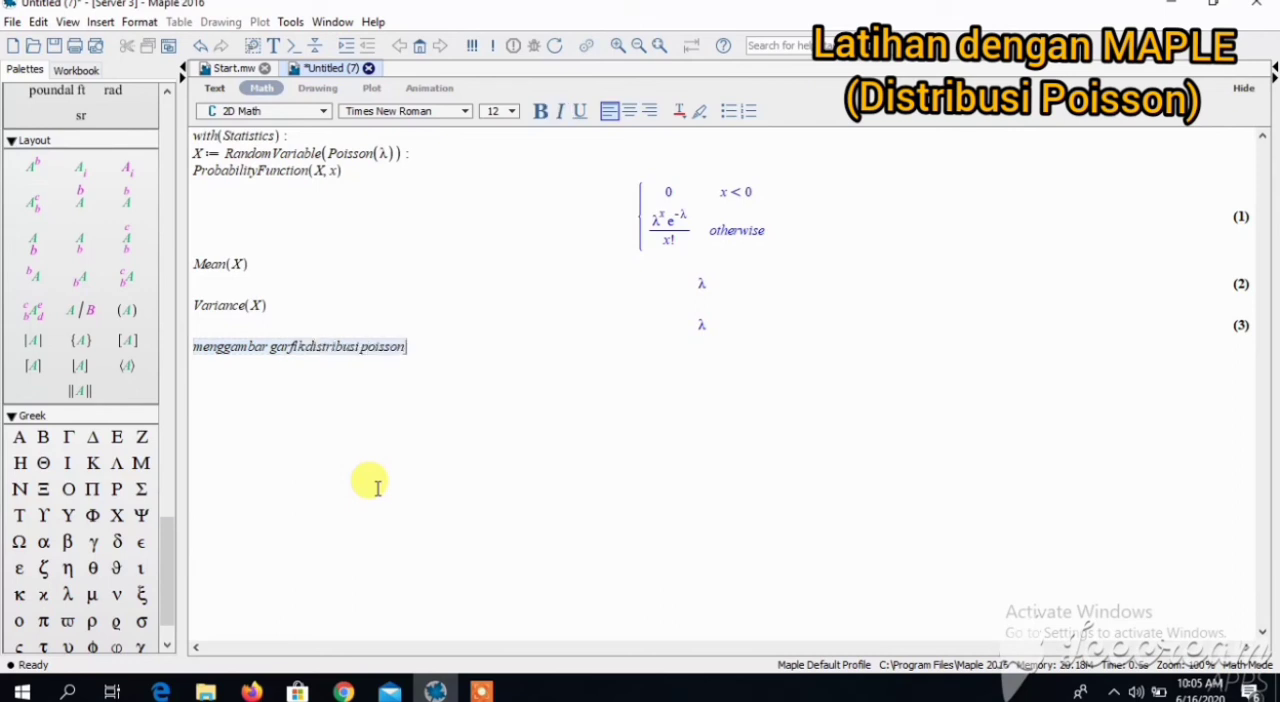
type(" dengan")
left_click(67, 594)
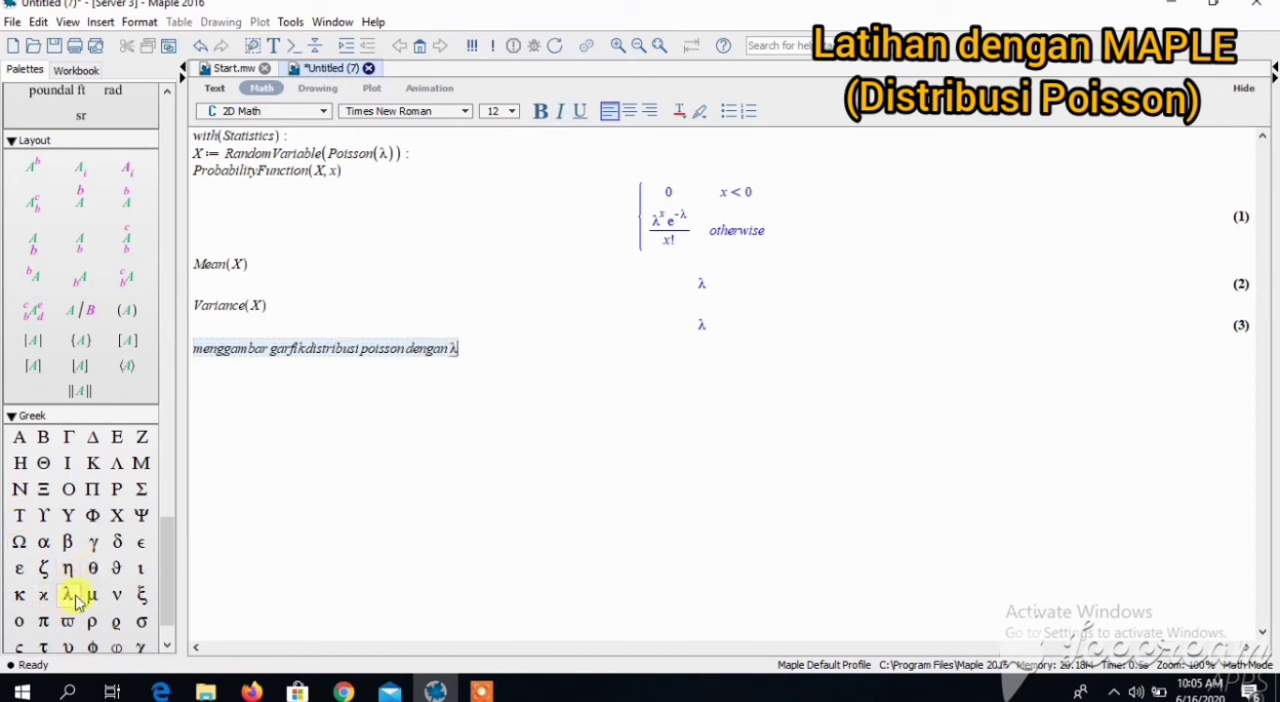
type("= ")
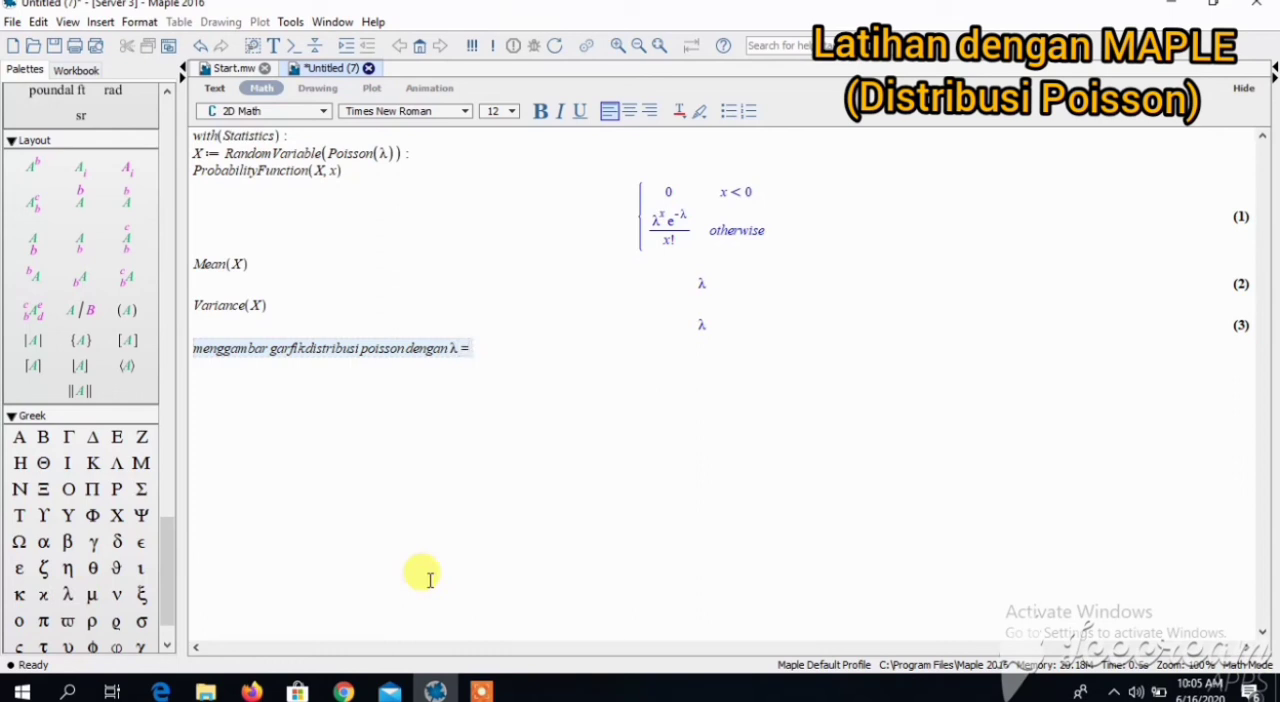
type("15")
key("Return")
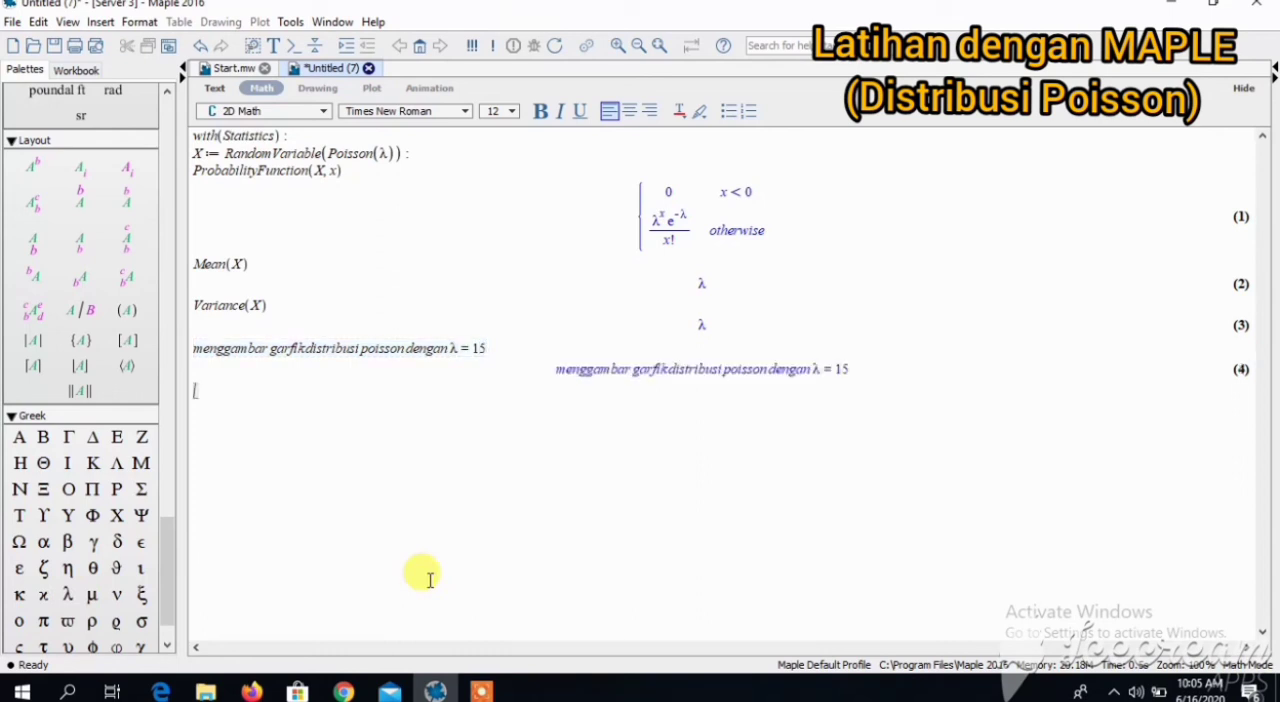
- Load the Student Statistics package with with(Student[Statistics]):, suppressing its output
type("with(Student[St")
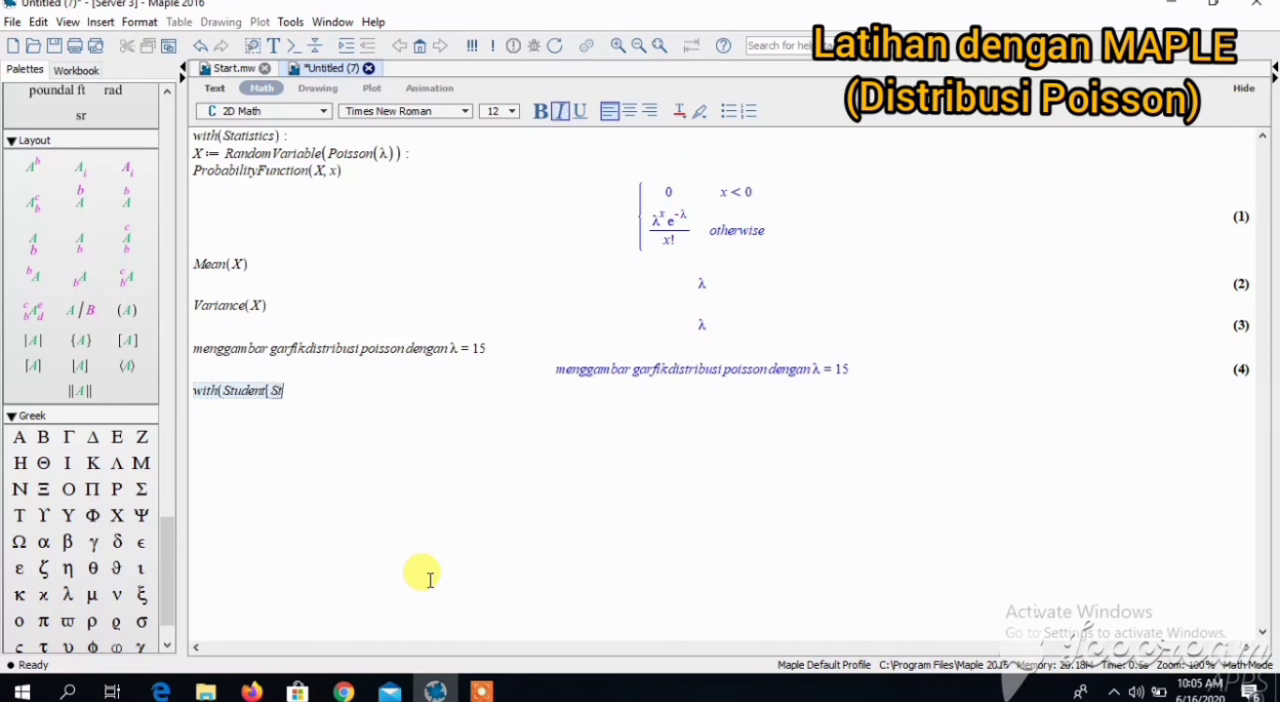
type("atist")
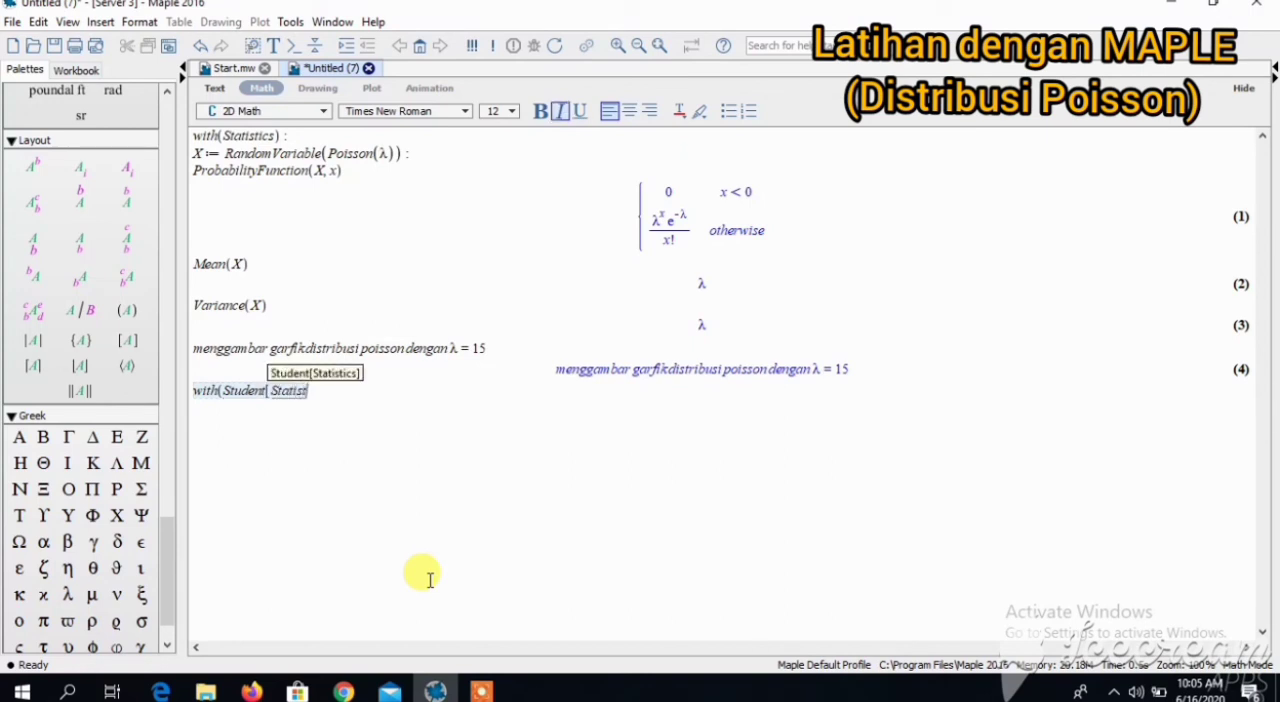
type("ics]) :")
key("Return")
- Define the random variable Y := PoissonRandomVariable(15): with its output suppressed
type("Y")
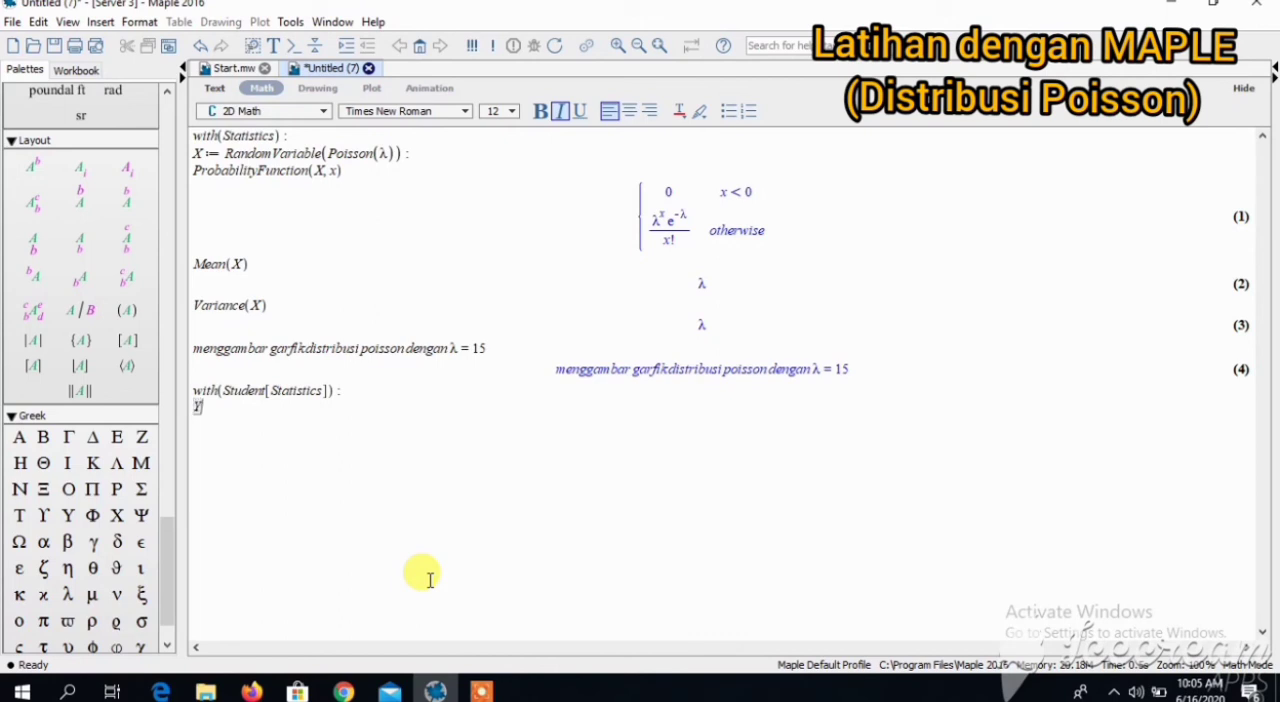
type(":=")
type("Pos")
key("BackSpace")
key("BackSpace")
type("isso")
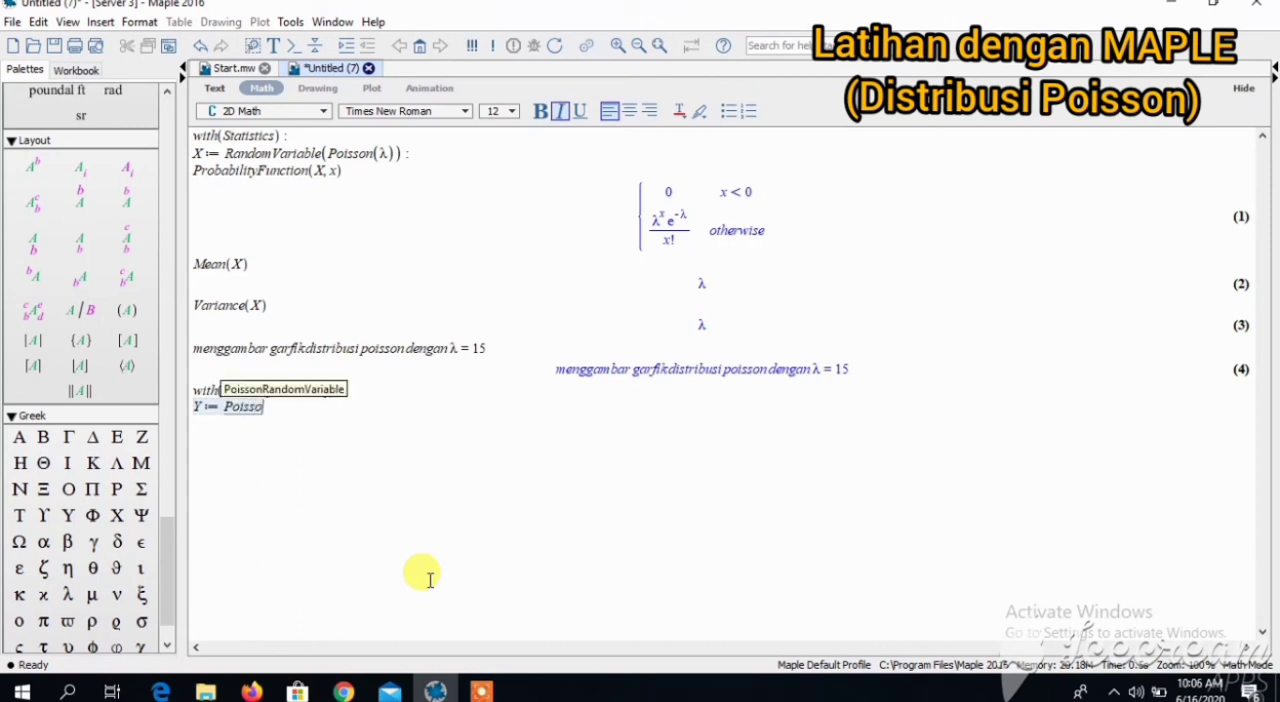
type("nRandom")
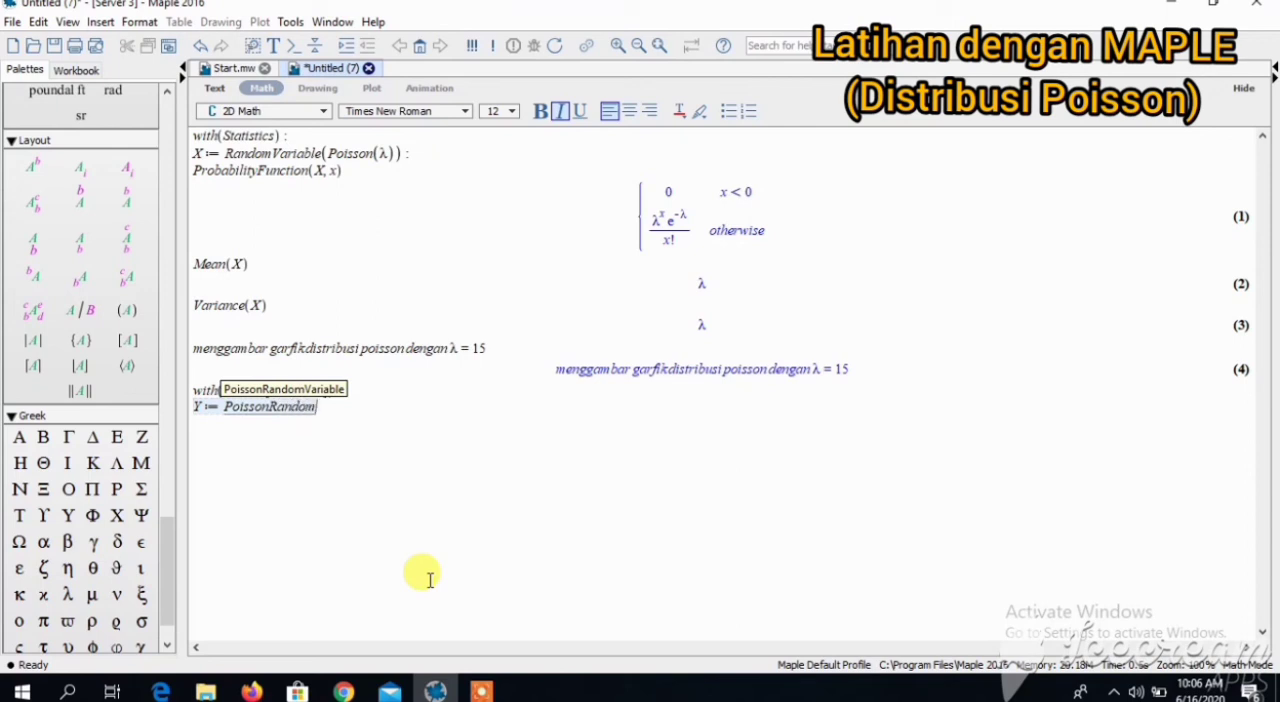
type("Variable")
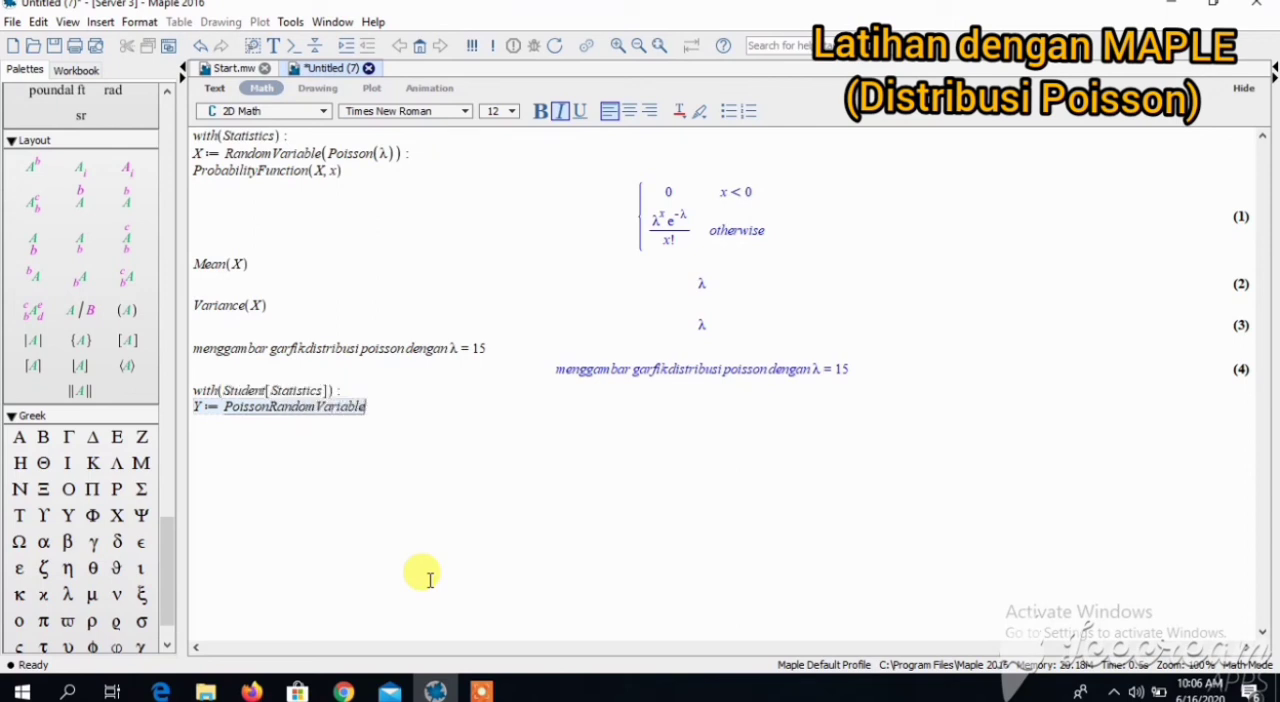
type("(")
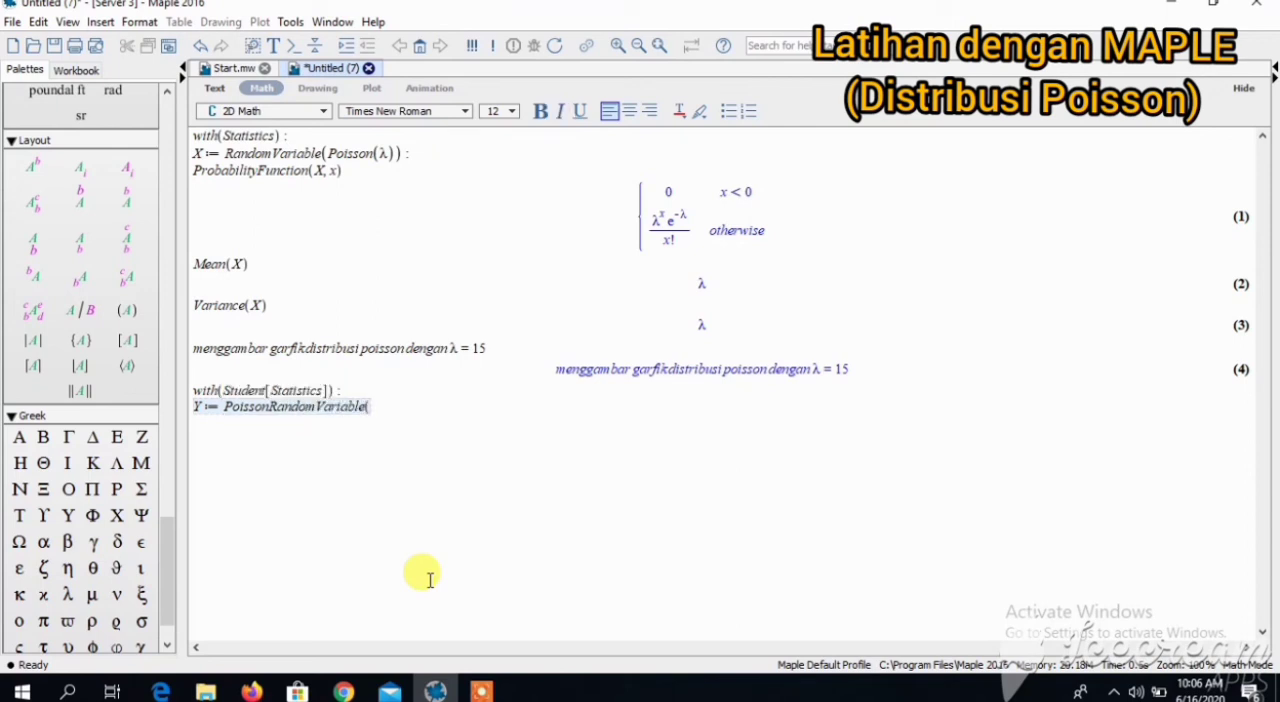
type("15) :")
key("Return")
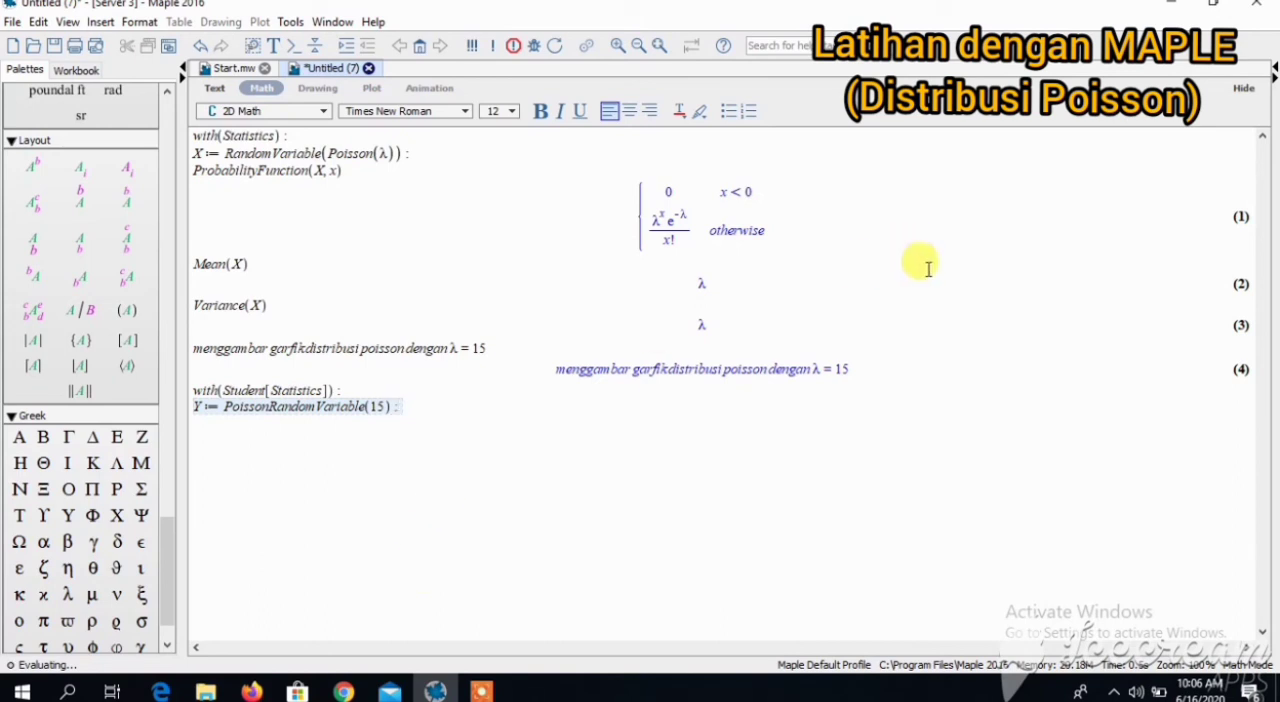
- Plot the Poisson probability function of Y with ProbabilityFunction(Y, x, output = plot)
left_click(651, 419)
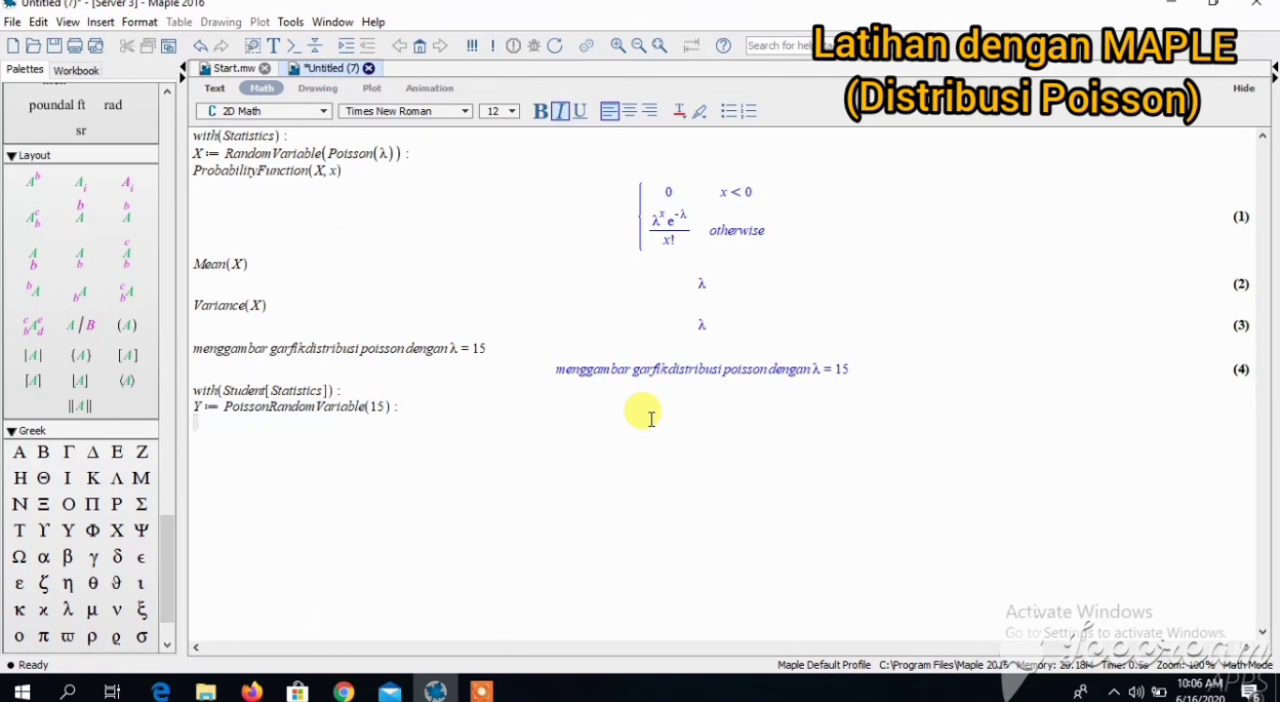
type("Probabi")
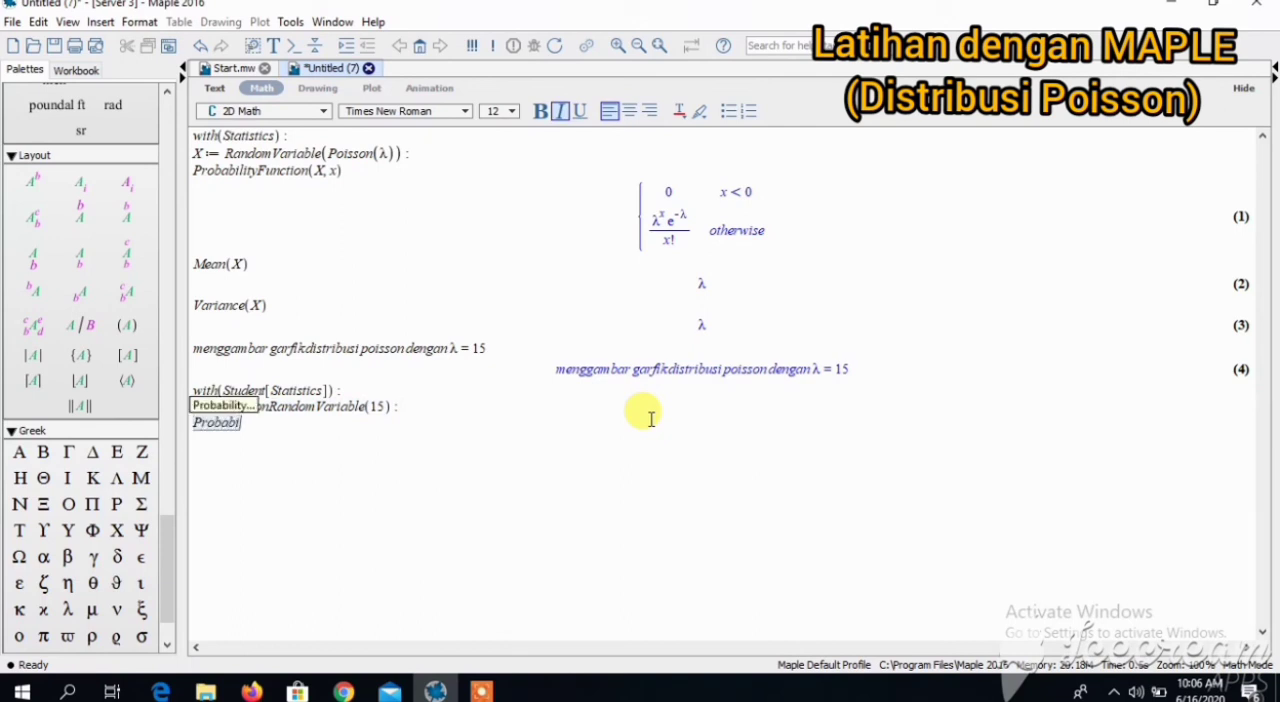
type("lityFu")
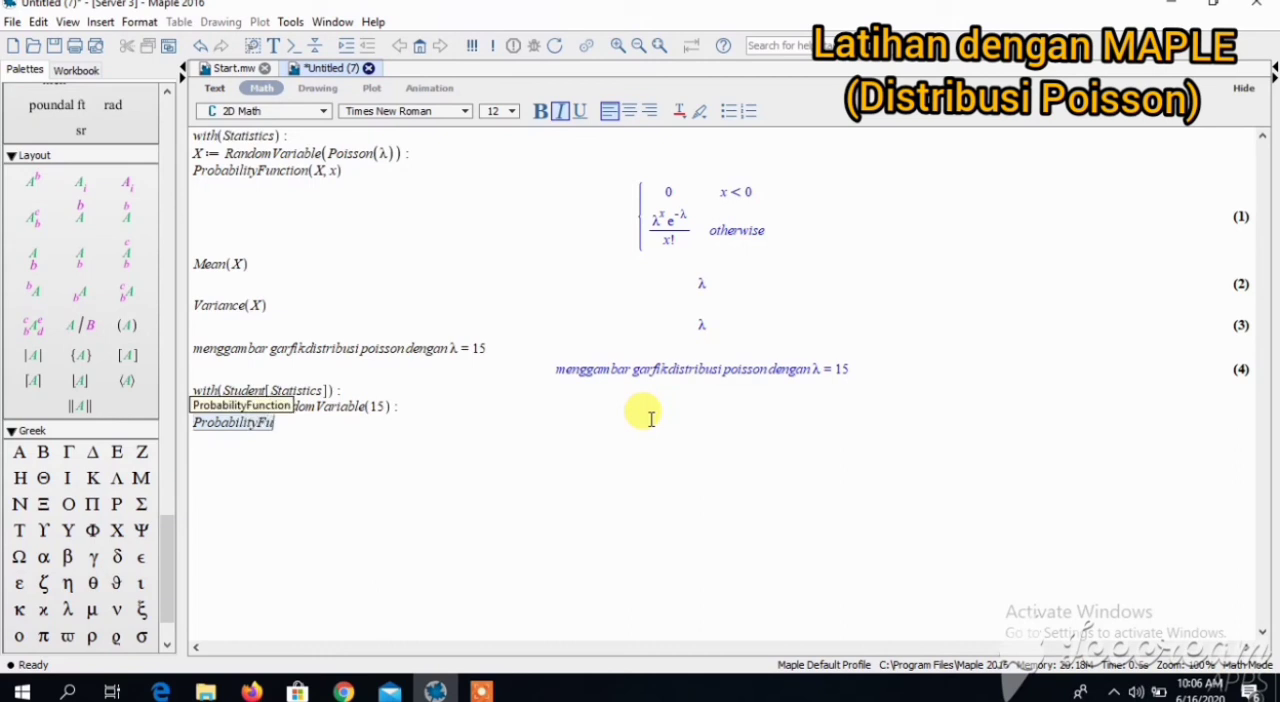
type("nction")
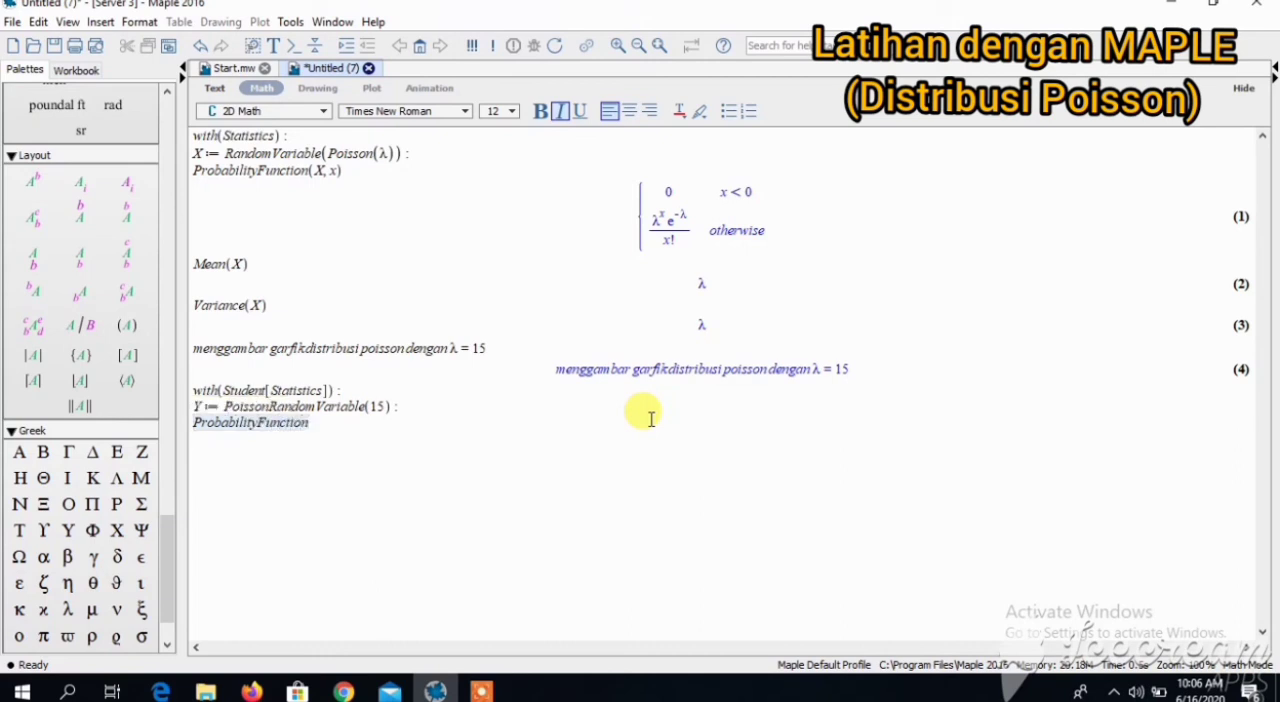
type("(Y, x), output =")
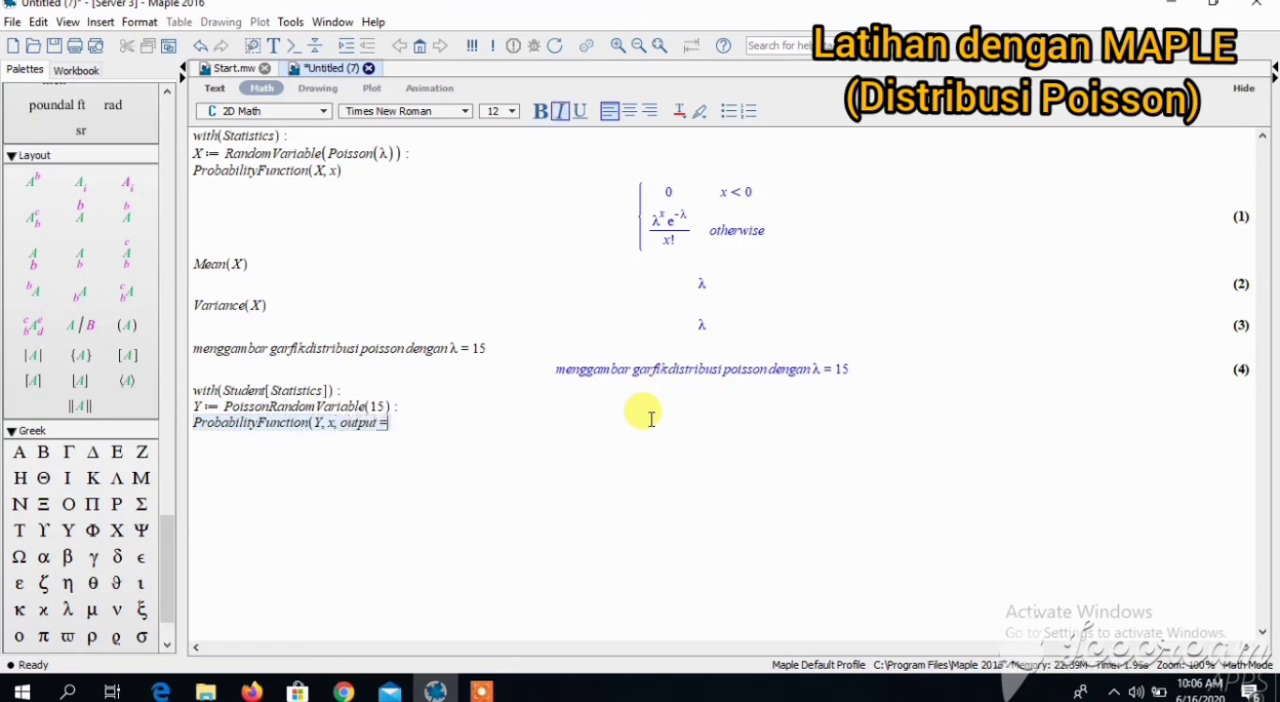
type(" plot")
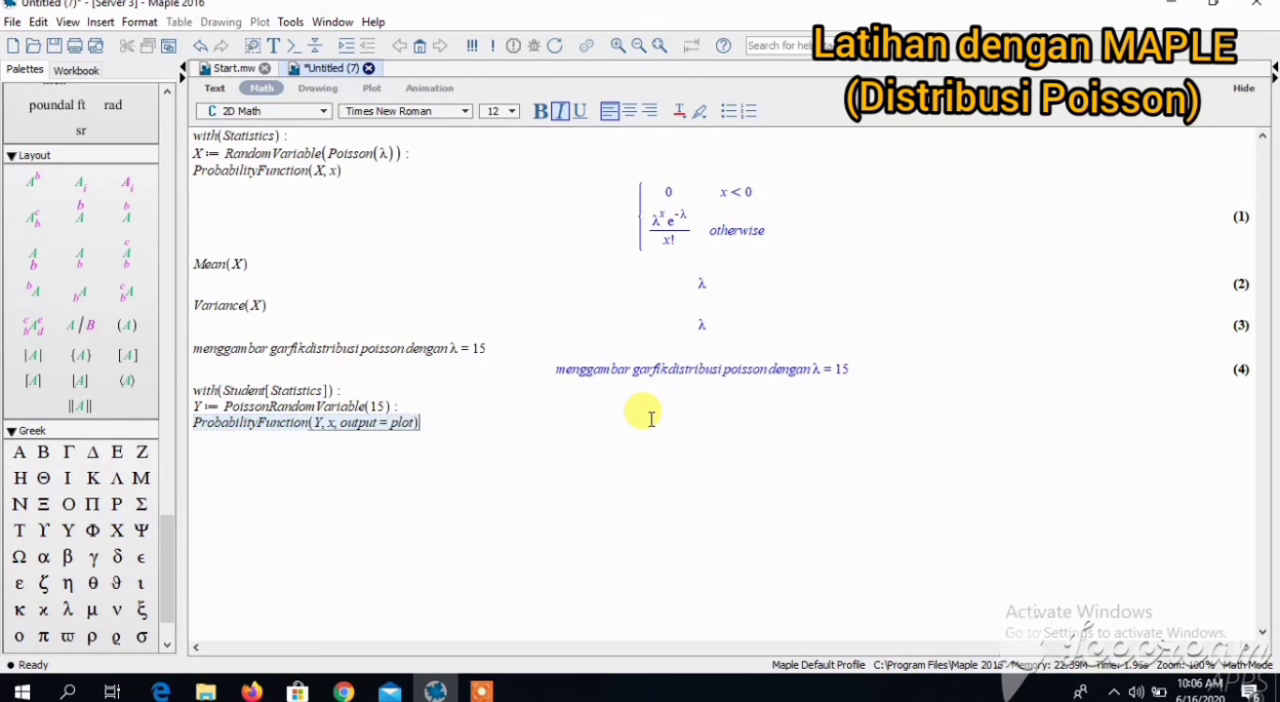
key("Return")
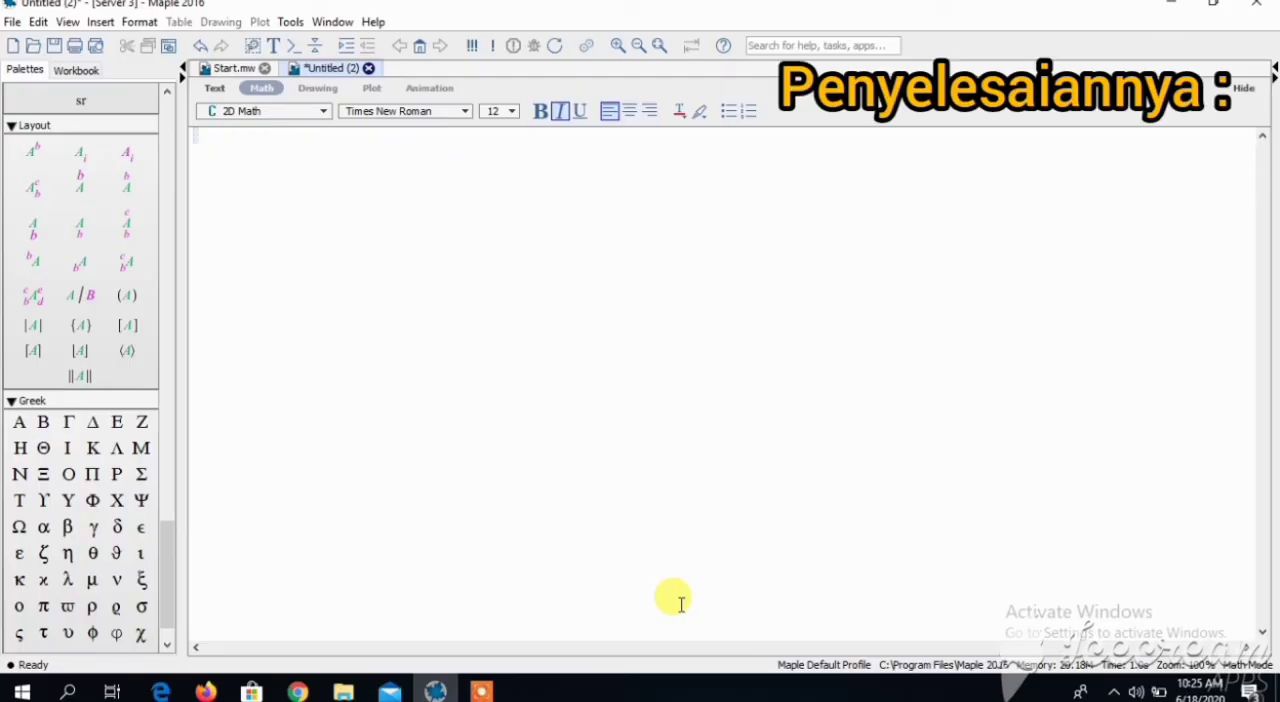
- Load the Statistics package in the empty document with with(Statistics):, suppressing its output
type("with(Statist")
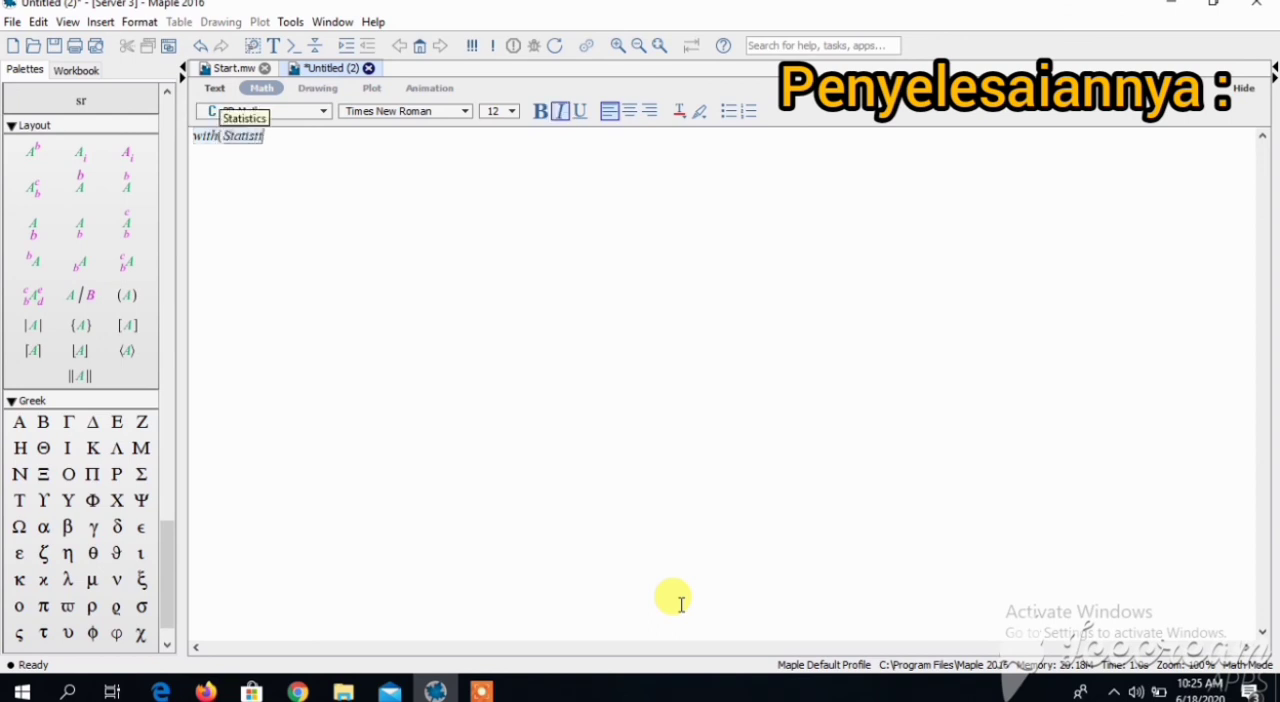
type("ics) :")
key("Return")
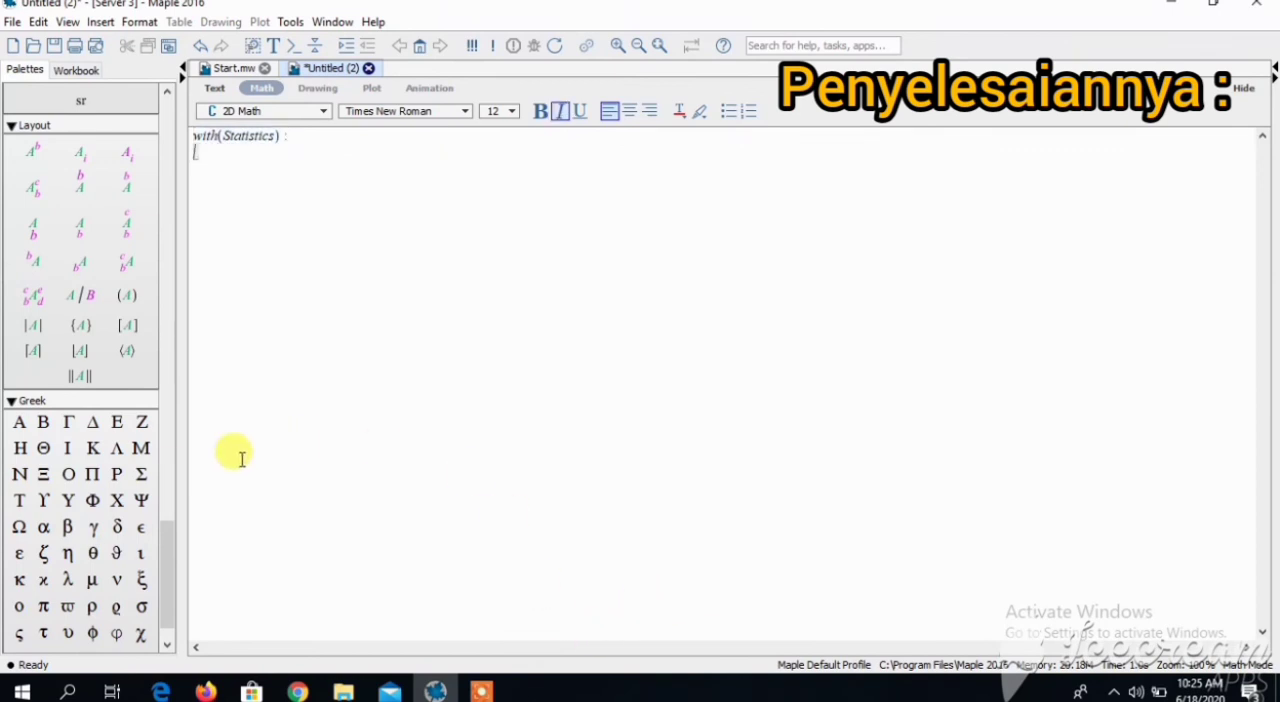
- Define the Poisson parameter λ as the product 3000·0.005 and evaluate it
left_click(78, 580)
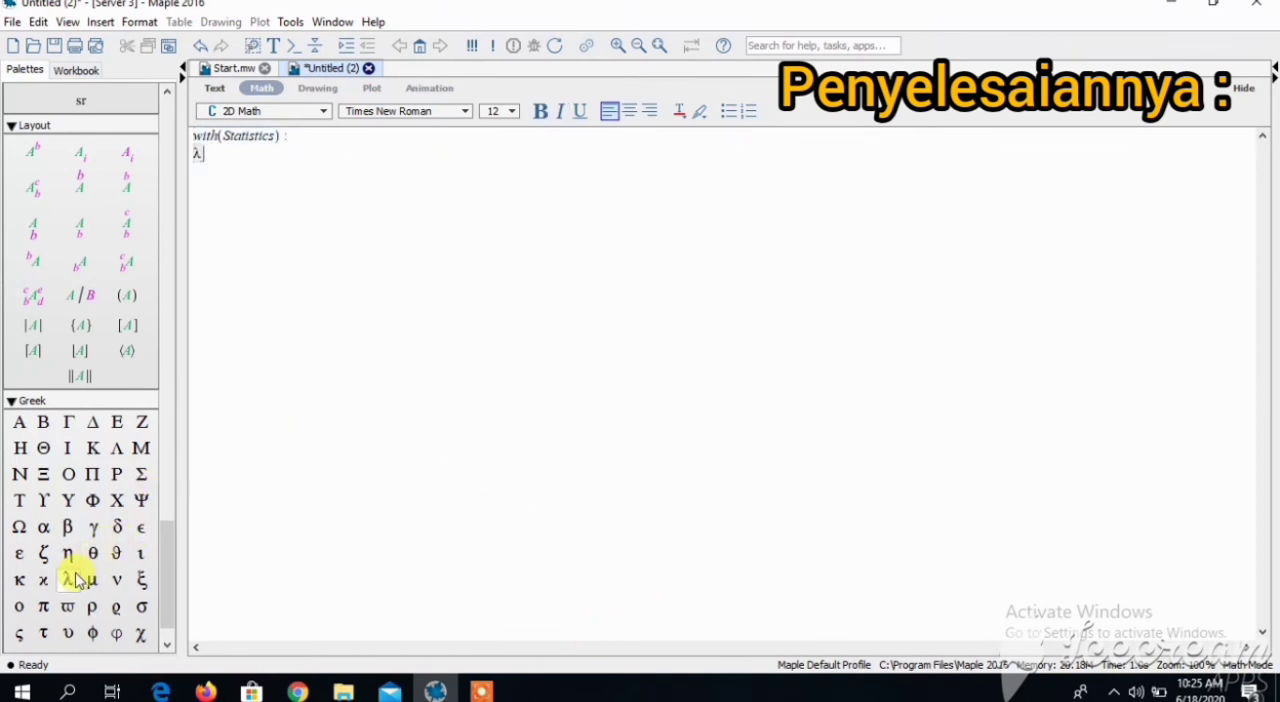
type(":=")
type("3000")
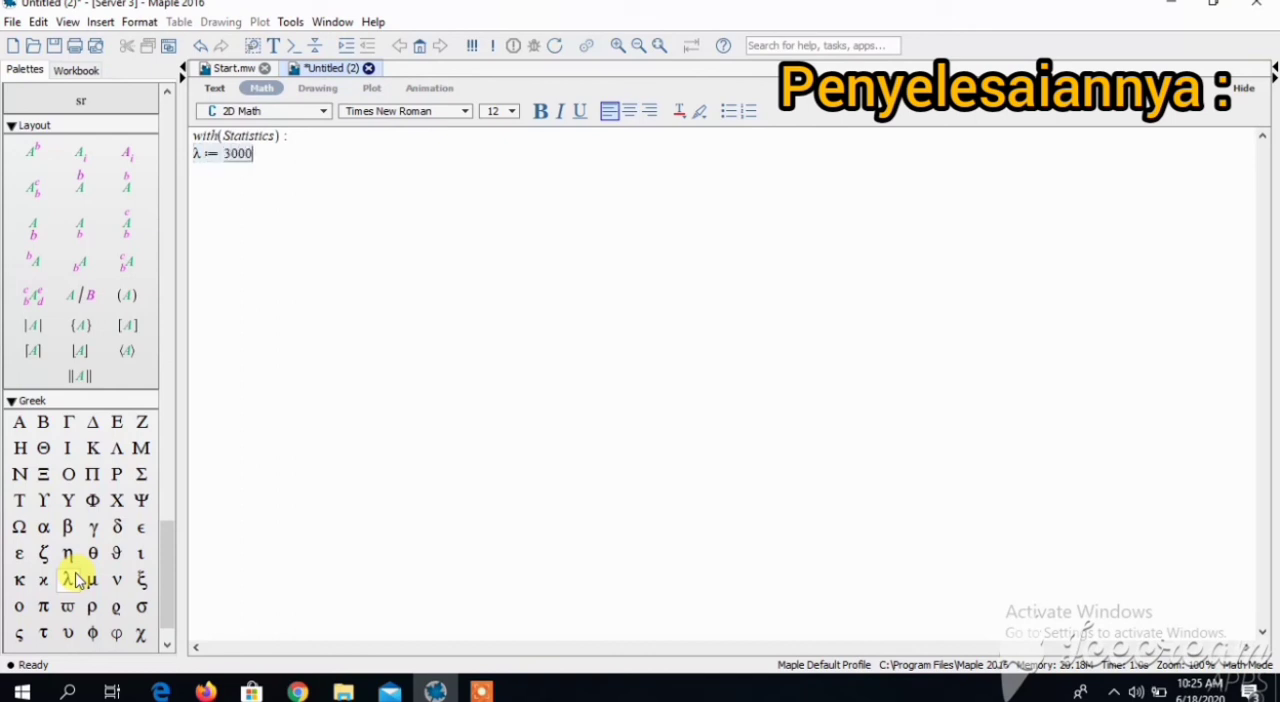
type("*")
type("0.005")
key("Return")
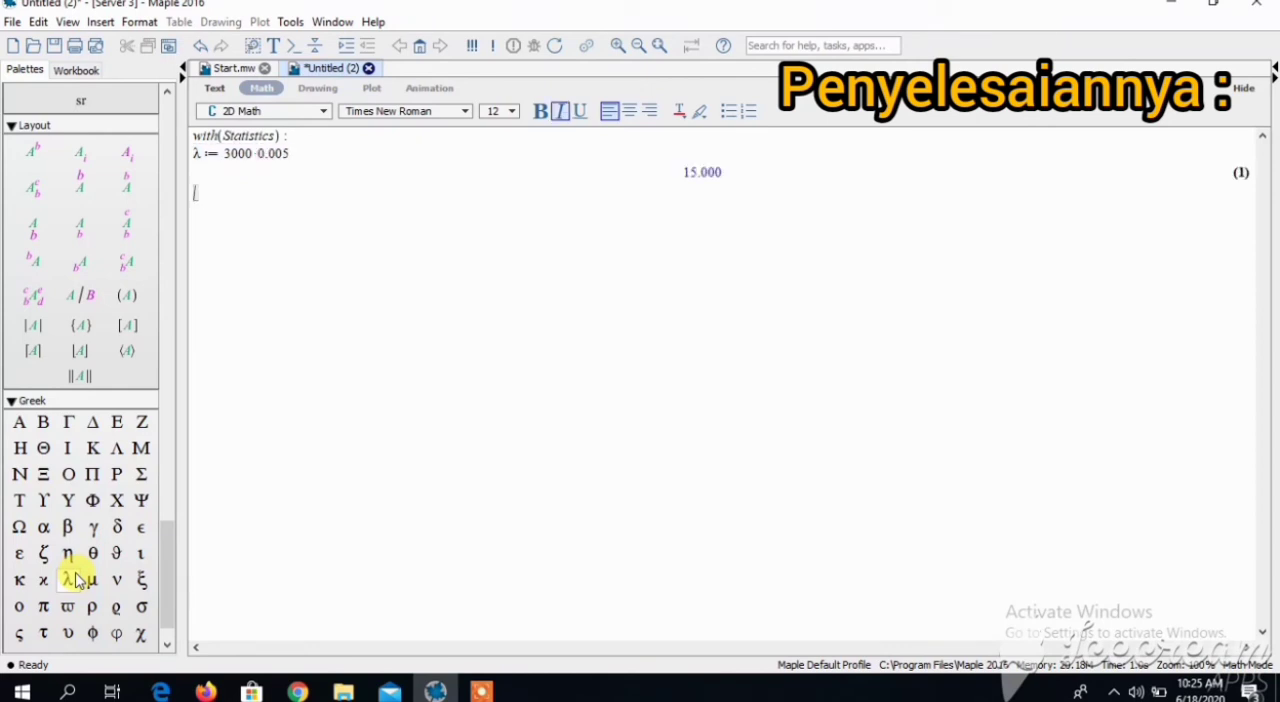
- Define the random variable X := RandomVariable(Poisson(λ)): with its output suppressed
type("X:=")
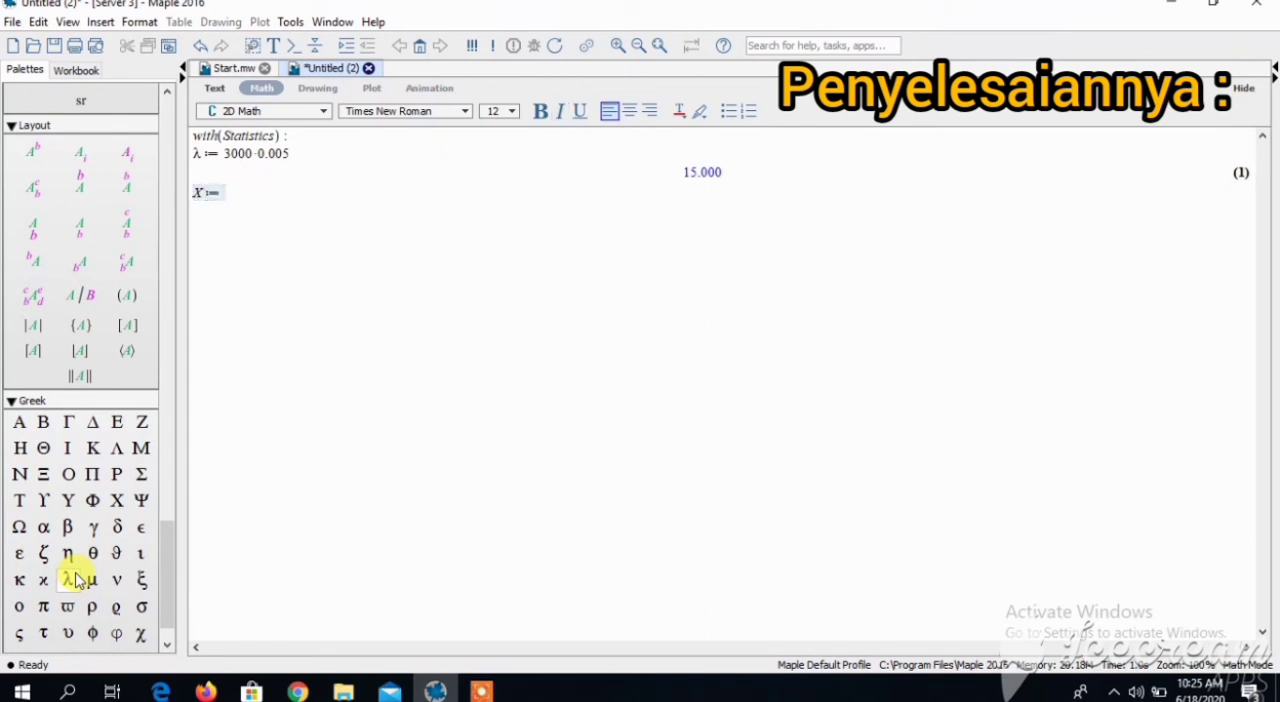
type("Rando")
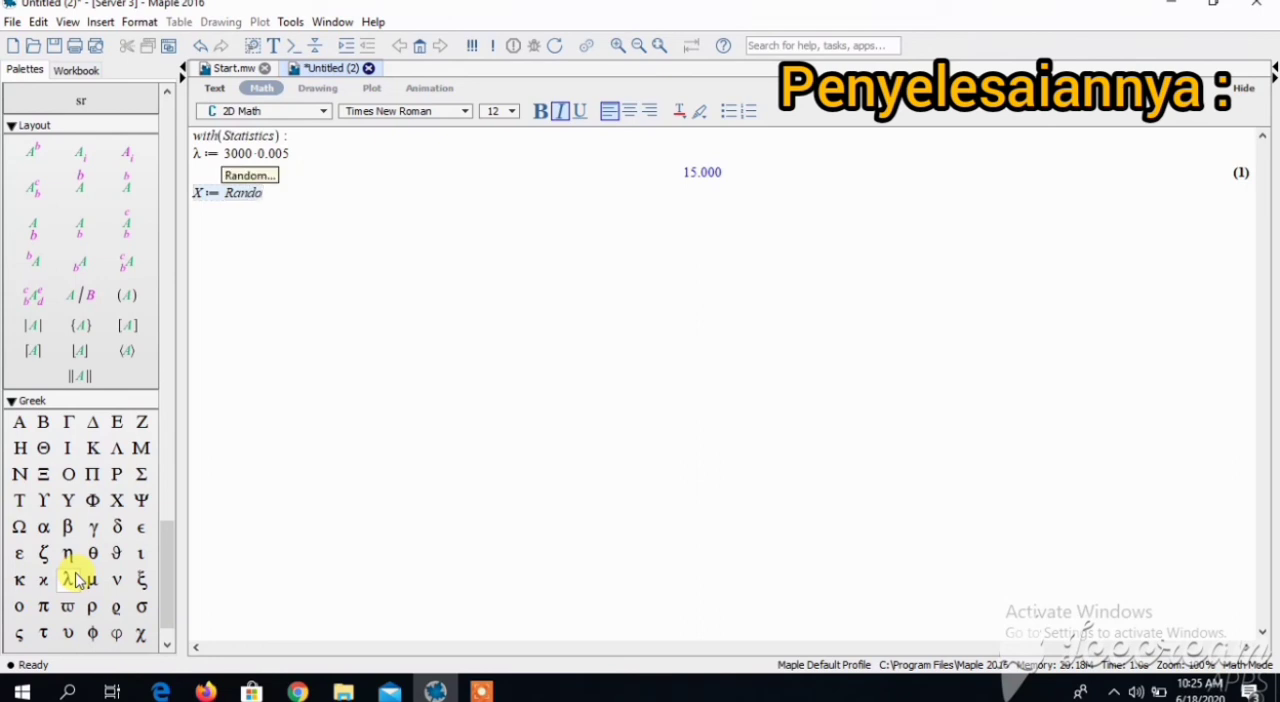
type("mVar")
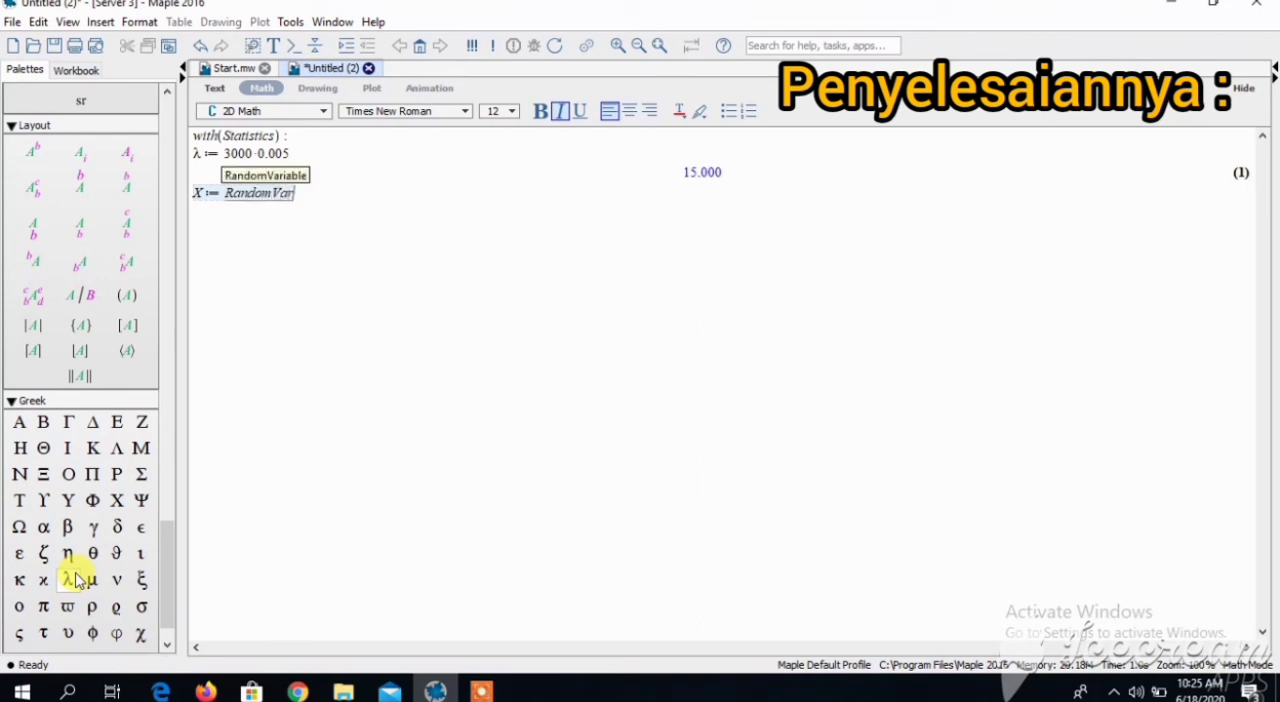
type("iable")
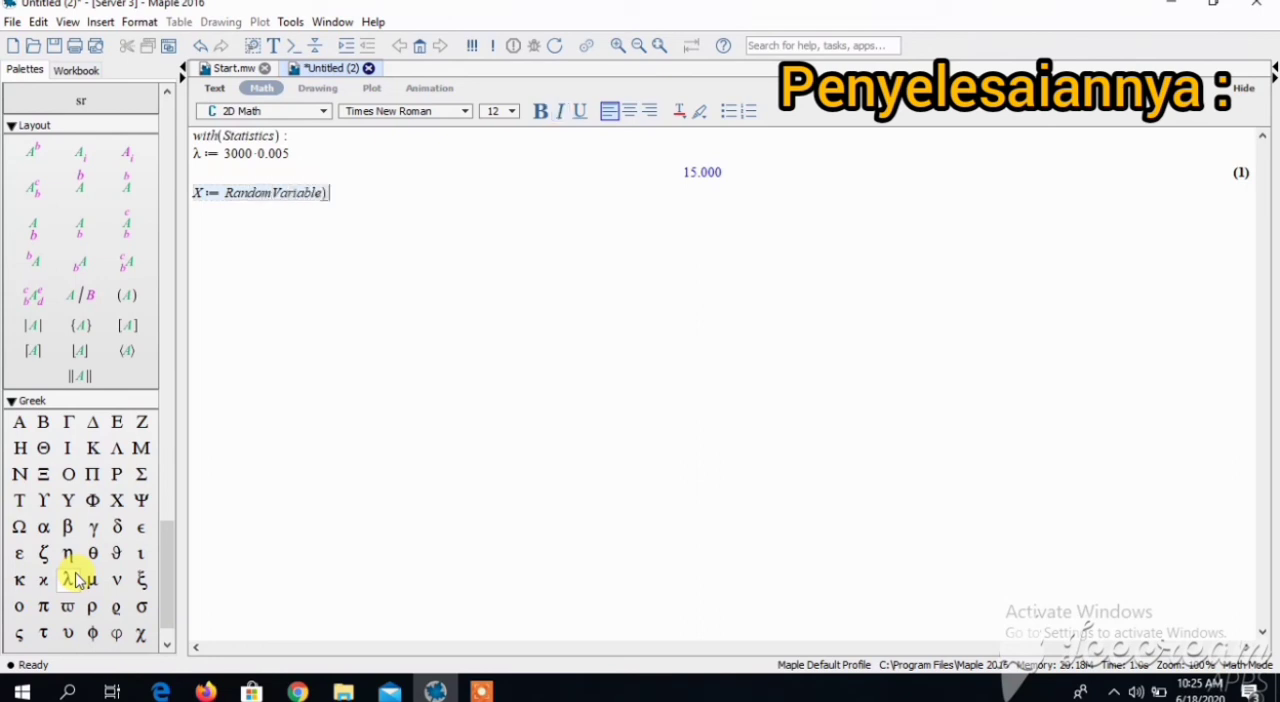
type("(Poisson")
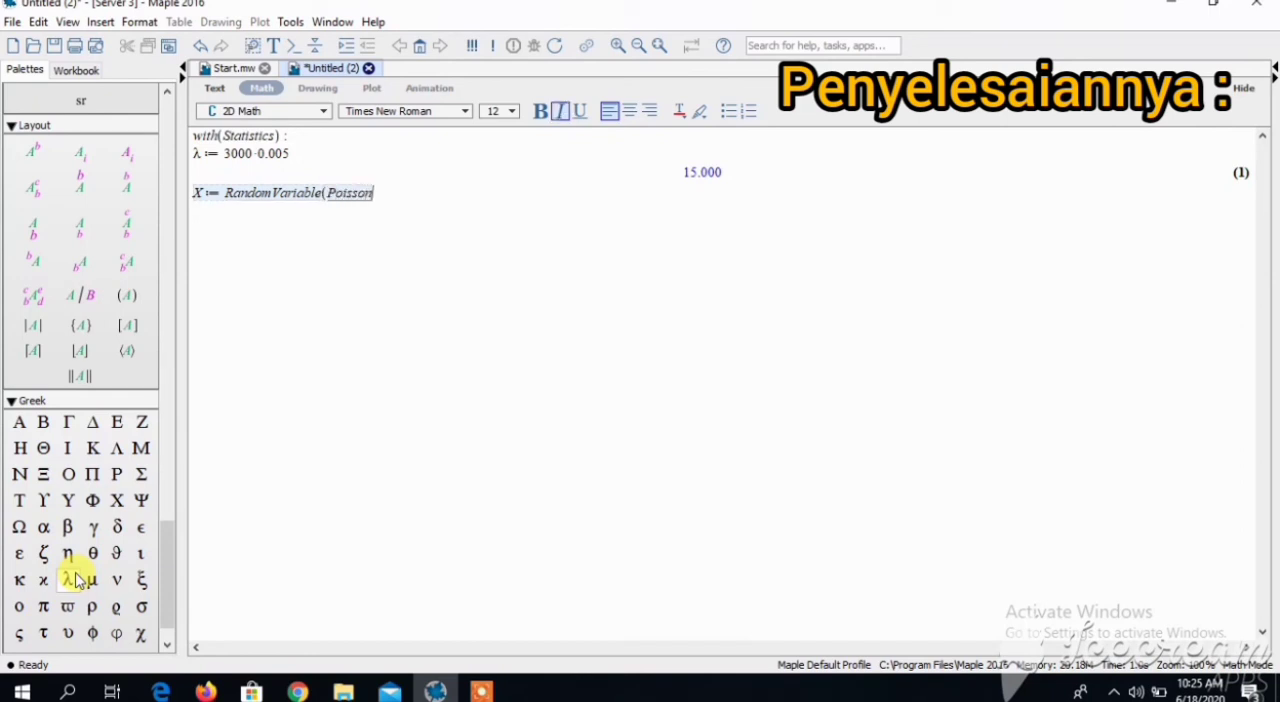
type("(")
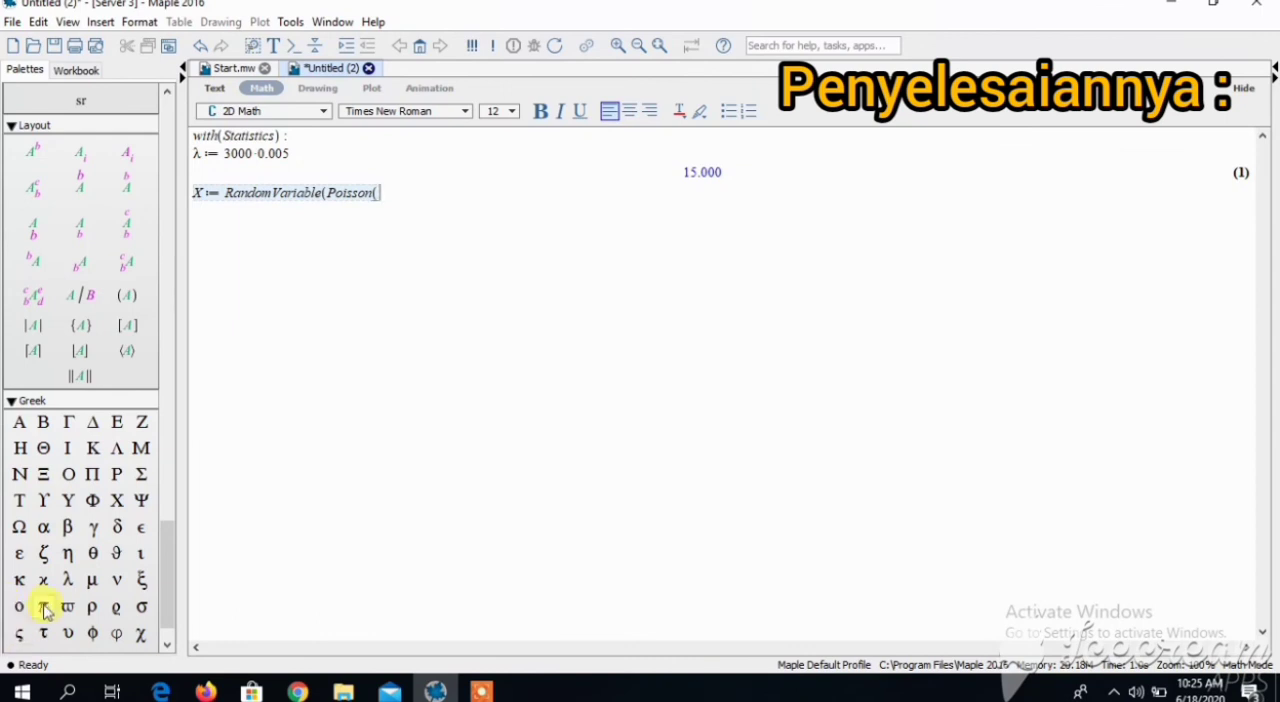
left_click(68, 584)
type(")) :")
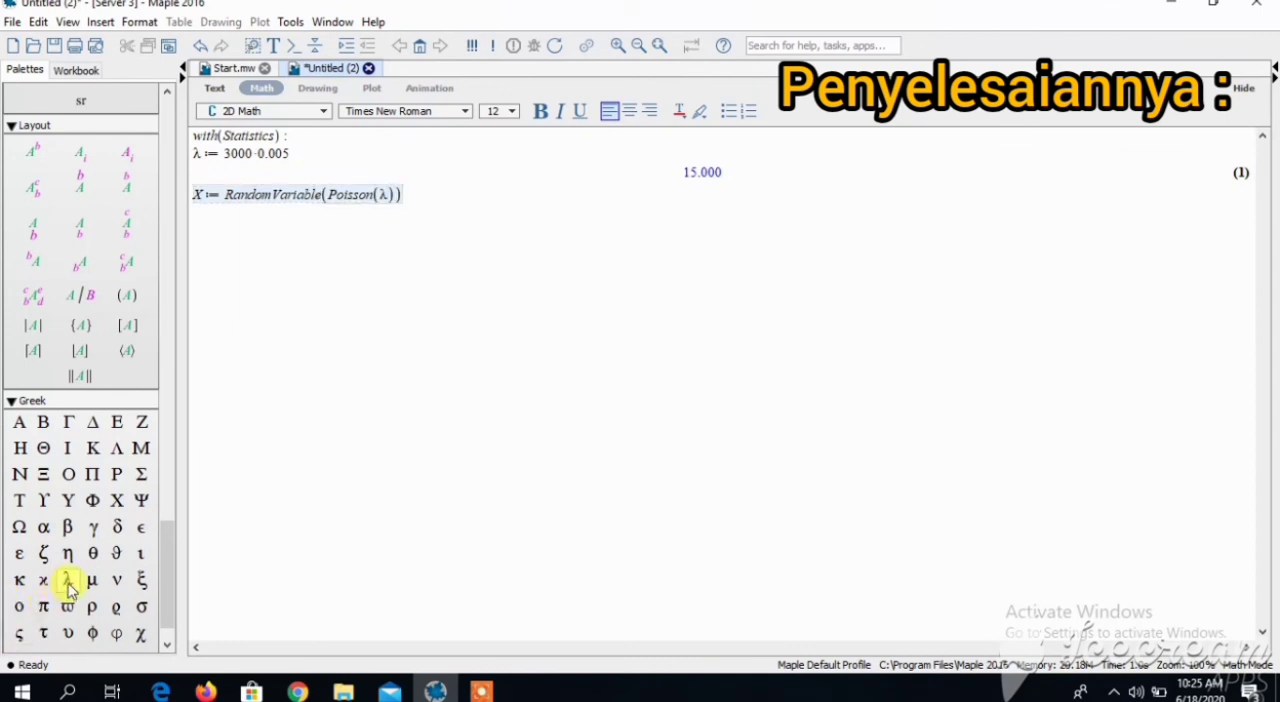
key("Return")
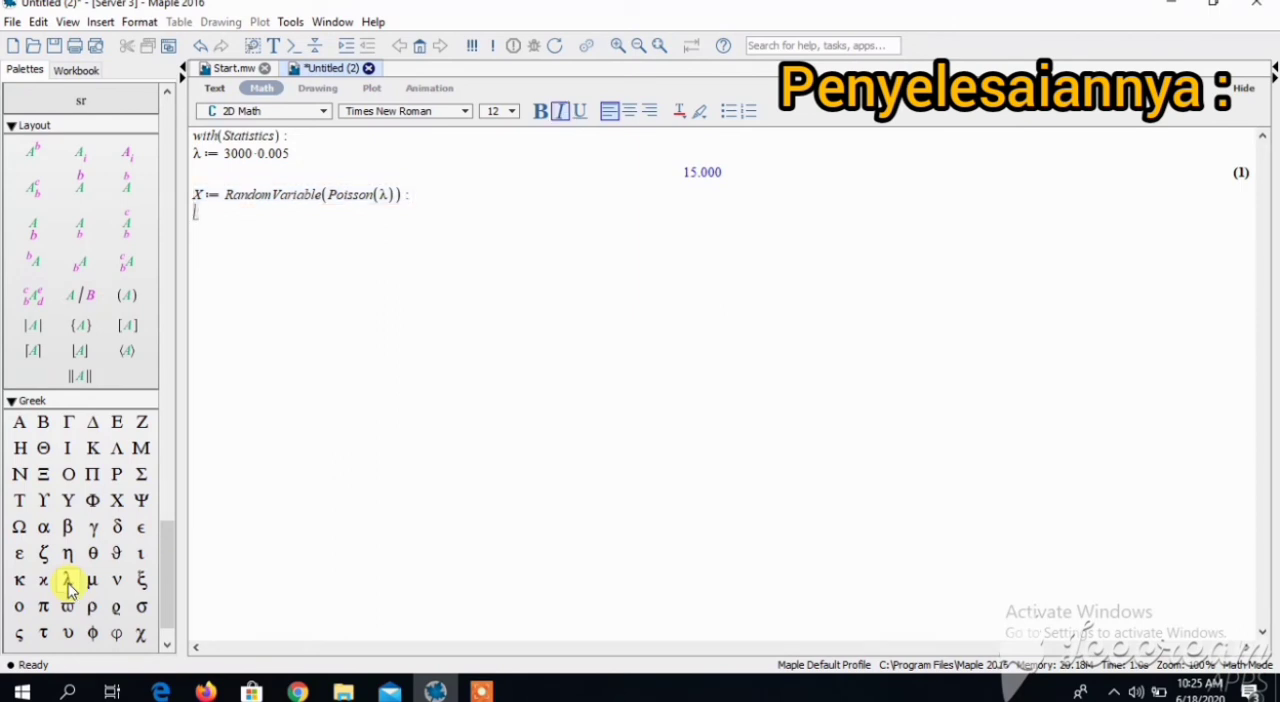
- Evaluate the probability function of X at 18 with ProbabilityFunction(X, 18)
type("ProbabilityFu")
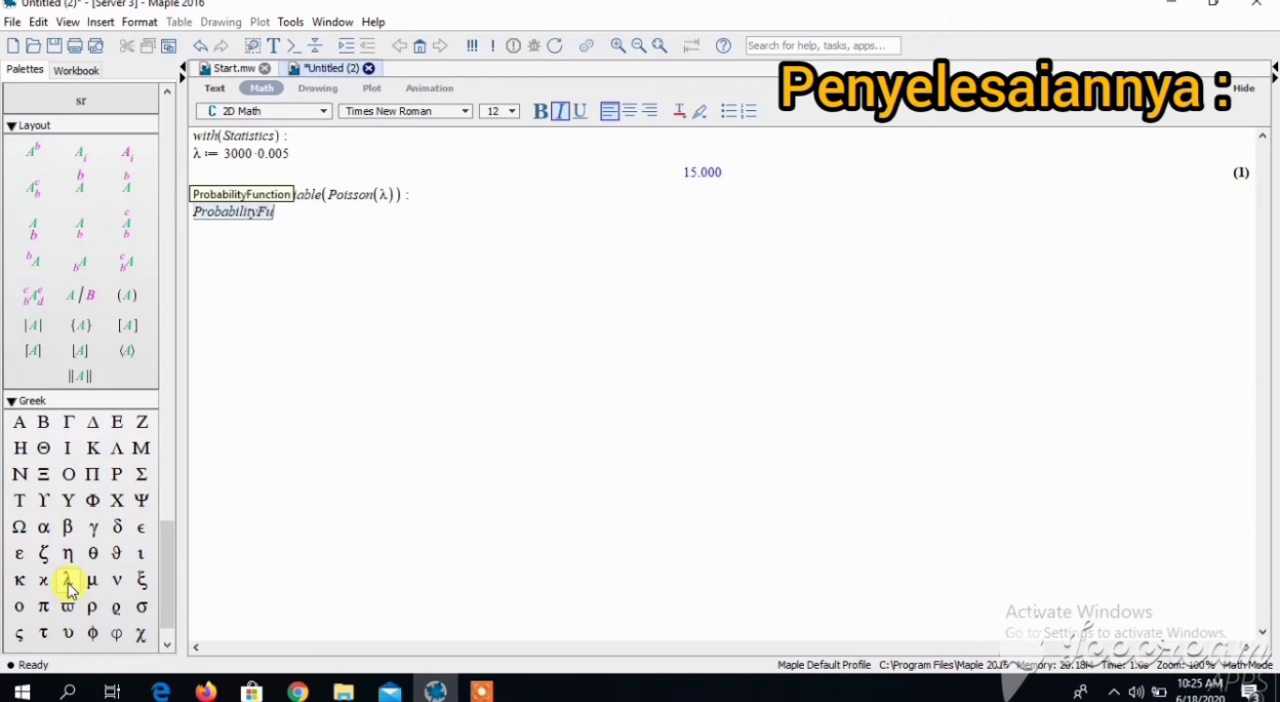
type("nction(")
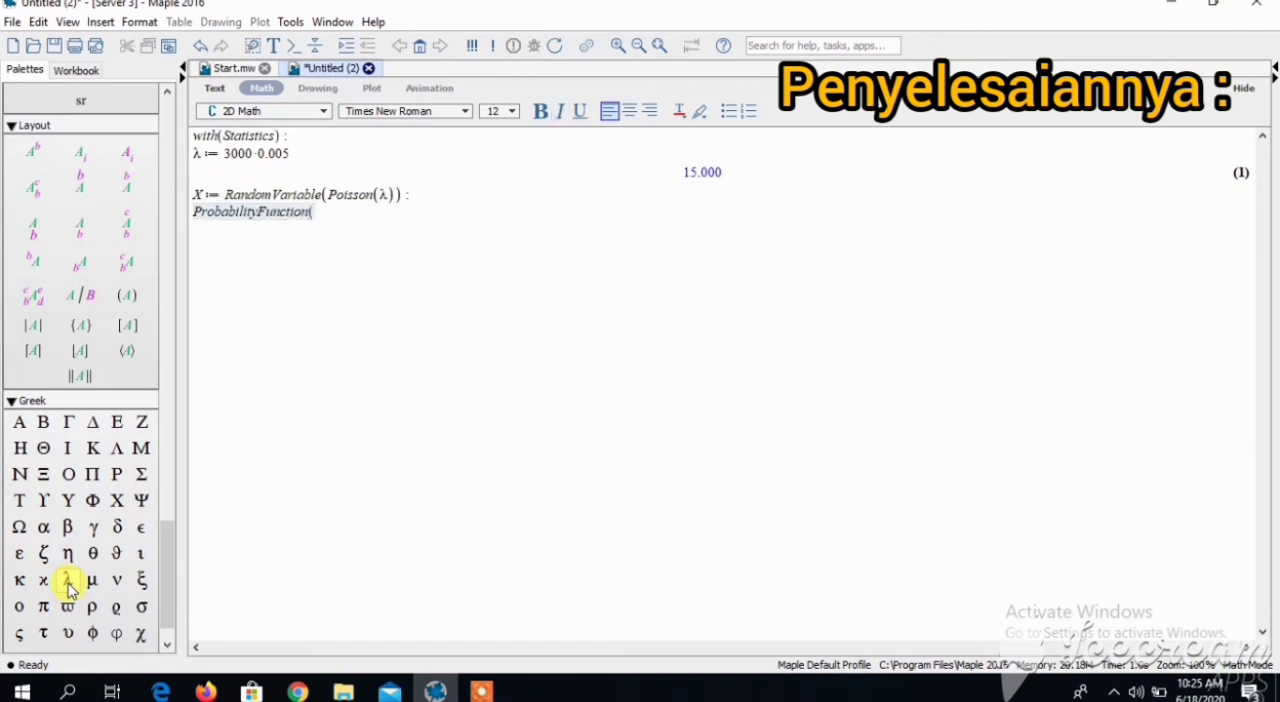
type("X, 18)")
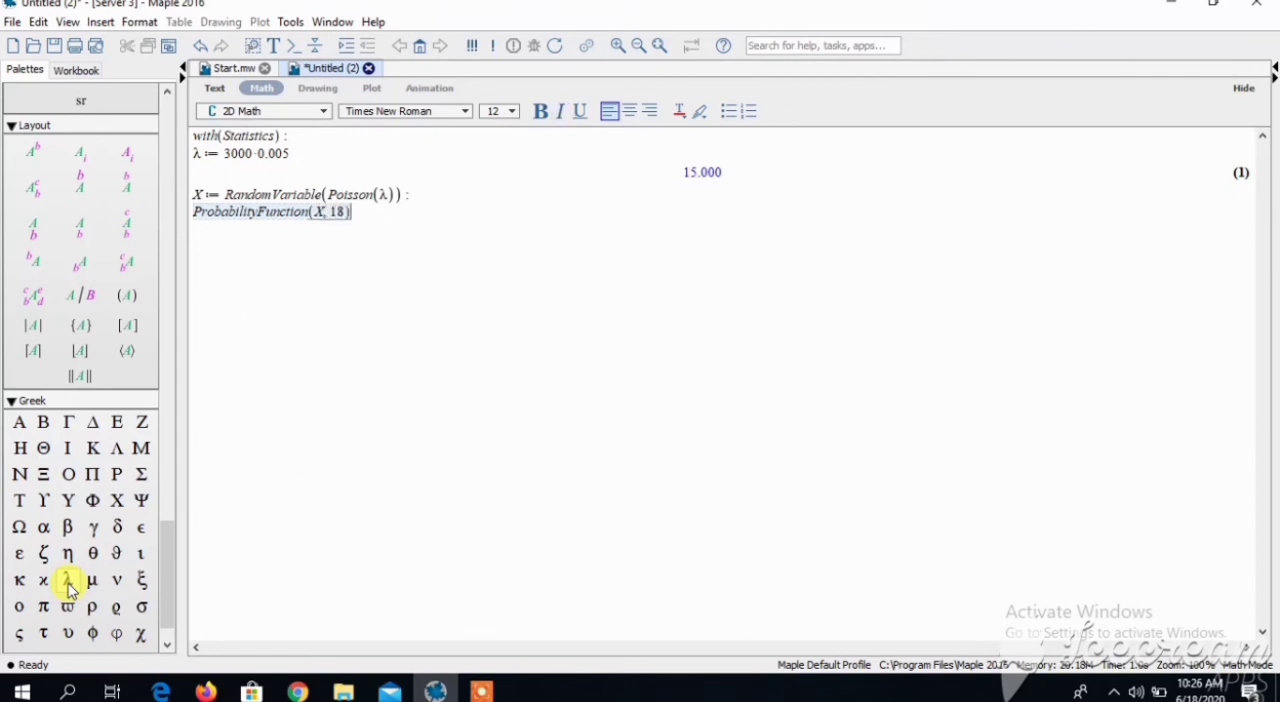
key("Return")
- Compute the probability that X equals 18 with Probability(X = 18)
type("P")
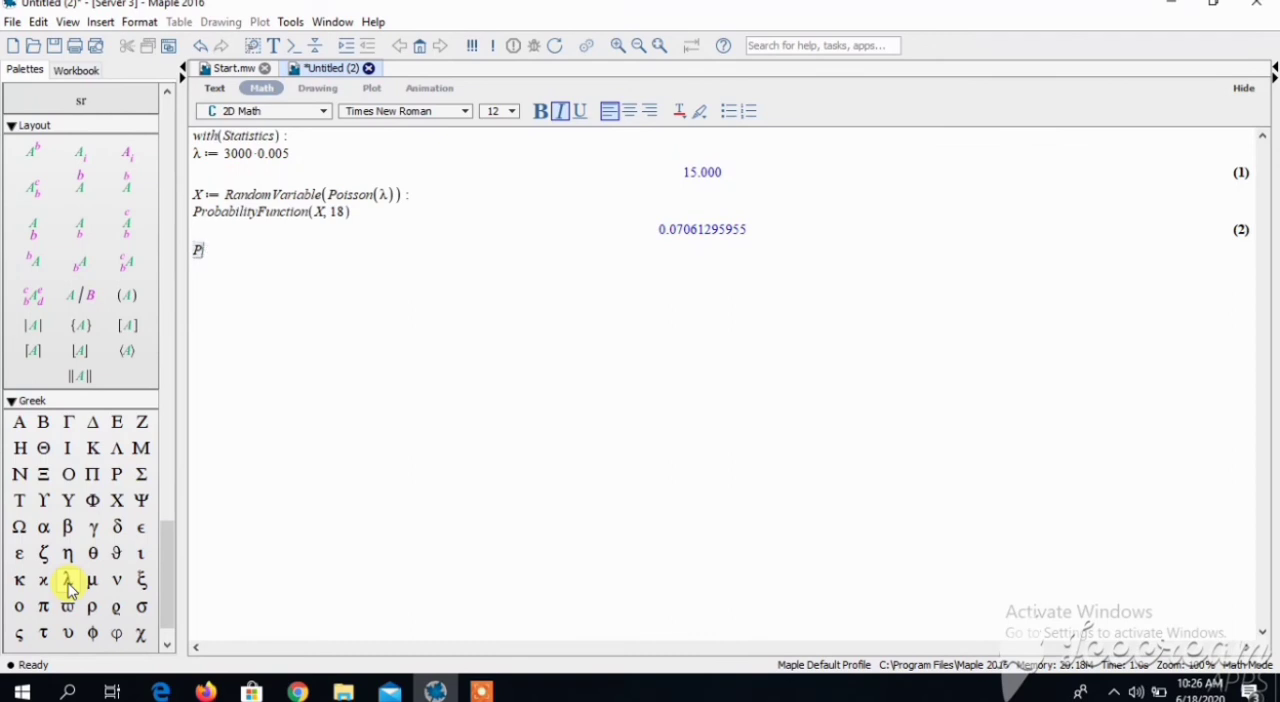
type("robability(X = 18")
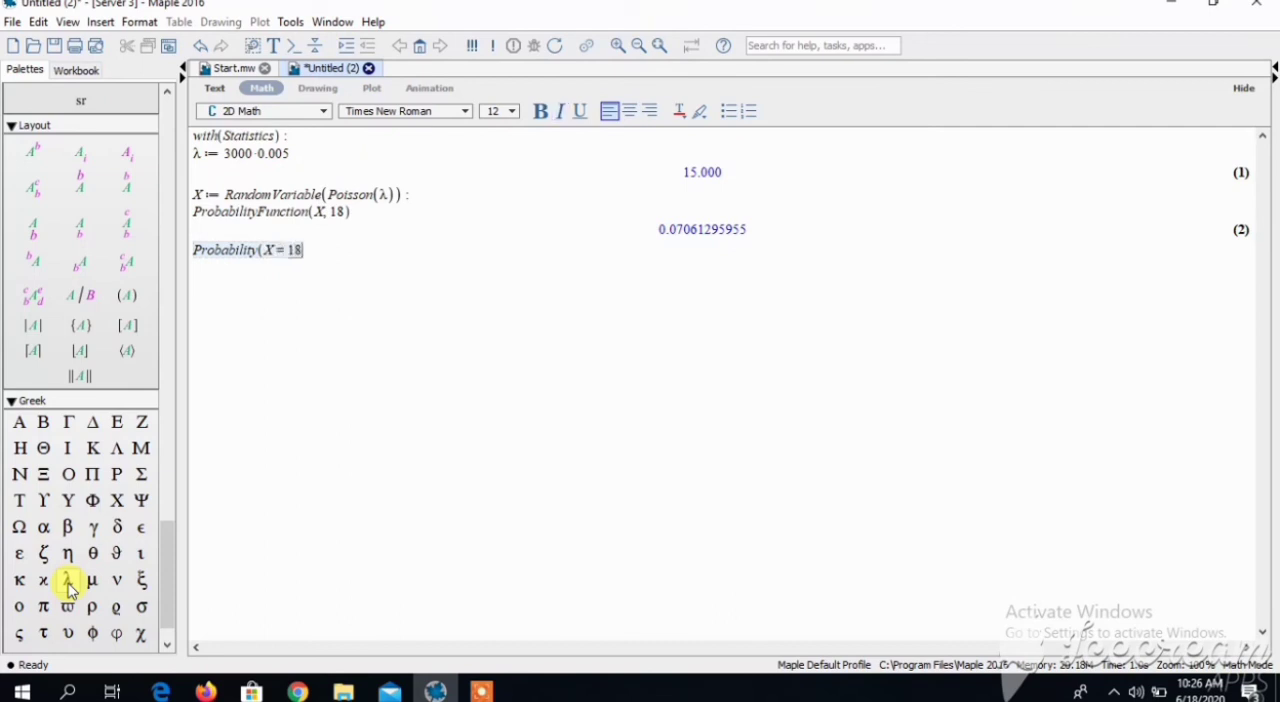
type(")")
key("Return")
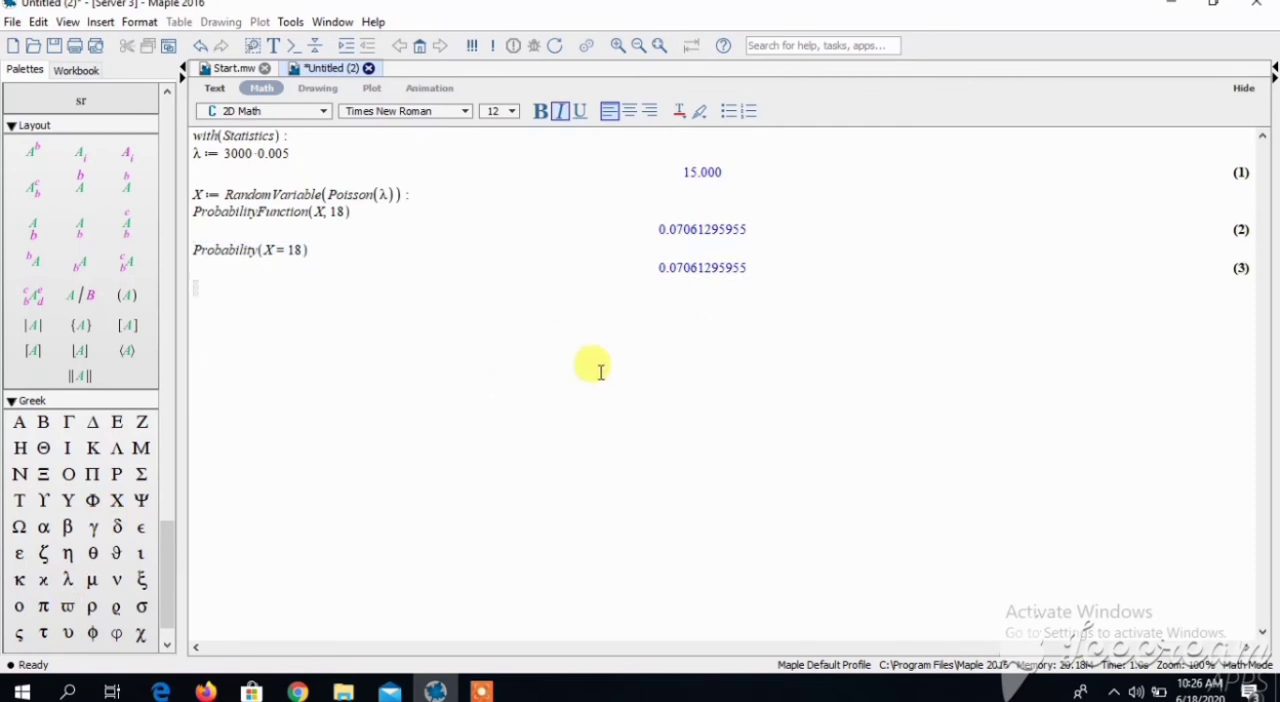